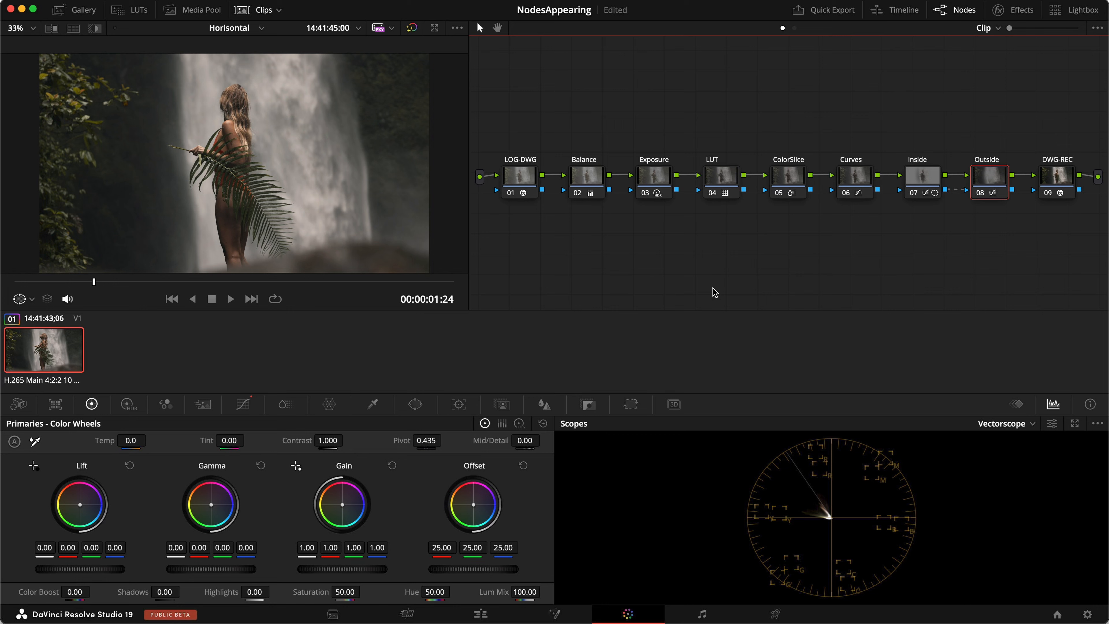
Realign the nine-node chain from LOG-DWG to DWG-REC and make node 04 LUT current.
left_click_drag(1086, 247, 508, 141)
left_click_drag(521, 184, 523, 185)
left_click(715, 184)
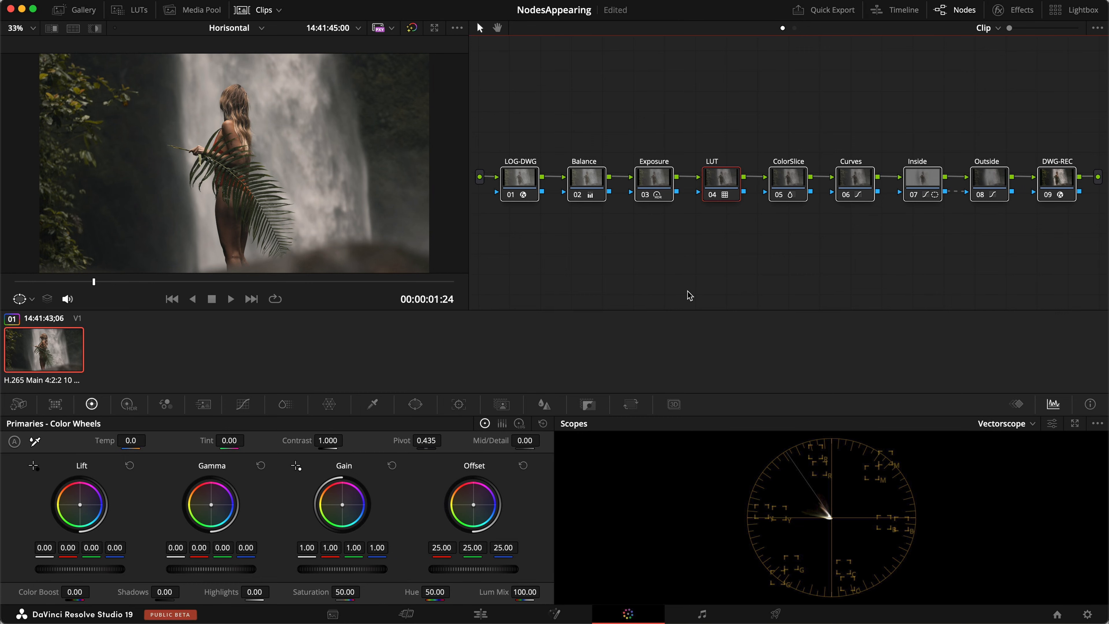
key("super+shift+5")
Capture a macOS screenshot tightly framing the nine-node row, including the LOG-DWG node.
left_click_drag(498, 483, 956, 145)
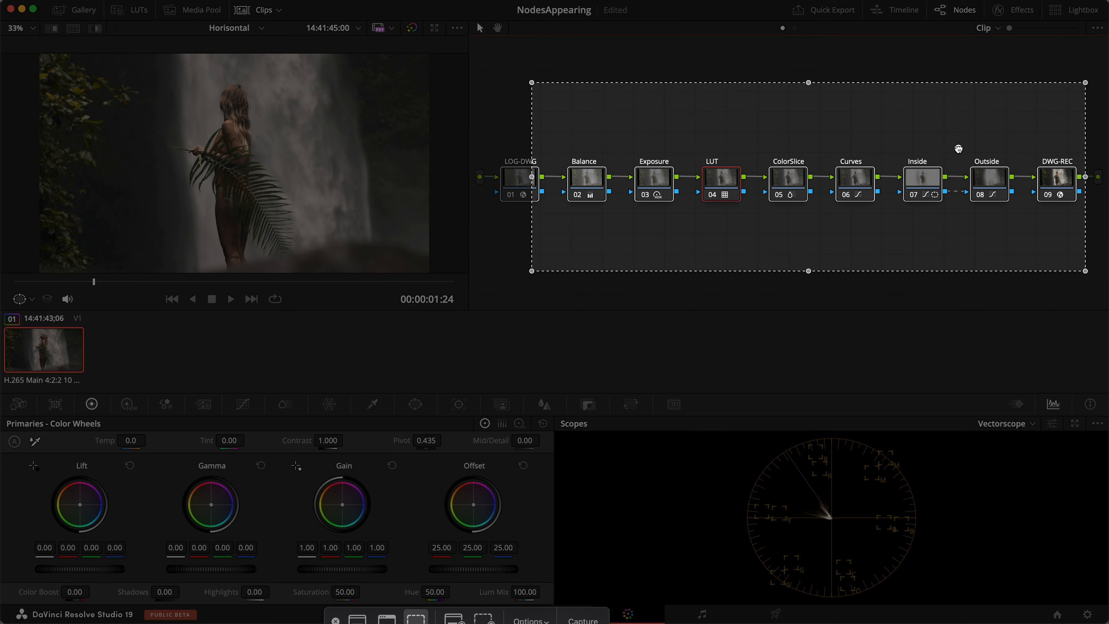
left_click_drag(532, 174, 489, 177)
left_click_drag(788, 88, 786, 151)
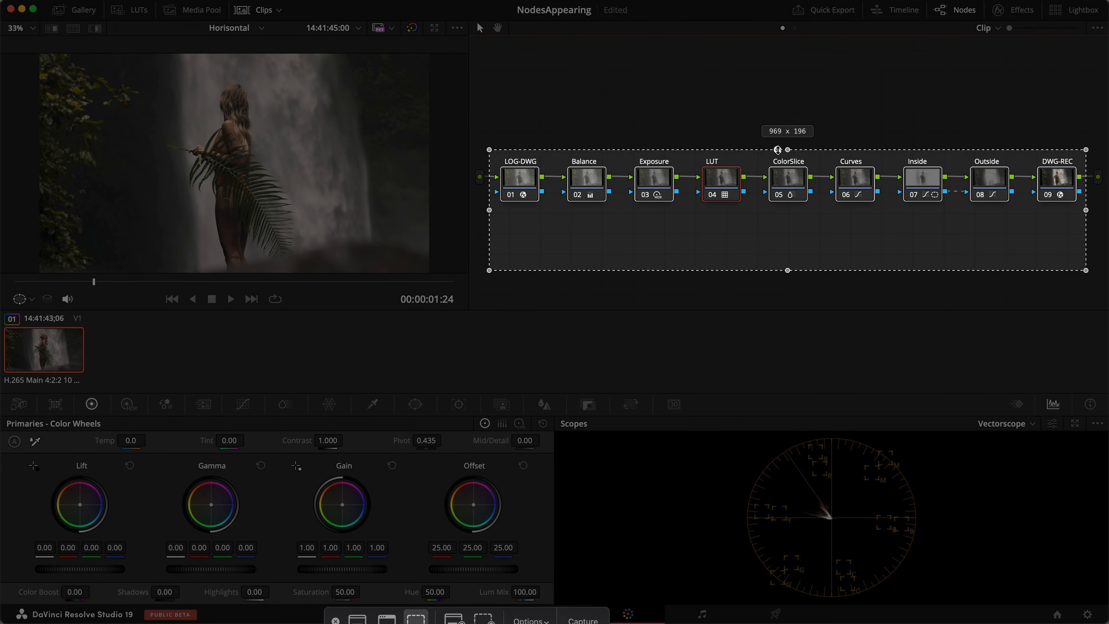
left_click_drag(788, 267, 774, 212)
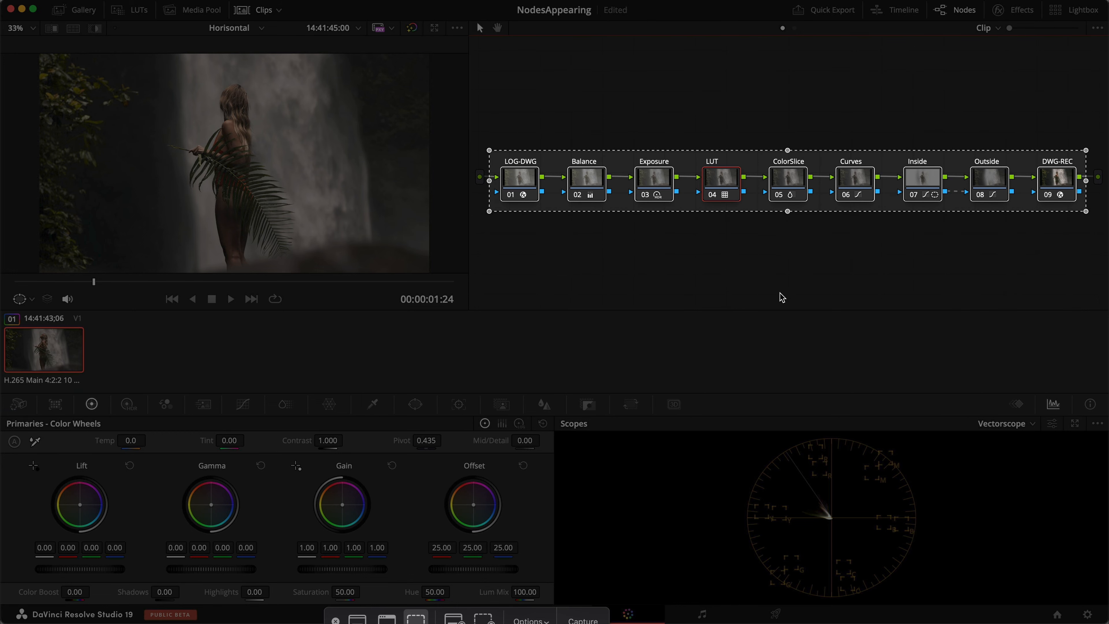
key("Return")
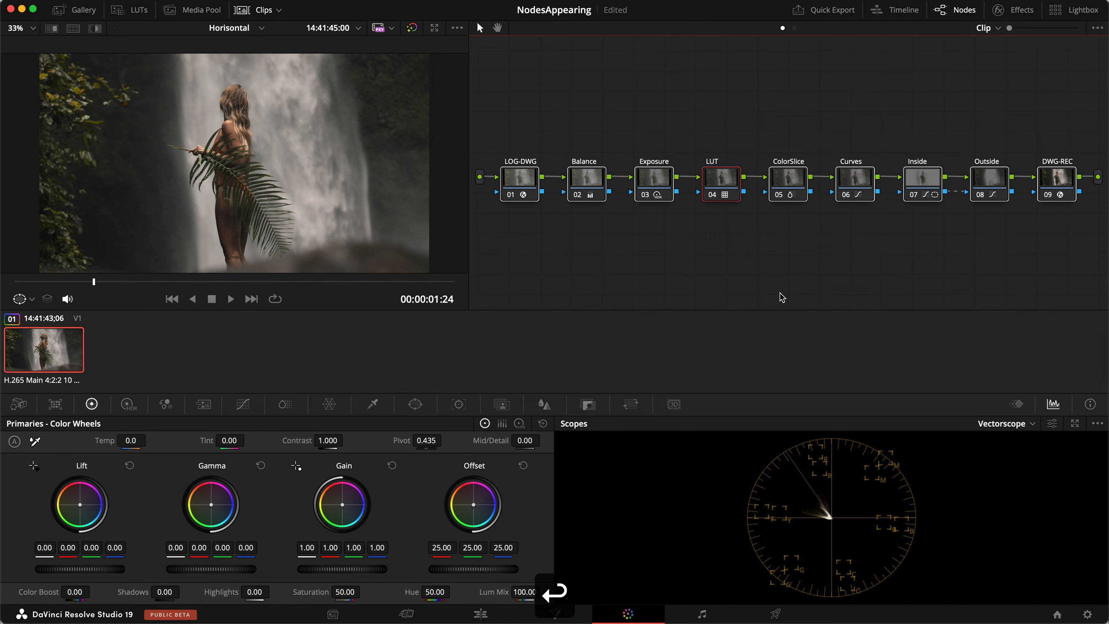
key("1")
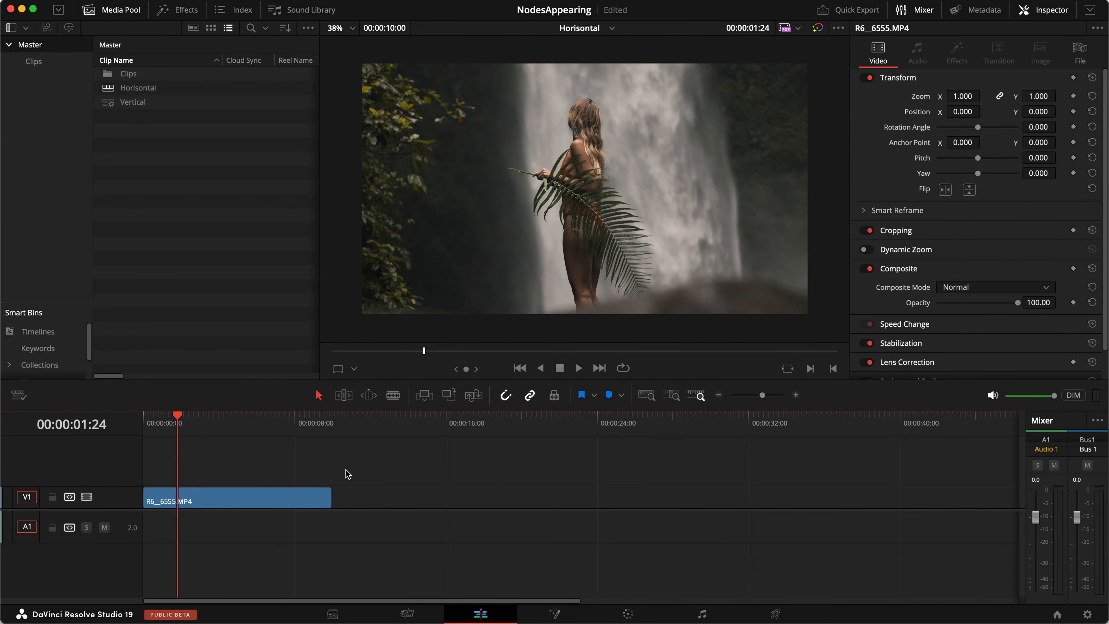
Drag Screenshot 2024-04-25 at 16.23.37.png from the Desktop onto V2 above the waterfall clip.
left_click(416, 623)
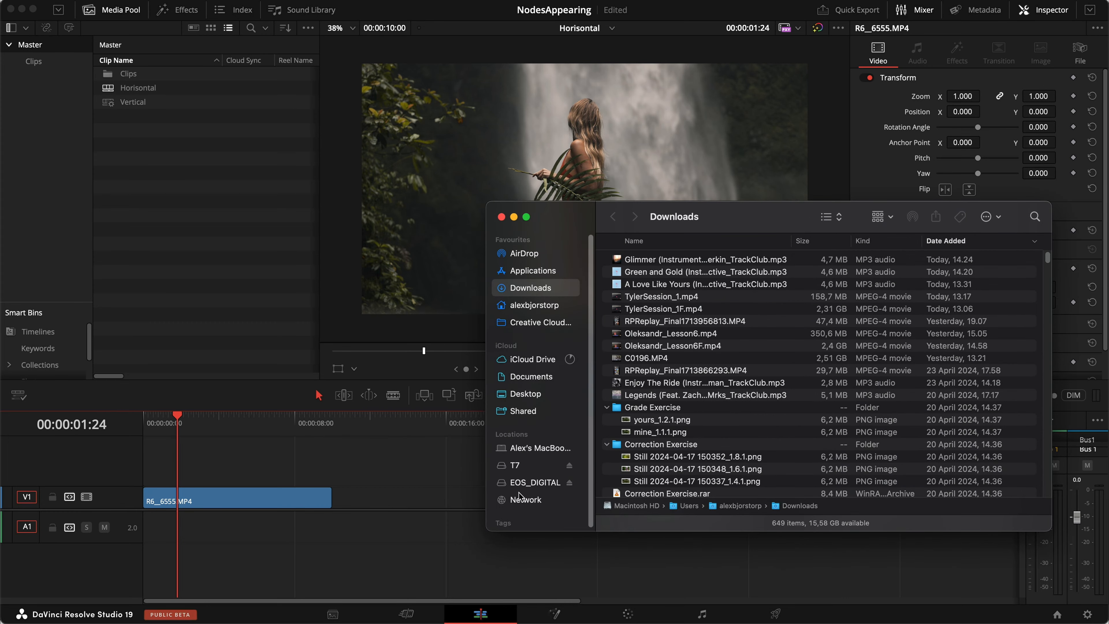
left_click(526, 393)
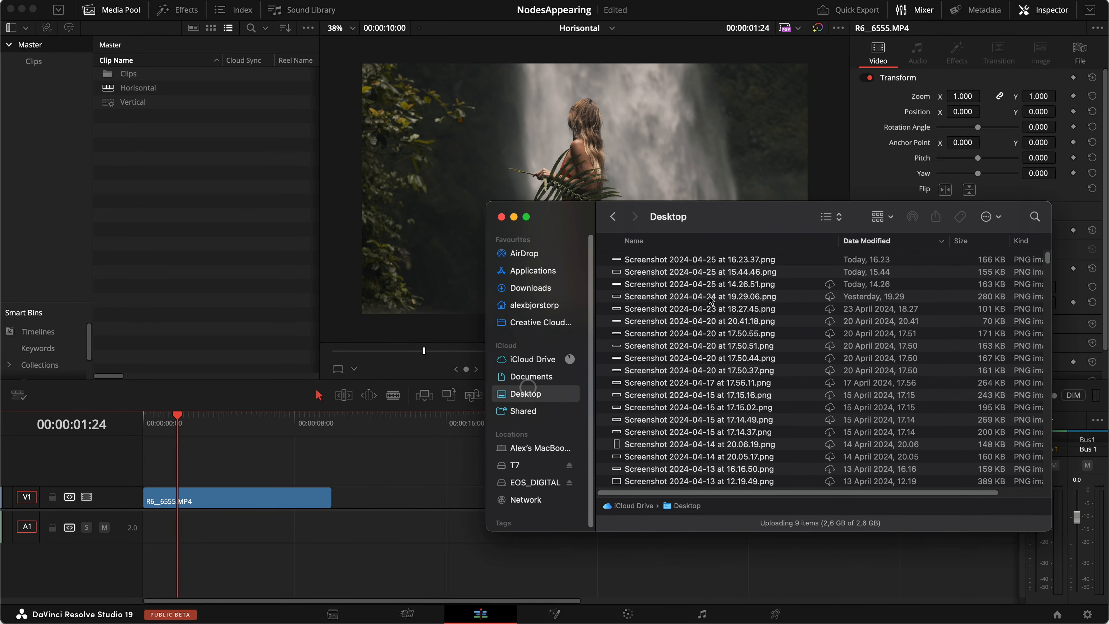
left_click(718, 260)
left_click_drag(719, 261, 258, 473)
Extend the V2 screenshot clip to run from 00:00 to 00:10:00.
key("super+equal")
key("super+equal")
key("super+equal")
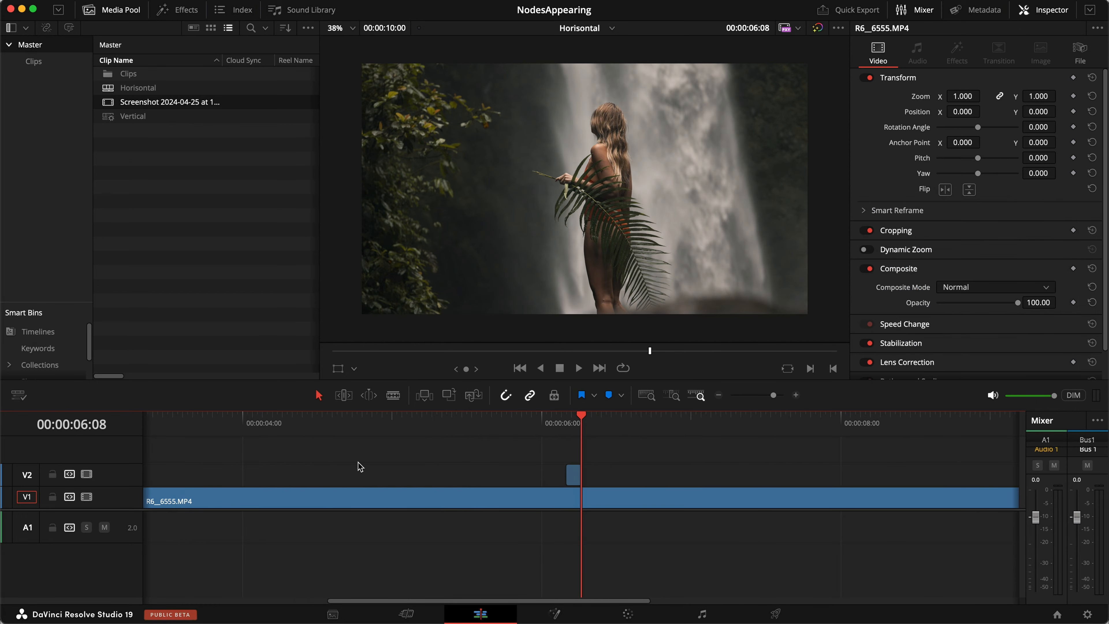
left_click_drag(565, 470, 178, 466)
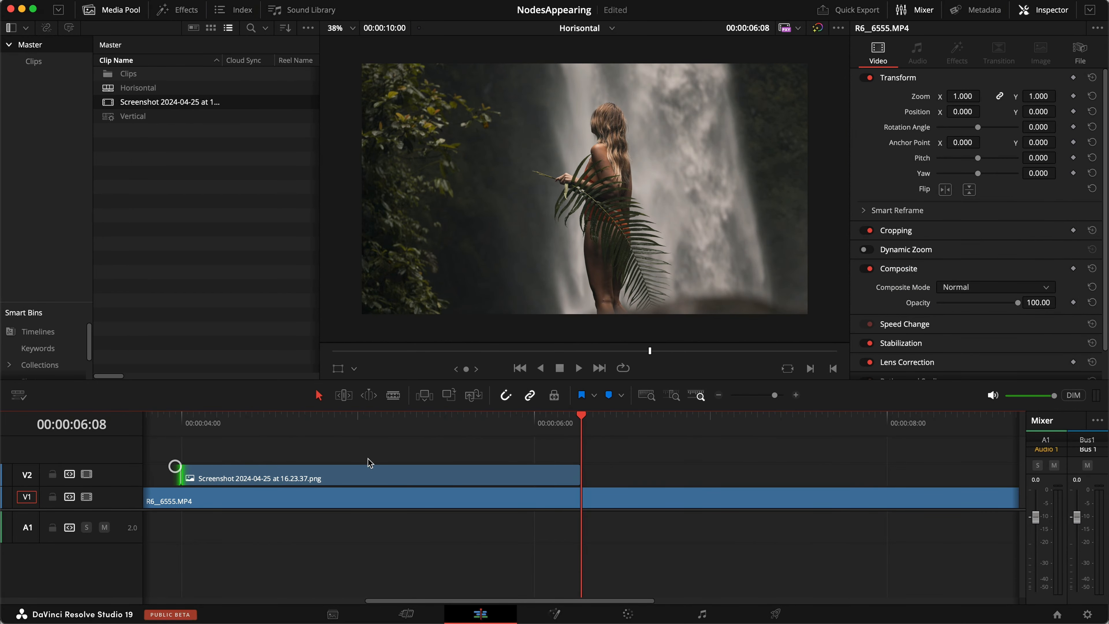
key("z")
left_click_drag(462, 475, 145, 474)
left_click_drag(631, 473, 930, 473)
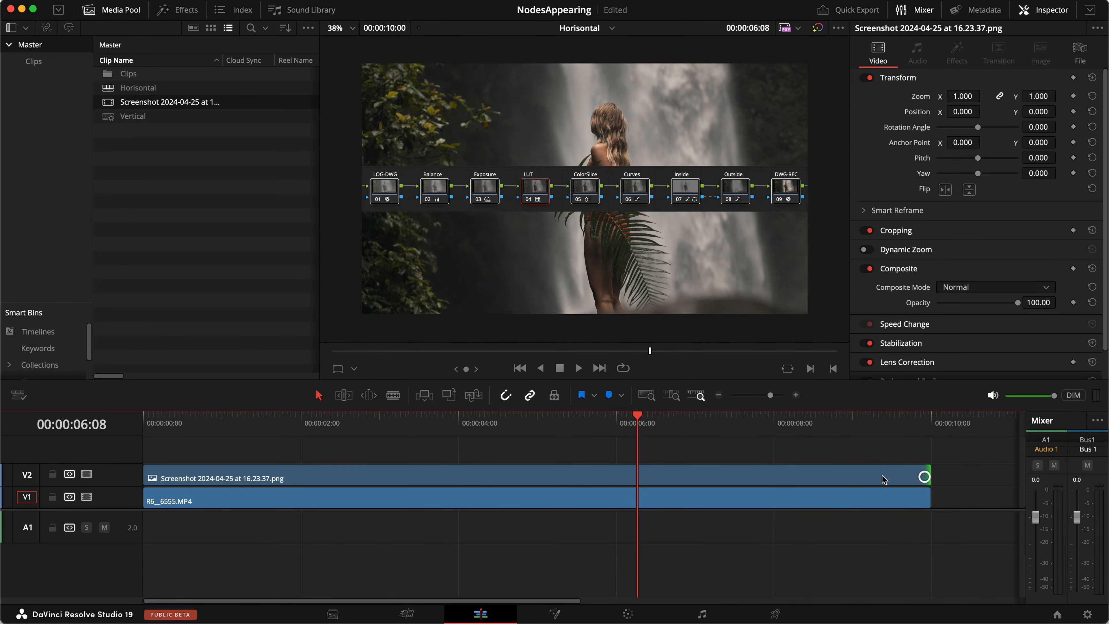
Set the screenshot's zoom to 0.8 and Position Y to -3000, then grade it on Color.
left_click(963, 96)
type(".8")
key("Return")
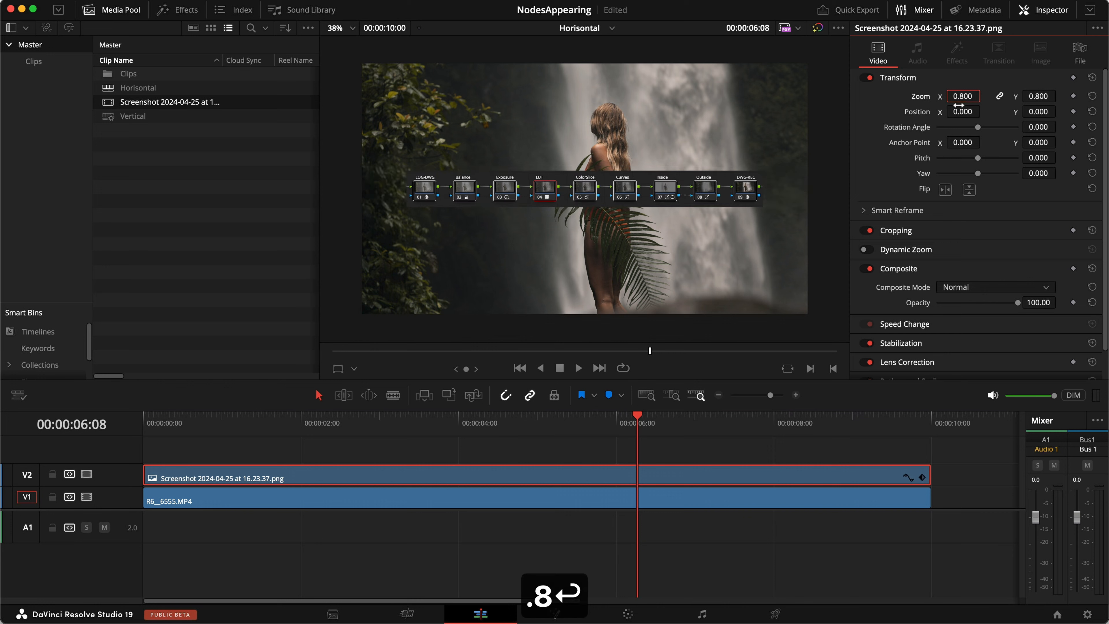
left_click_drag(1038, 112, 294, 308)
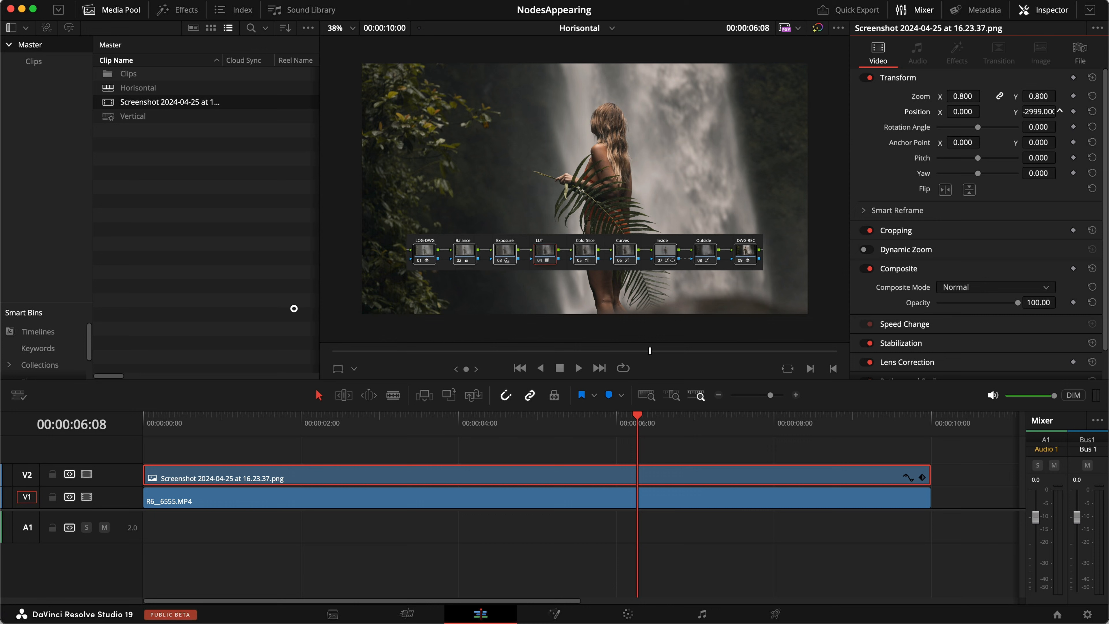
left_click(680, 470)
left_click(693, 449)
left_click(683, 467)
key("shift+6")
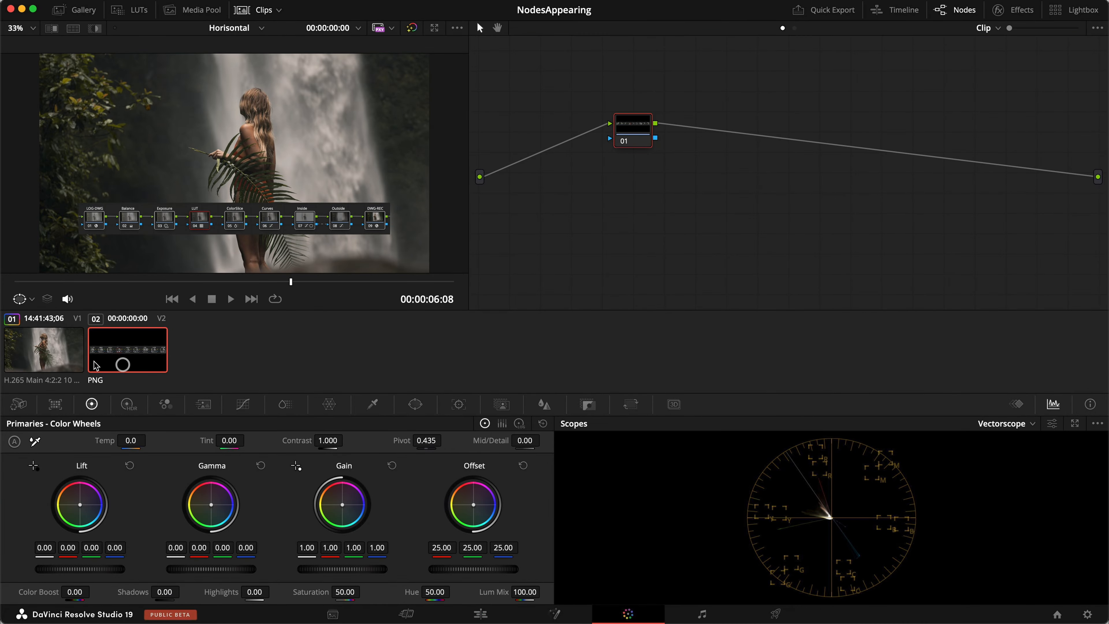
Add a second serial node and label node 01 'HSL' and node 02 'PW'.
left_click_drag(629, 130, 561, 171)
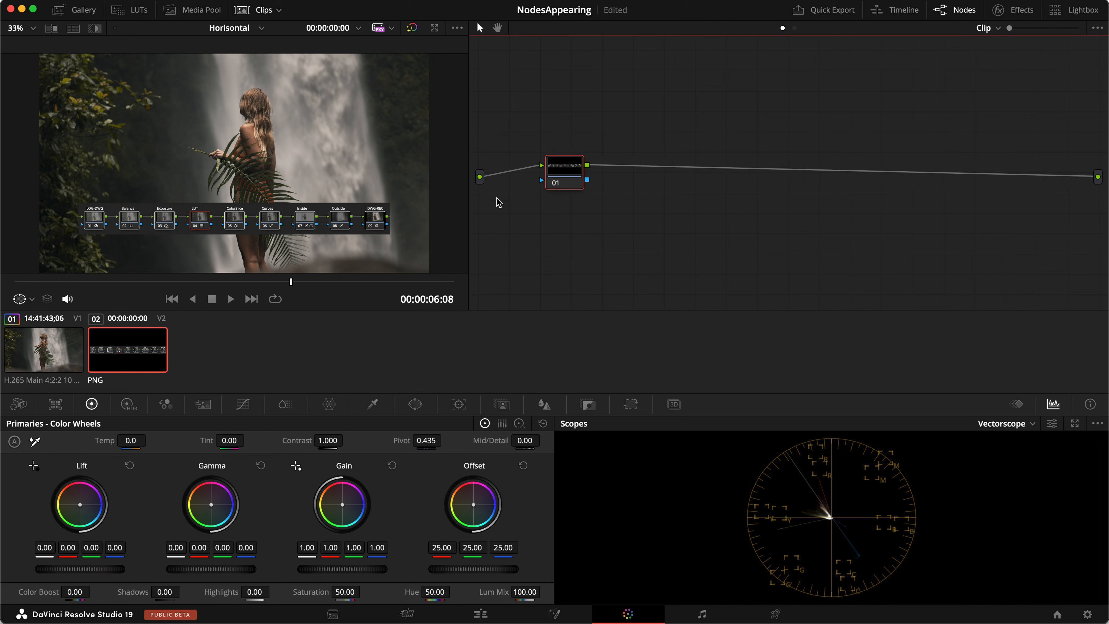
key("alt+s")
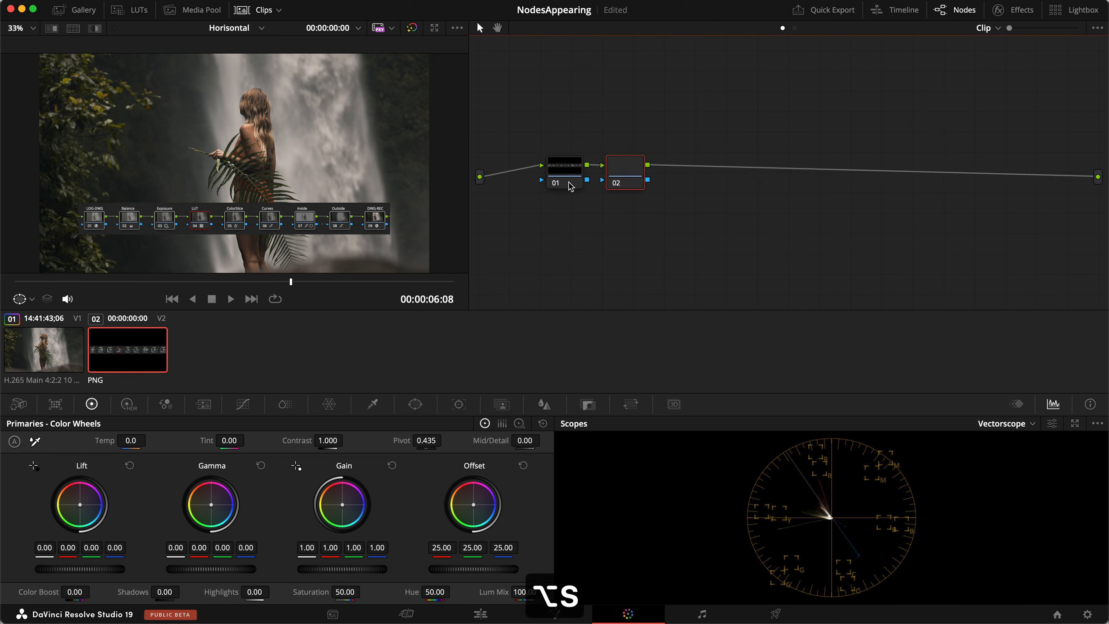
left_click(570, 174)
type("rHSL")
key("BackSpace")
key("BackSpace")
type("SL")
key("Return")
left_click(625, 173)
type("rPW")
key("Return")
left_click(562, 165)
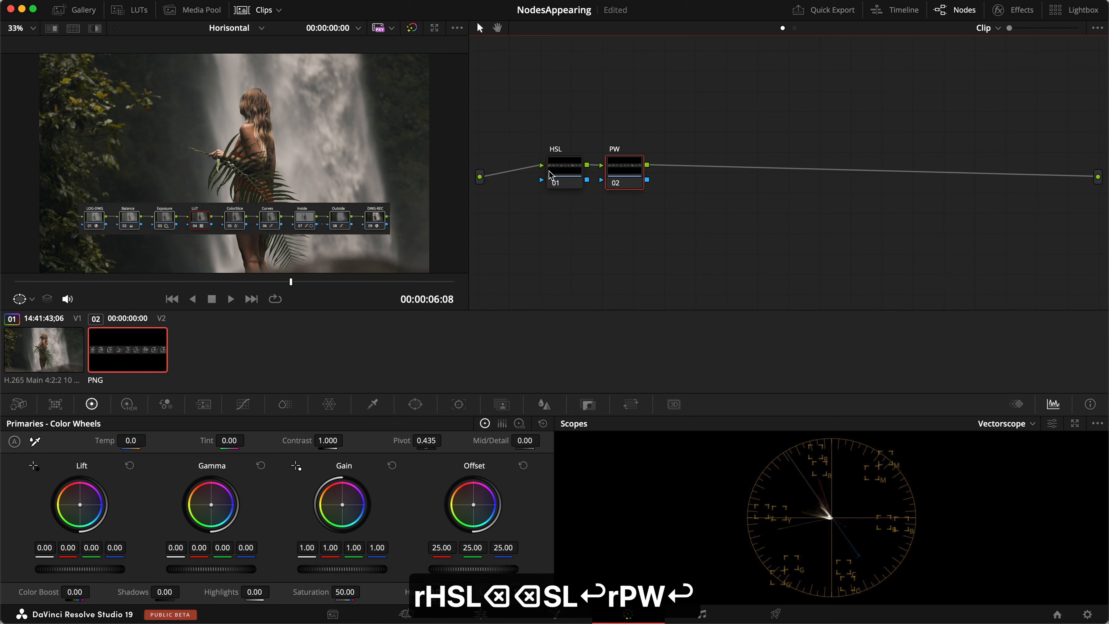
Apply the HSL Keyer effect, found by searching 'hsl', to the HSL node.
left_click(997, 11)
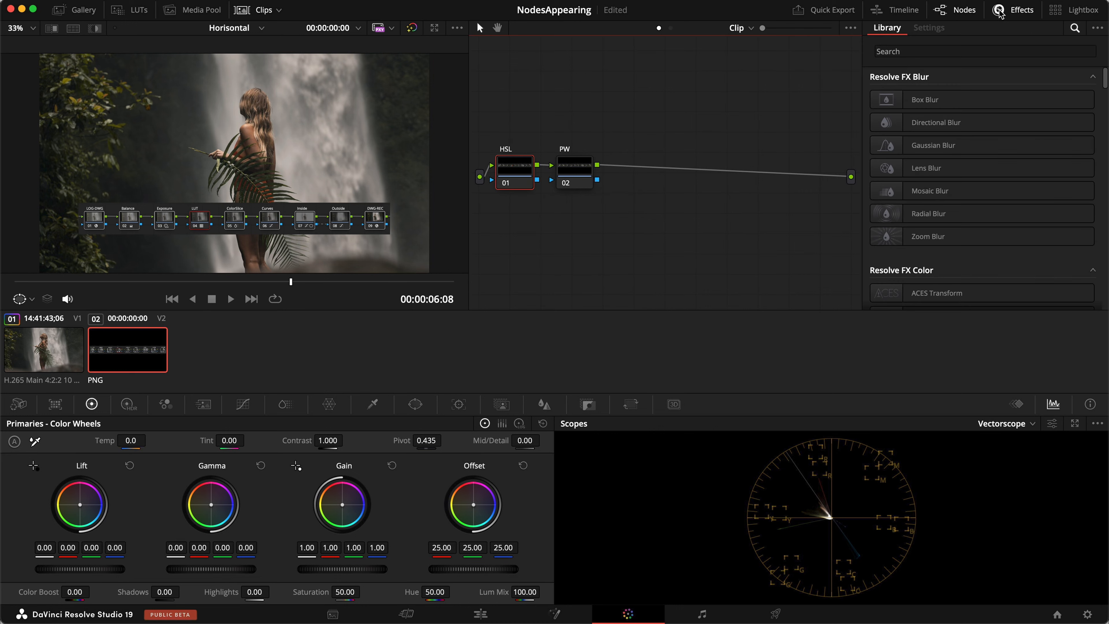
left_click(1052, 47)
type("hsl")
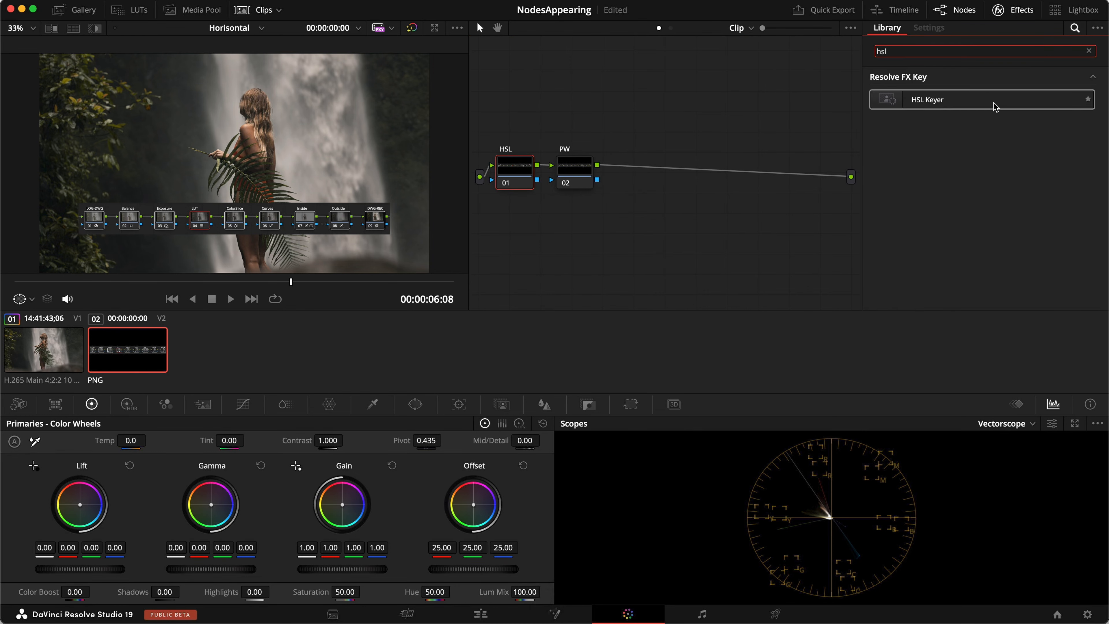
left_click_drag(995, 106, 519, 173)
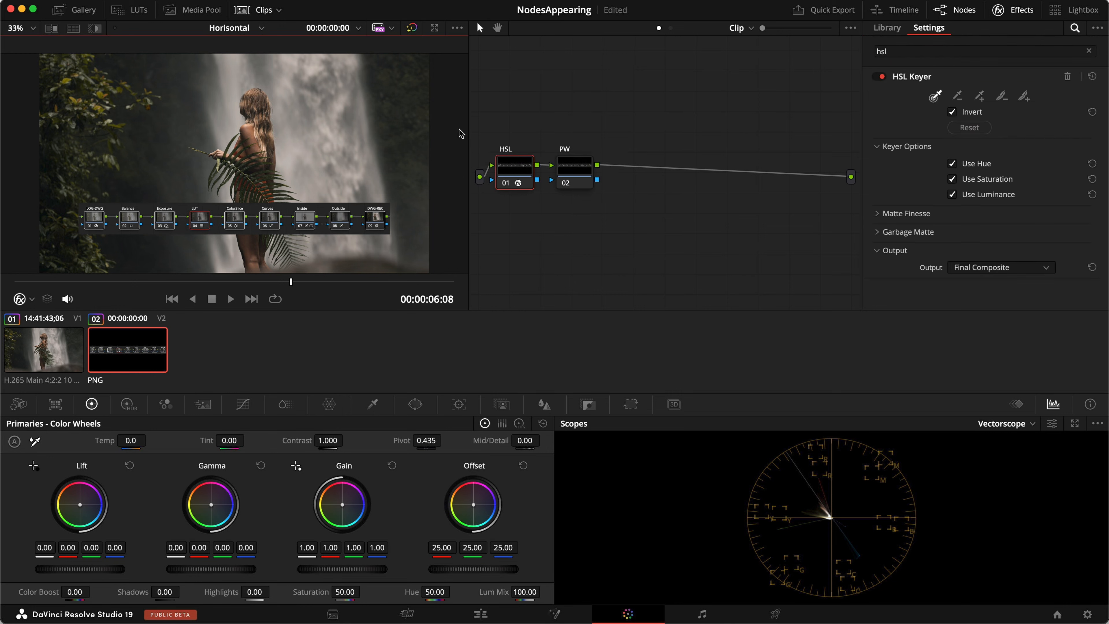
Sample the key colour from the screenshot and feed the HSL node's key into PW.
left_click(936, 100)
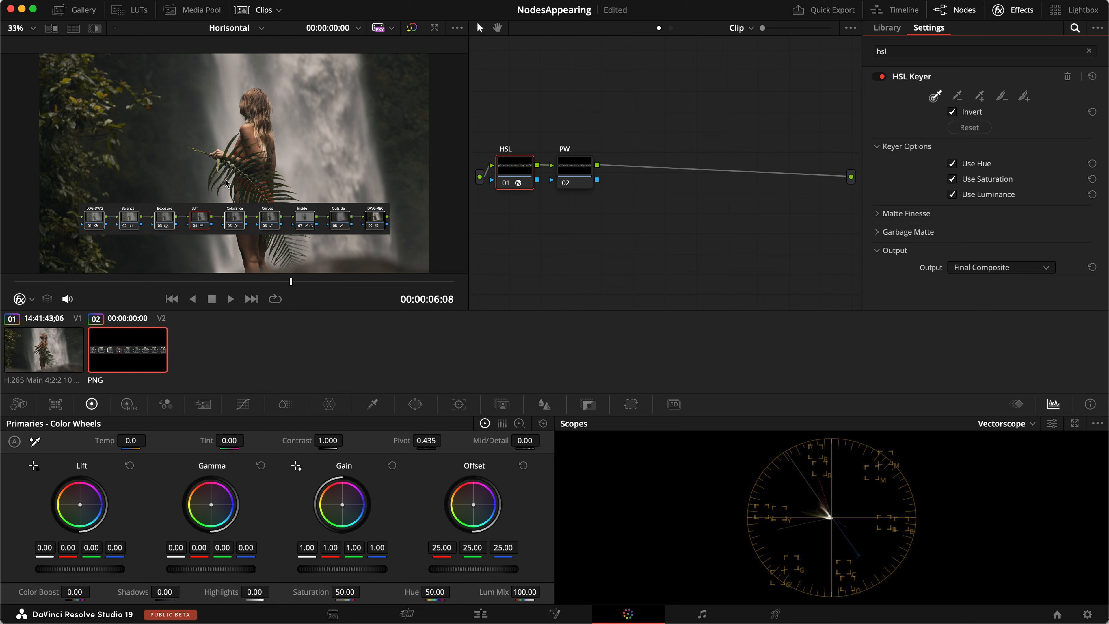
left_click(217, 212)
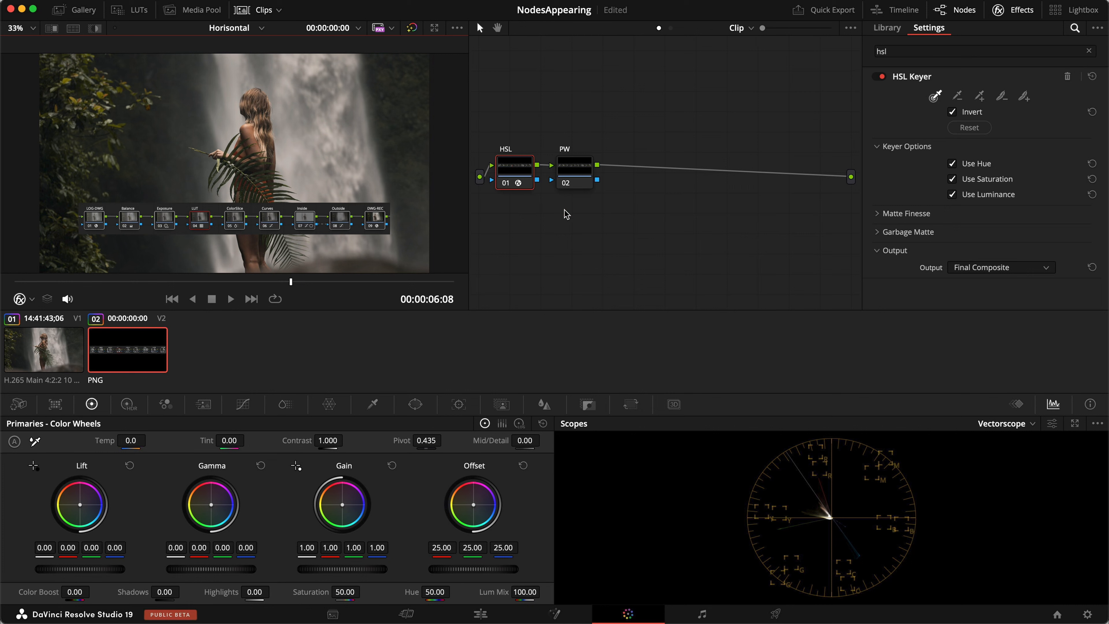
left_click_drag(537, 179, 552, 179)
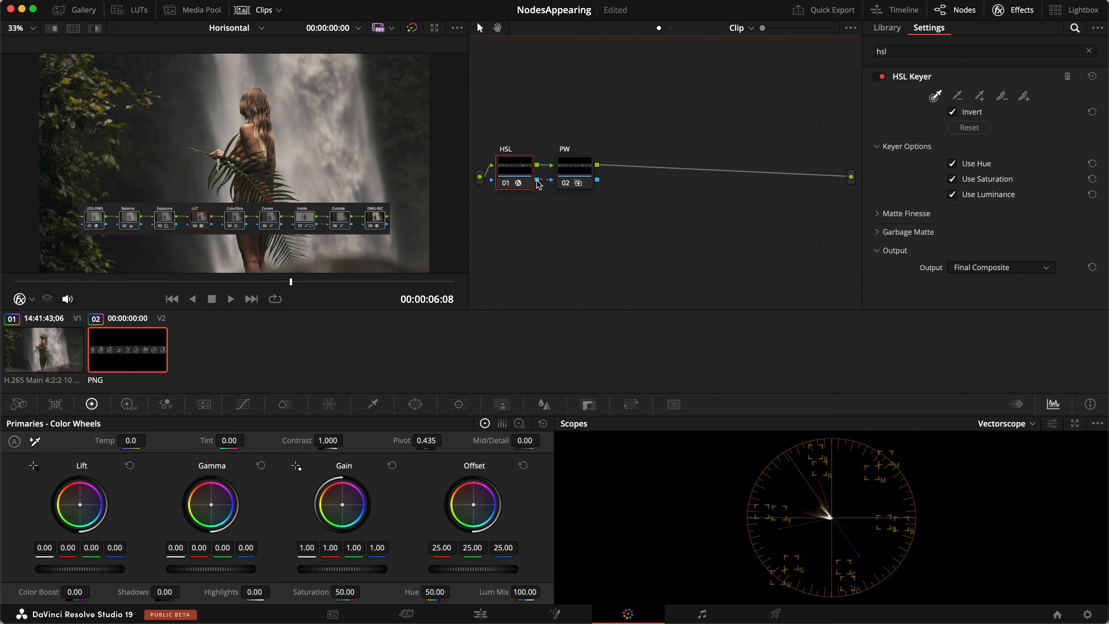
Add an Alpha Output to the node tree and connect the PW node's key to it.
right_click(630, 204)
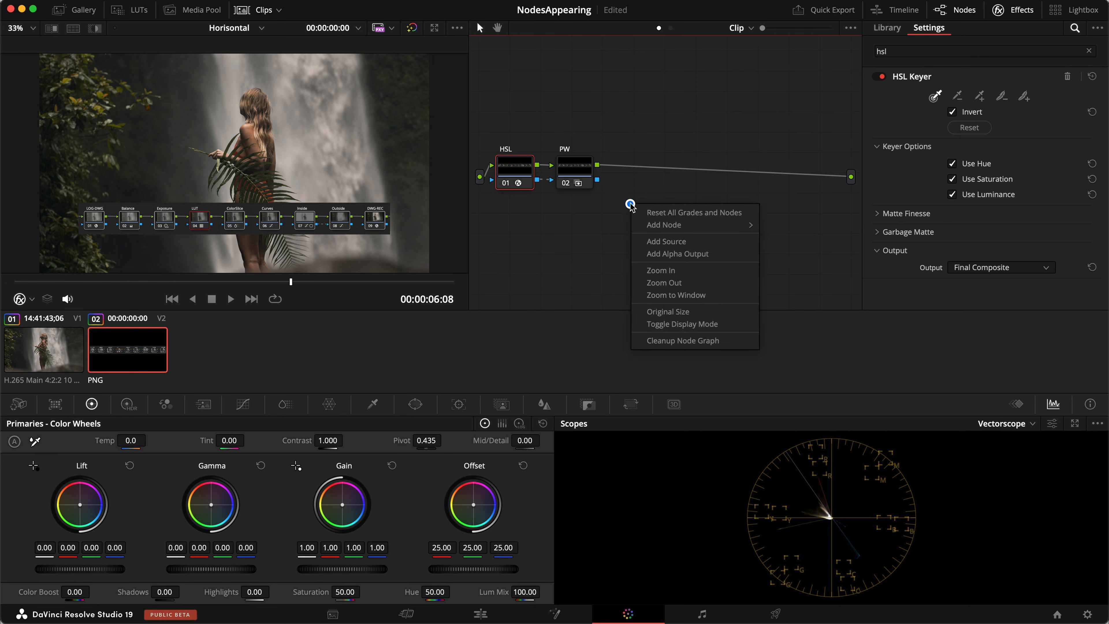
left_click(662, 254)
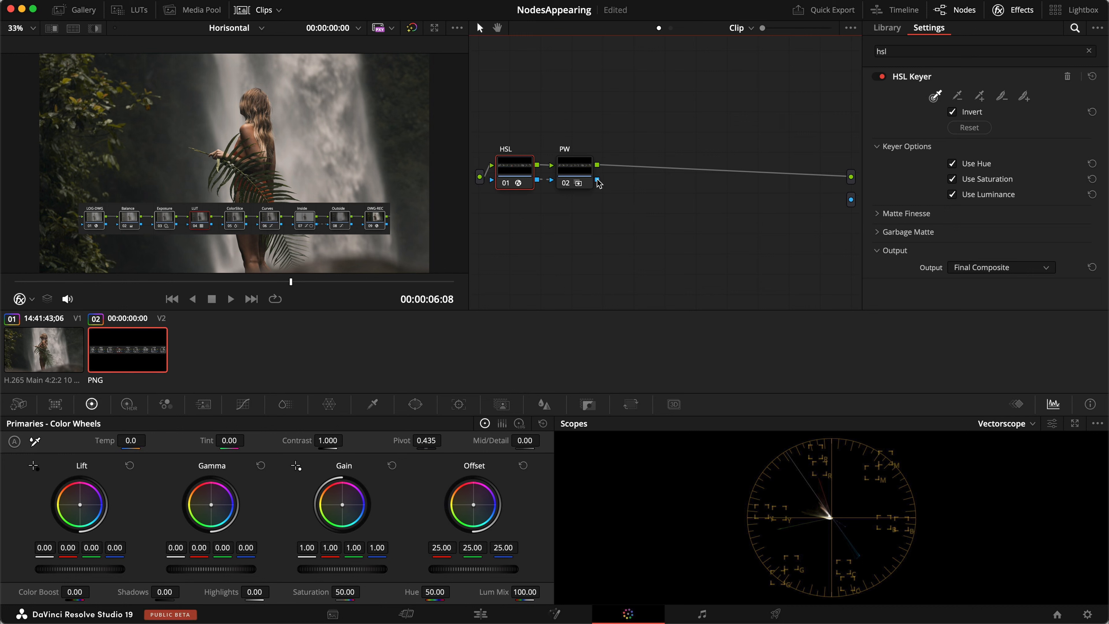
left_click_drag(597, 180, 852, 201)
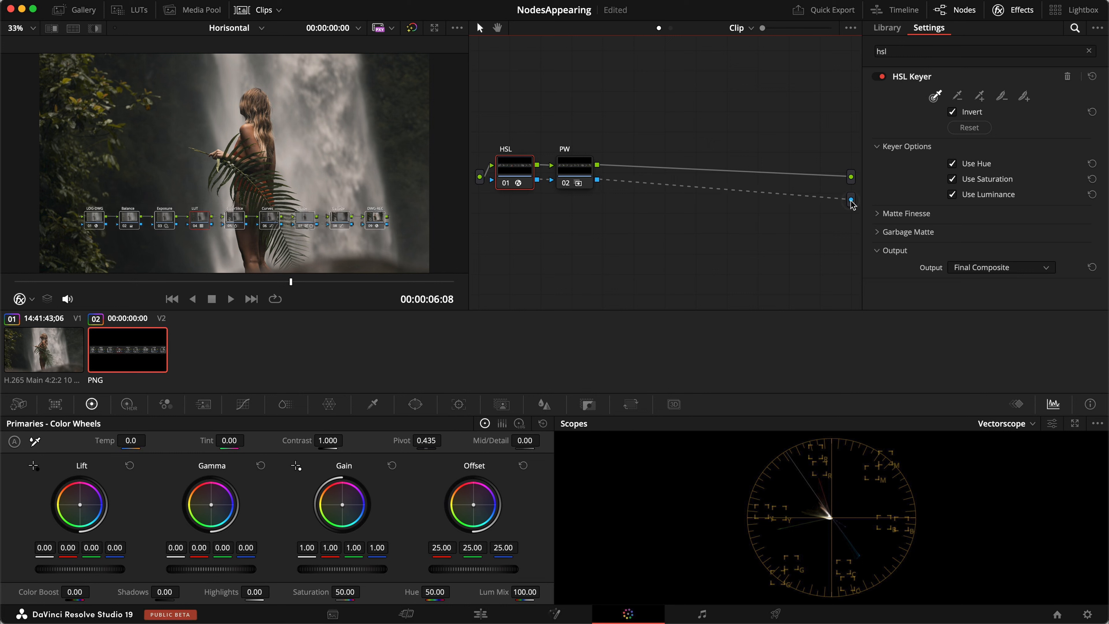
left_click(245, 10)
Open Matte Finesse and roughly tune Clean Black and Blur Radius, settling Clean White at 61.5.
scroll(255, 273, "up", 5)
scroll(253, 273, "up", 4)
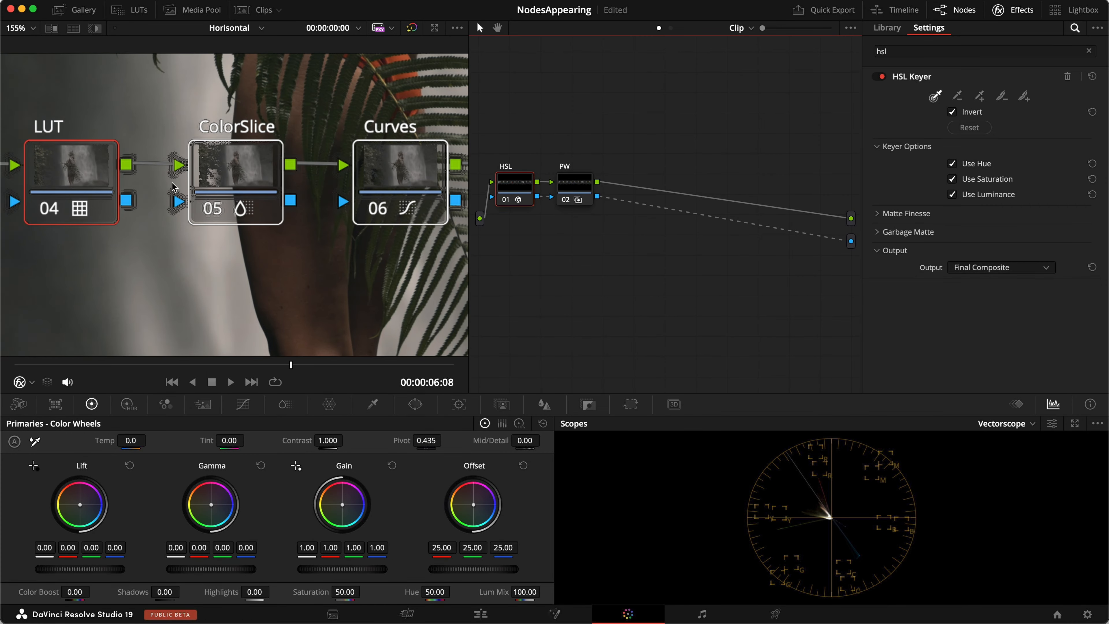
scroll(174, 182, "down", 2)
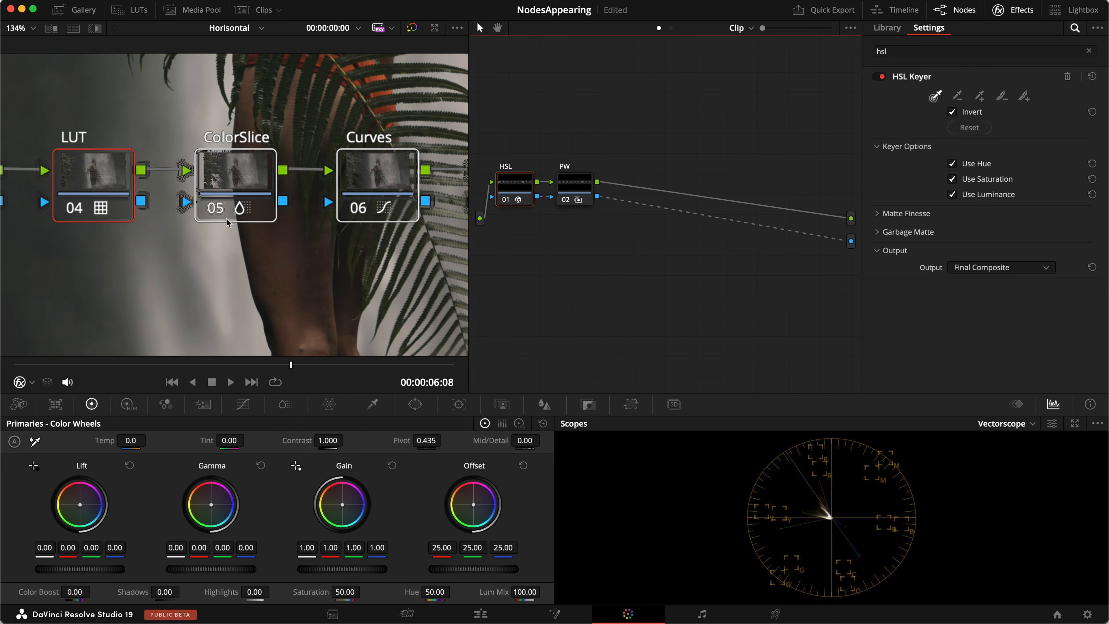
left_click(878, 214)
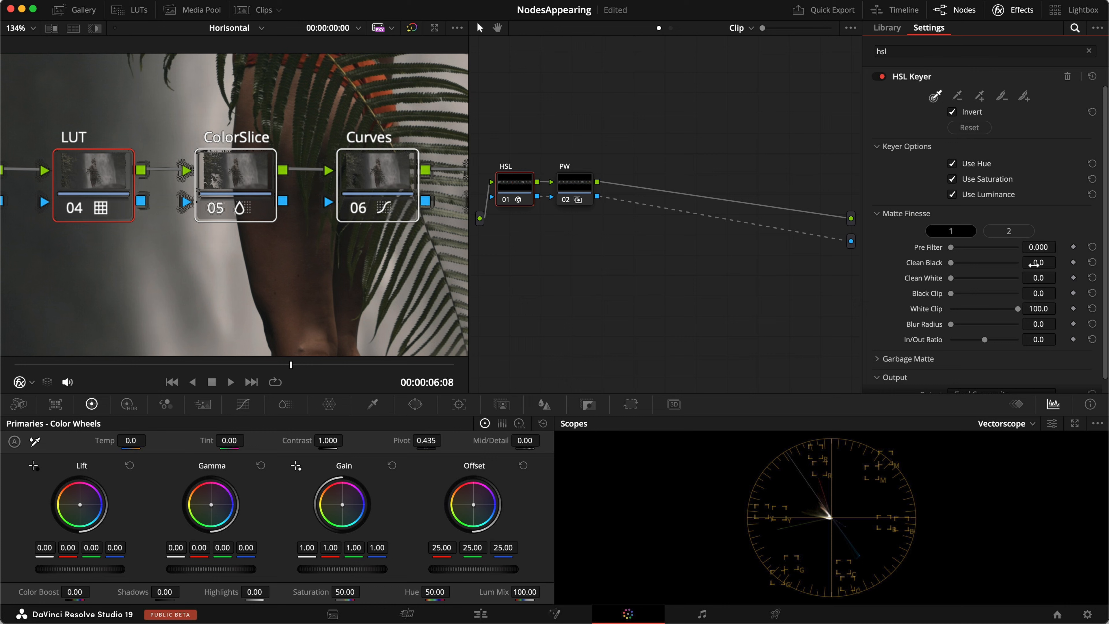
left_click_drag(1034, 264, 1037, 264)
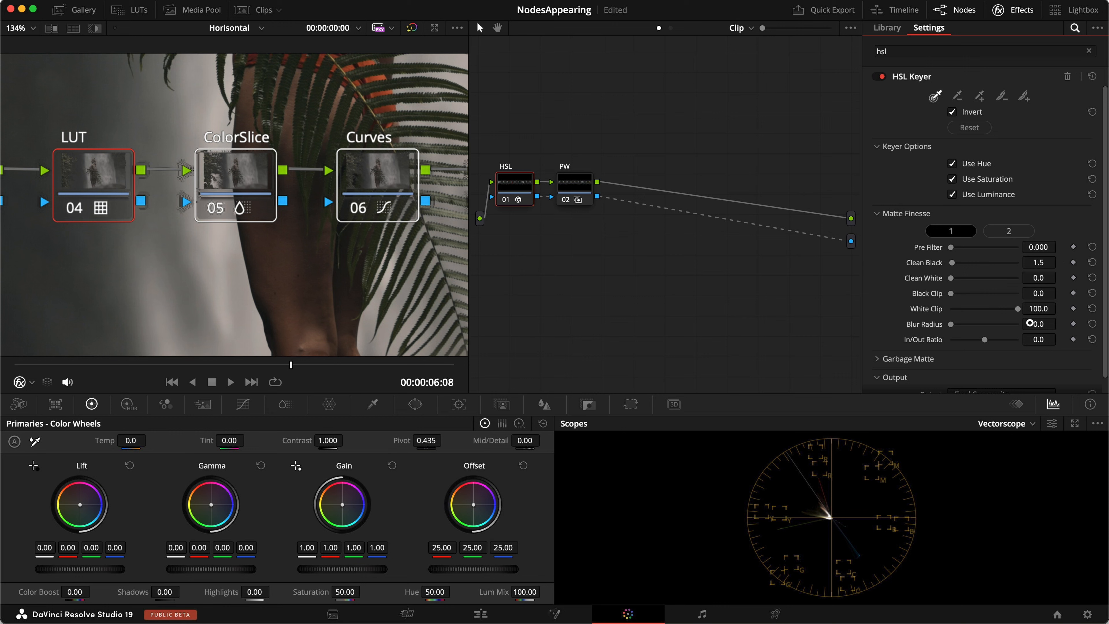
left_click_drag(1050, 322, 1082, 323)
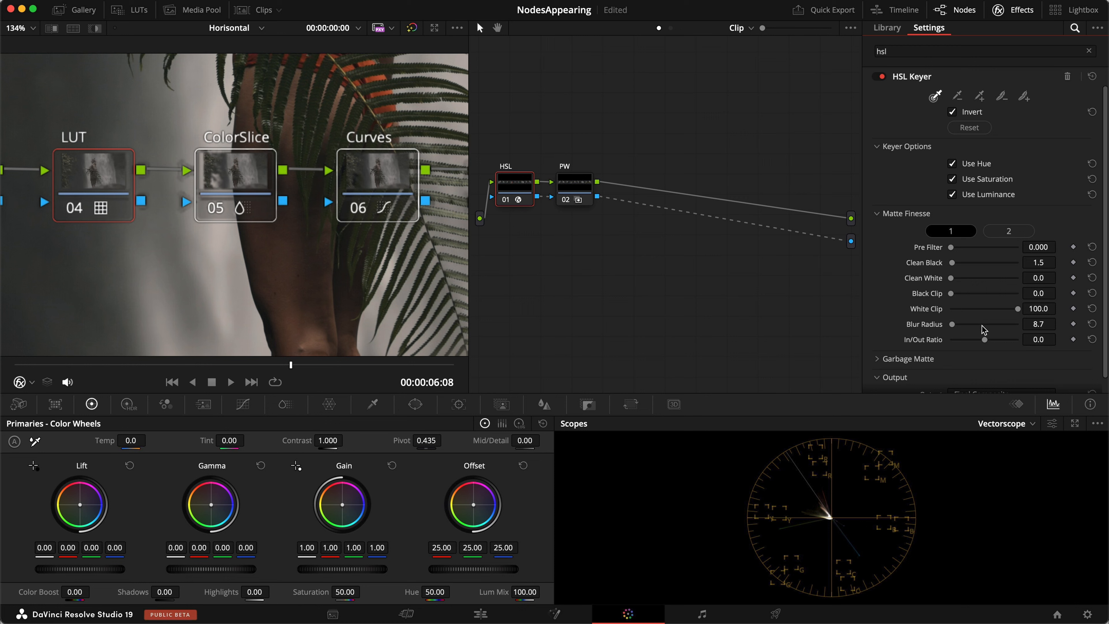
left_click_drag(1040, 324, 1032, 324)
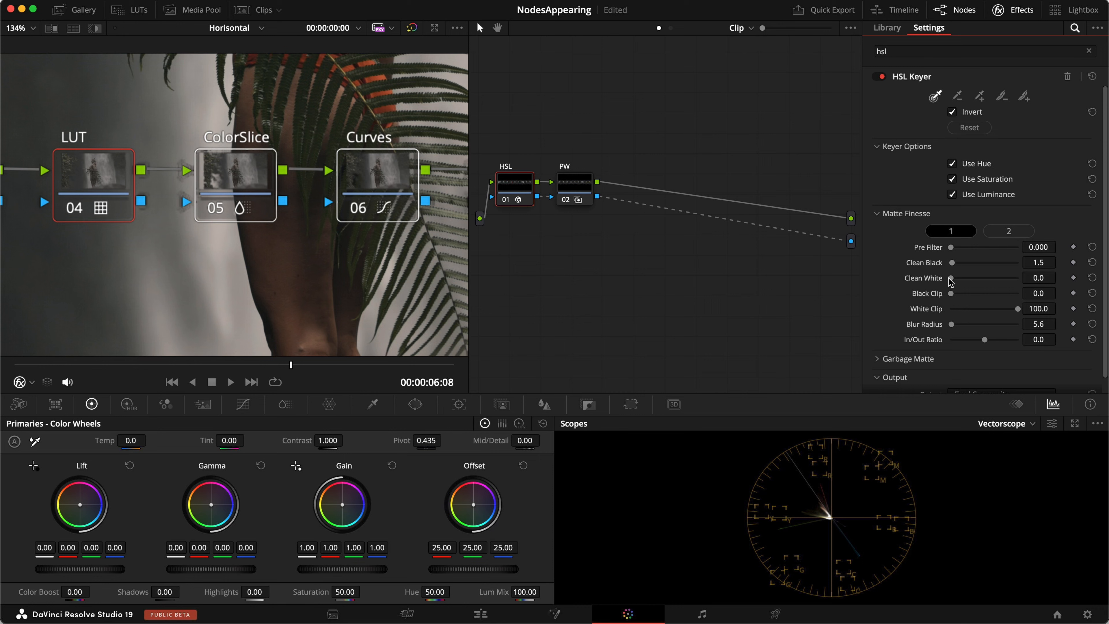
left_click_drag(952, 279, 991, 279)
scroll(245, 253, "down", 4)
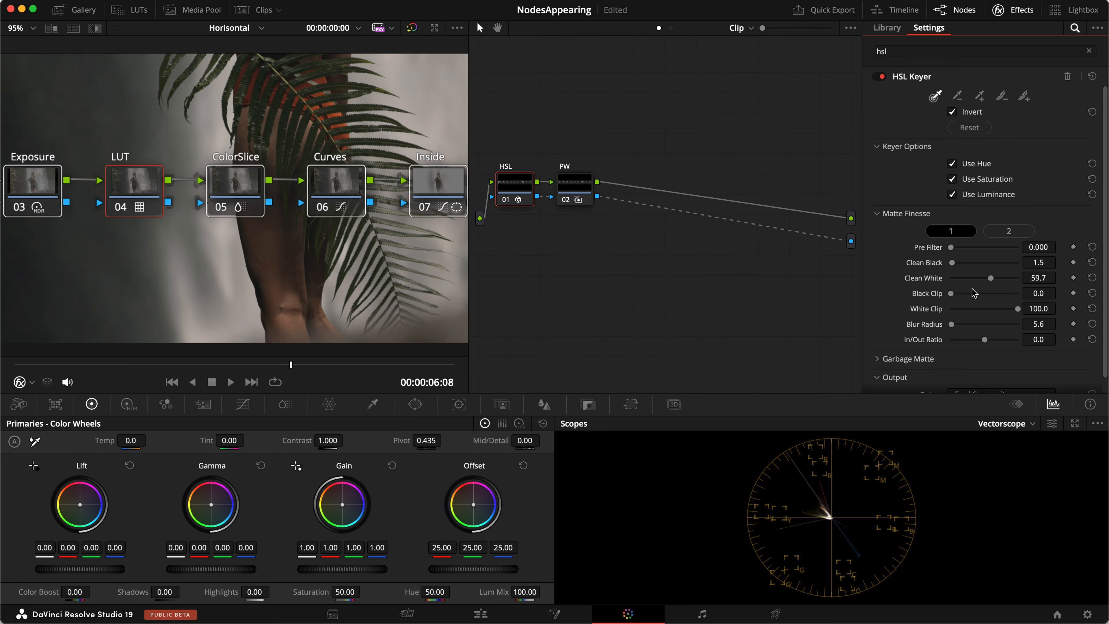
left_click_drag(991, 278, 1077, 291)
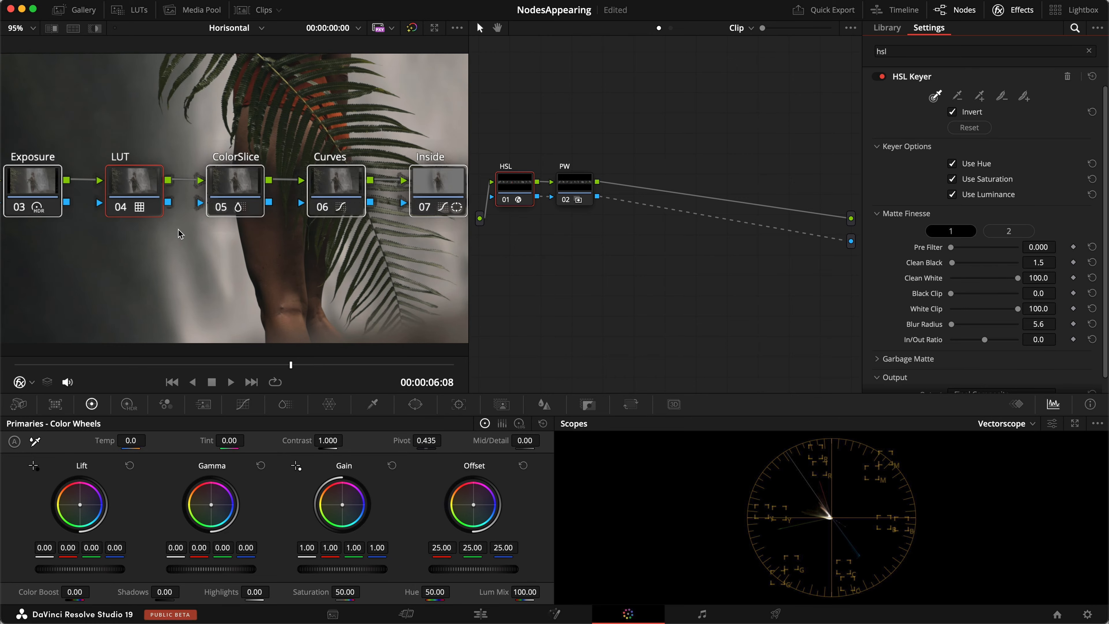
left_click_drag(1017, 279, 992, 279)
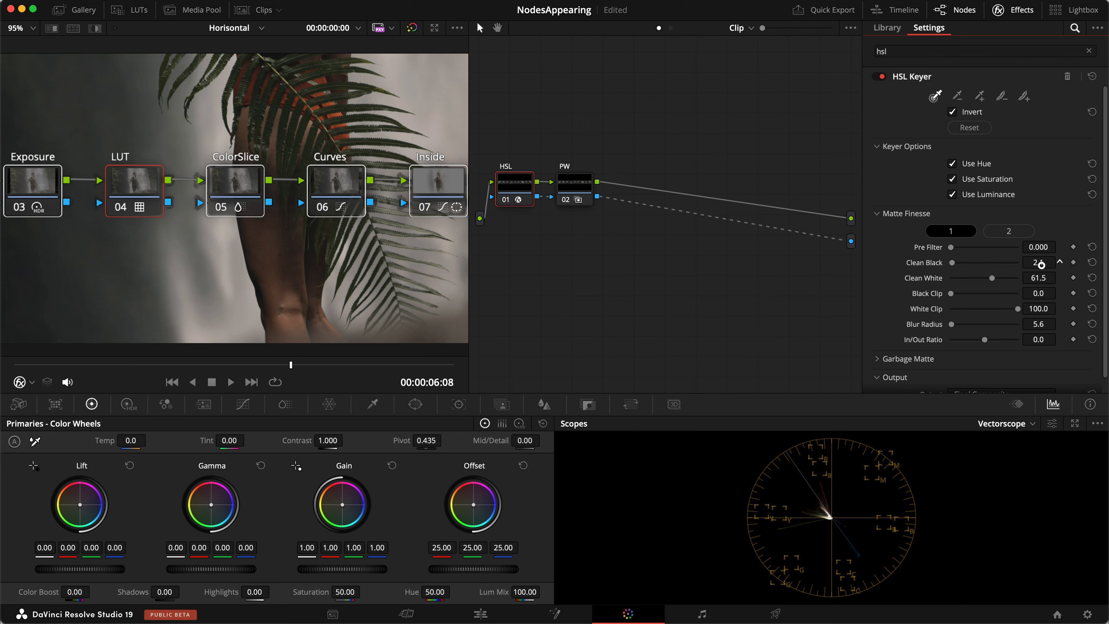
Set Clean Black to 4.9, White Clip to 37.6 and Blur Radius to 13.8.
left_click_drag(1047, 264, 1046, 264)
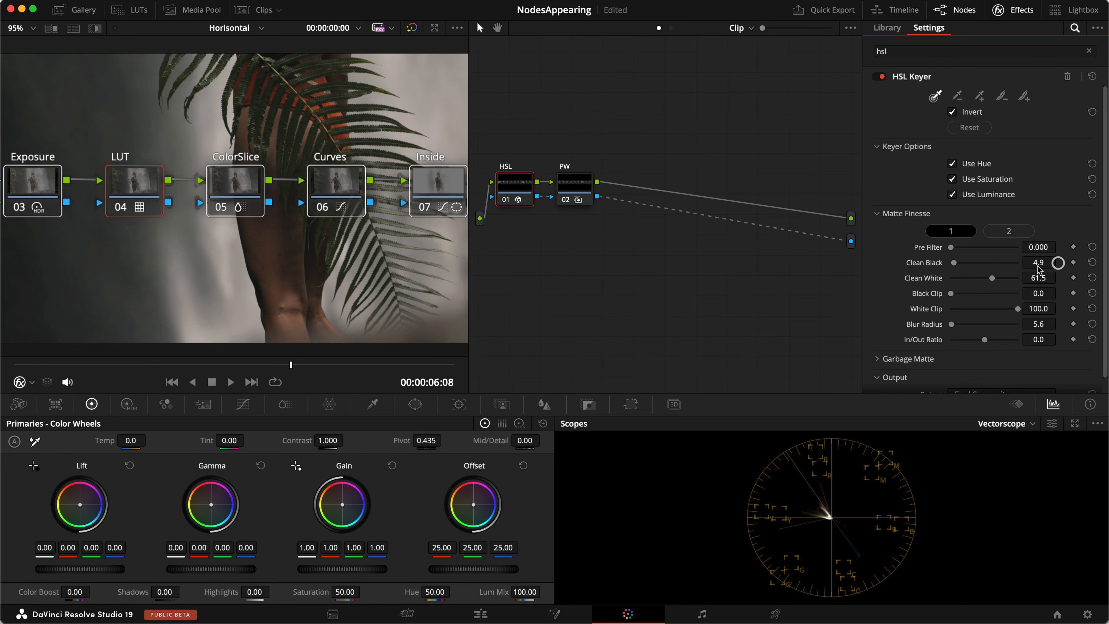
left_click_drag(1042, 324, 1057, 323)
left_click_drag(1017, 311, 975, 305)
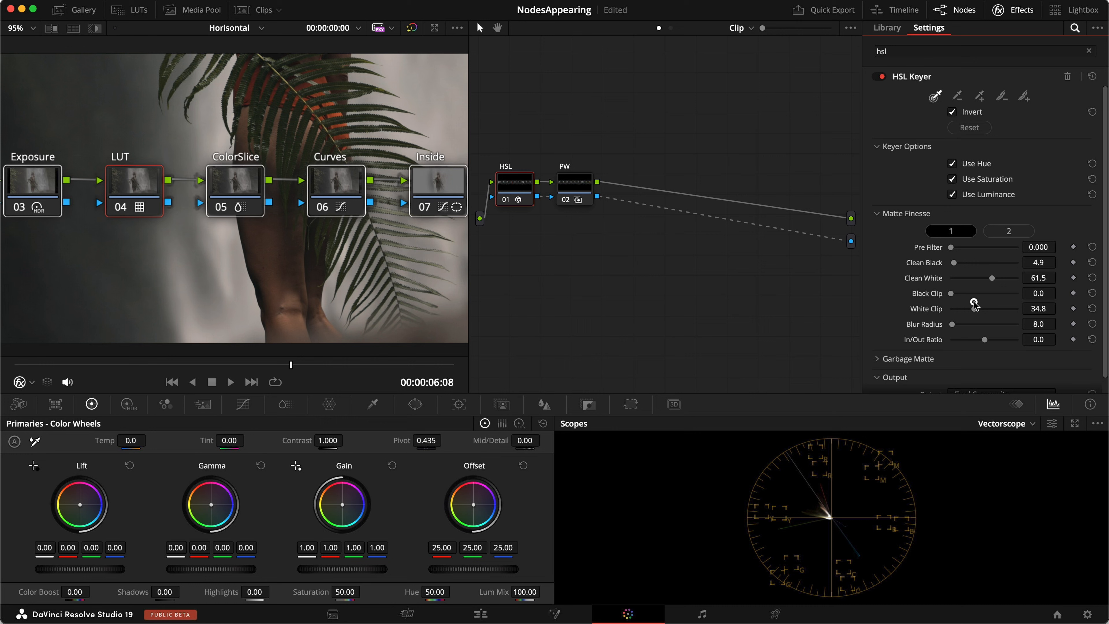
scroll(167, 194, "up", 5)
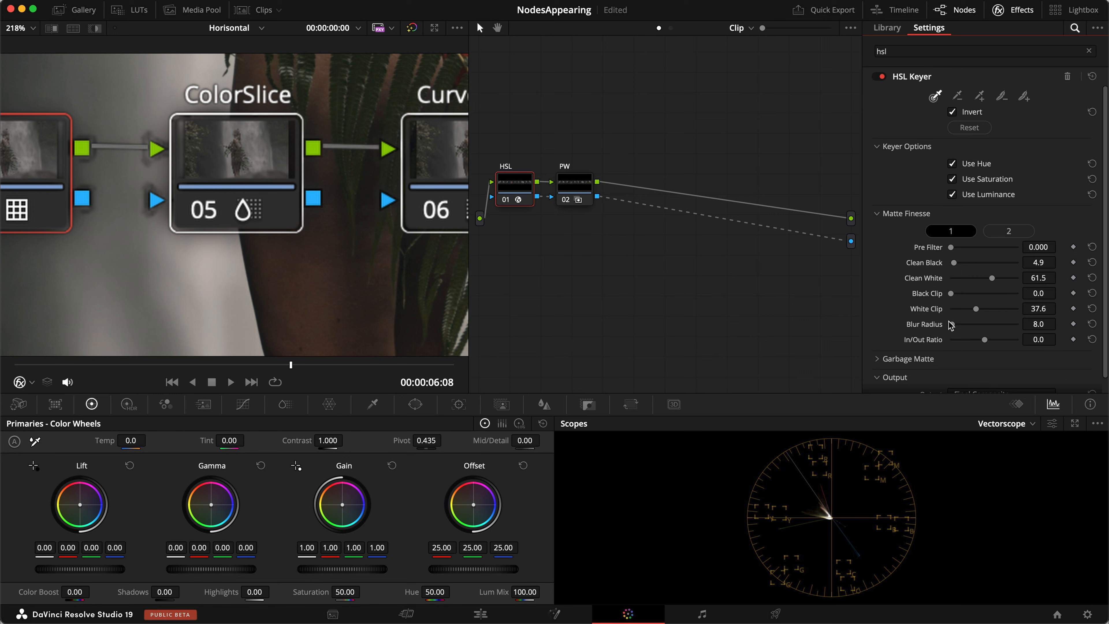
left_click_drag(953, 324, 955, 326)
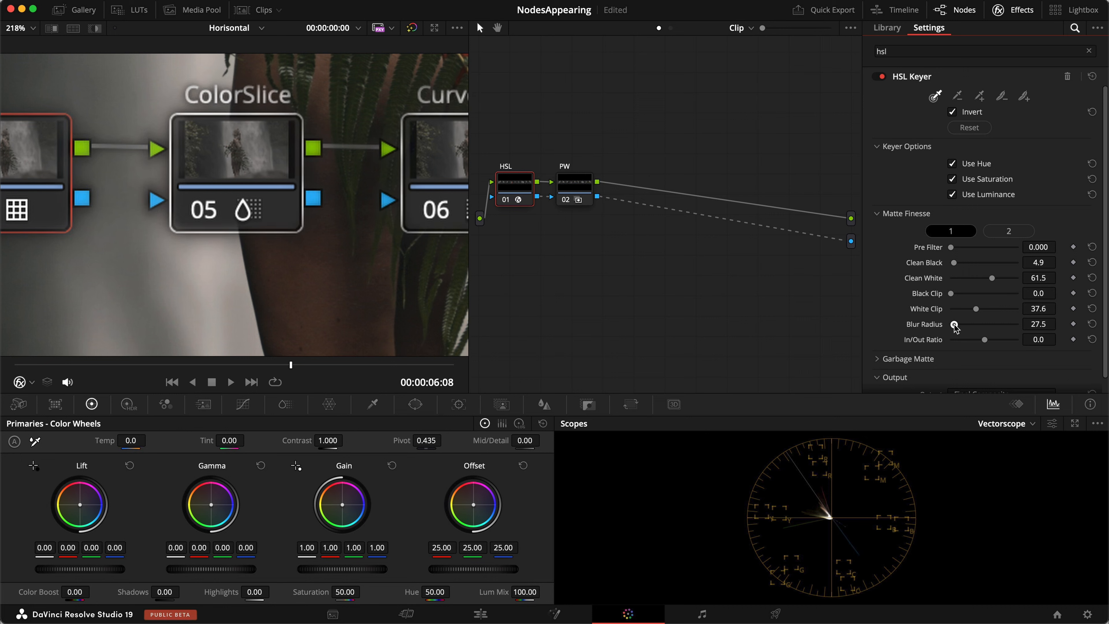
left_click_drag(955, 328, 953, 328)
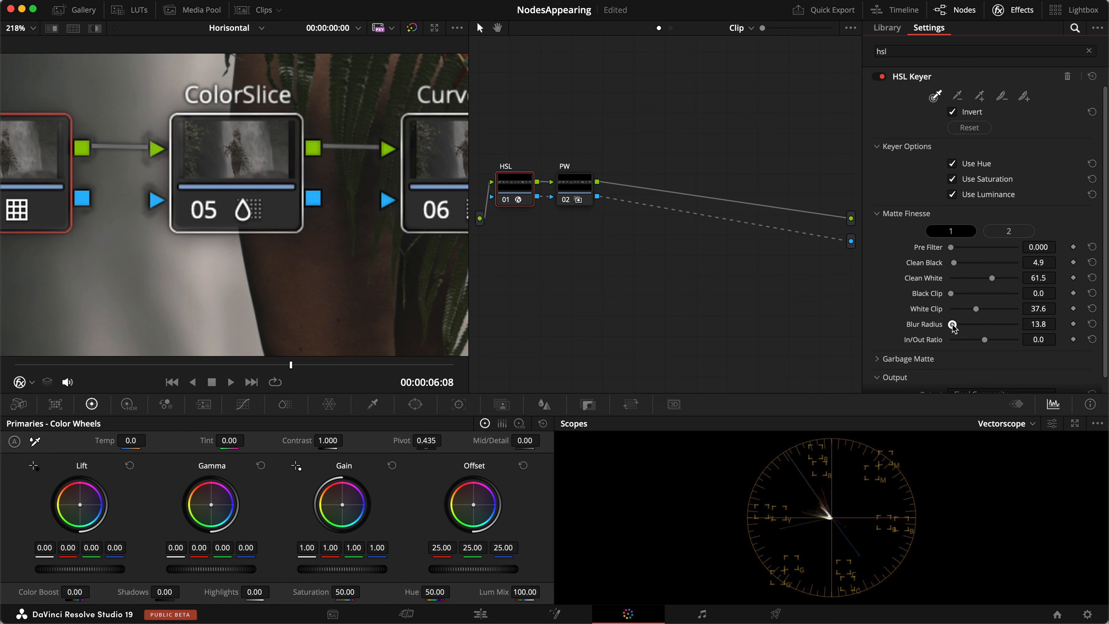
scroll(323, 242, "down", 10)
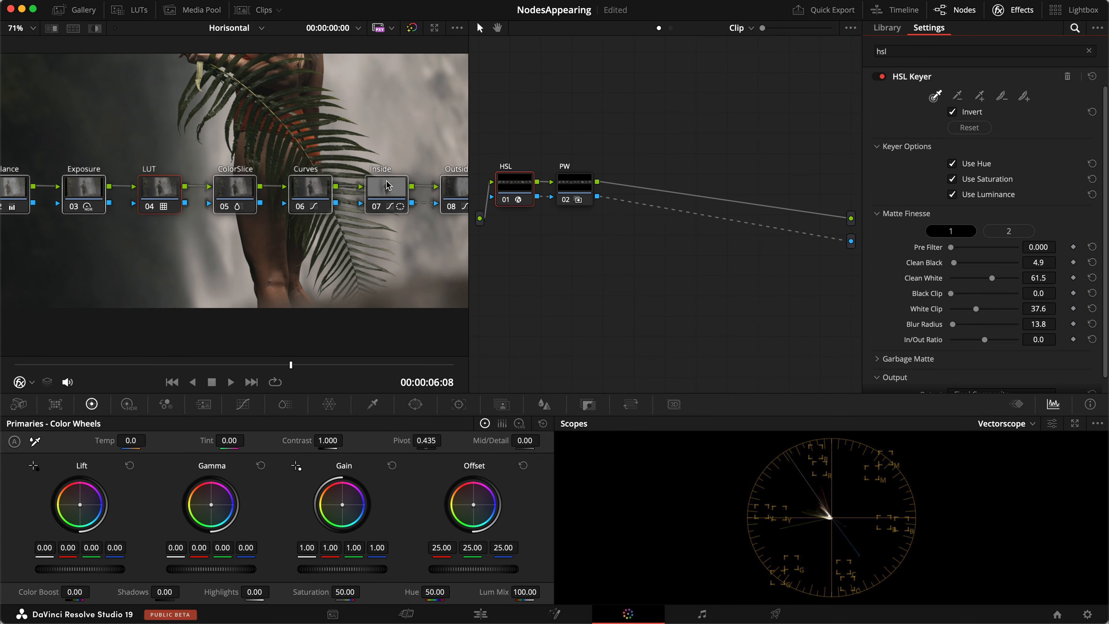
scroll(188, 199, "down", 5)
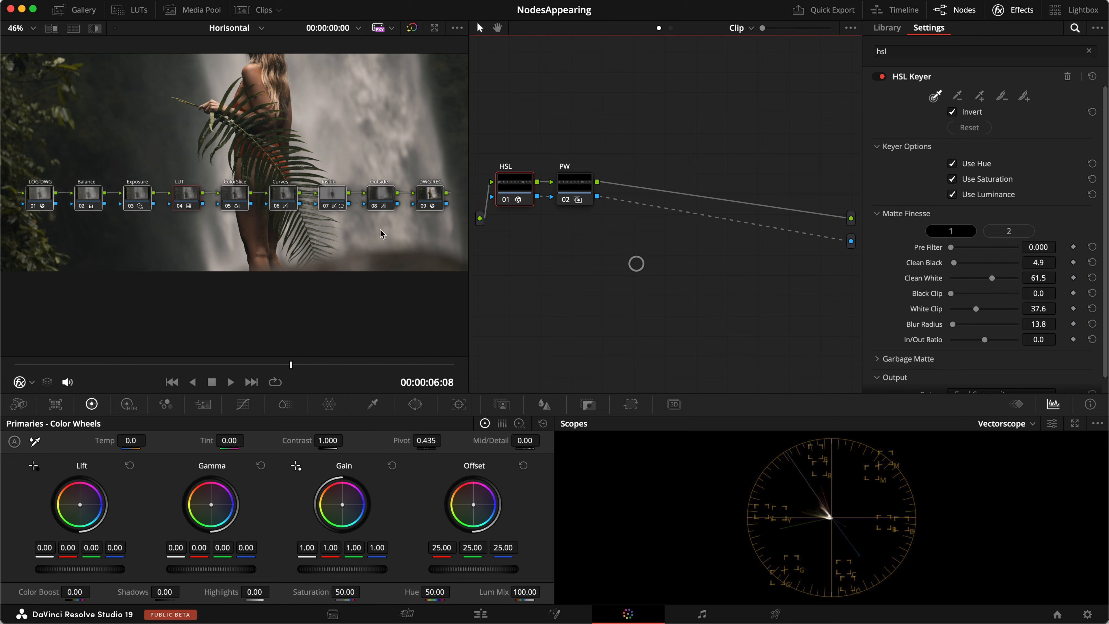
Zoom the viewer out and close the Effects panel so the HSL and PW nodes fill the graph.
scroll(302, 221, "down", 2)
scroll(316, 221, "up", 3)
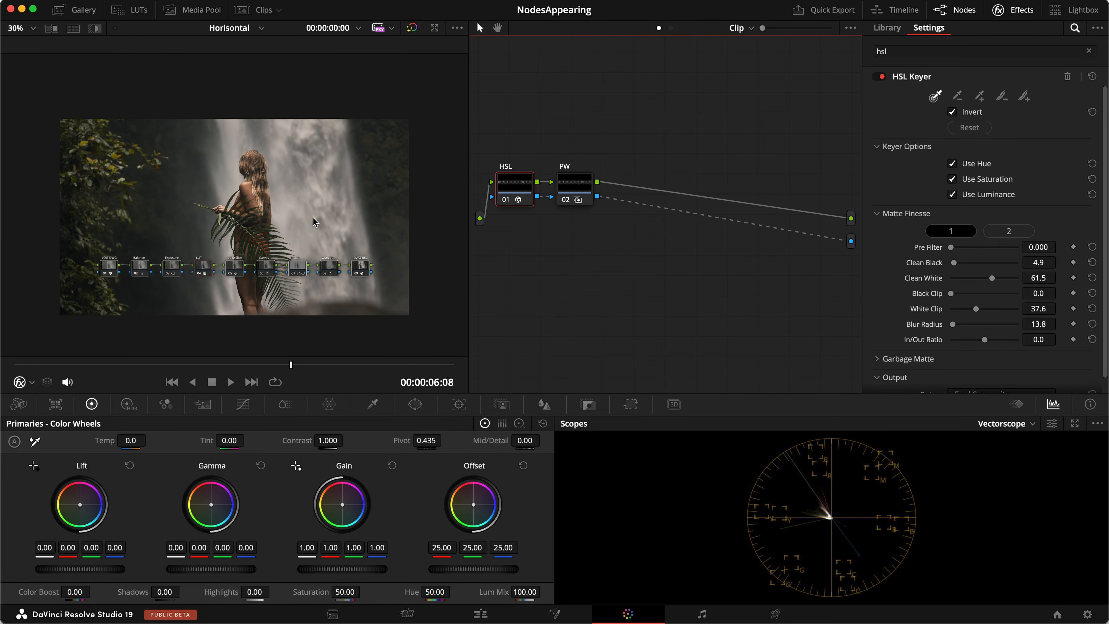
scroll(341, 278, "up", 1)
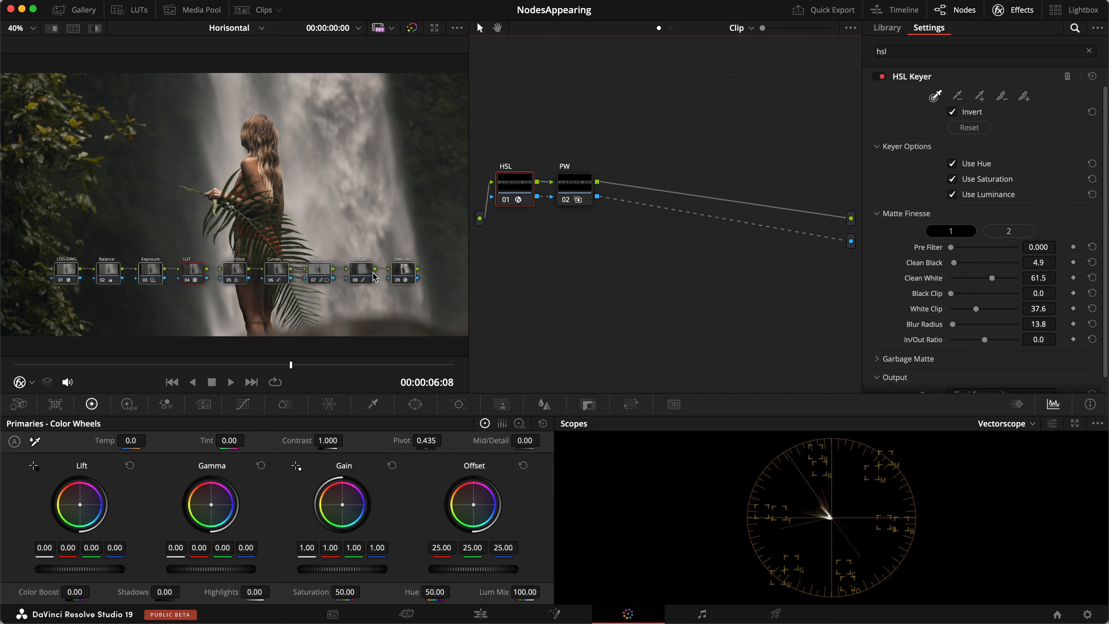
left_click_drag(521, 247, 628, 168)
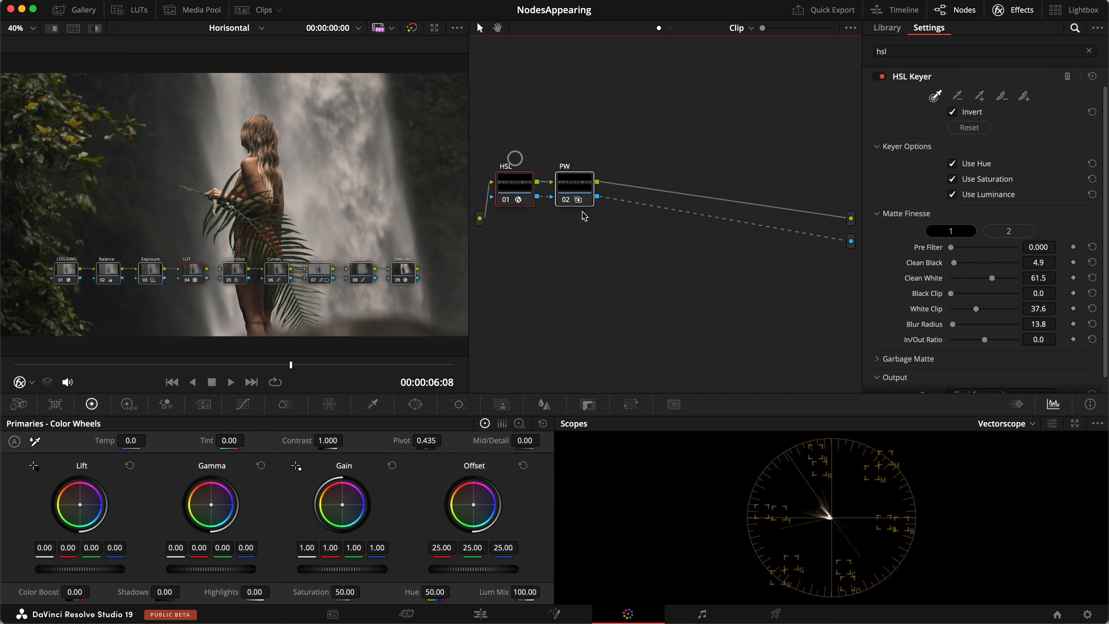
left_click(544, 232)
left_click(1014, 10)
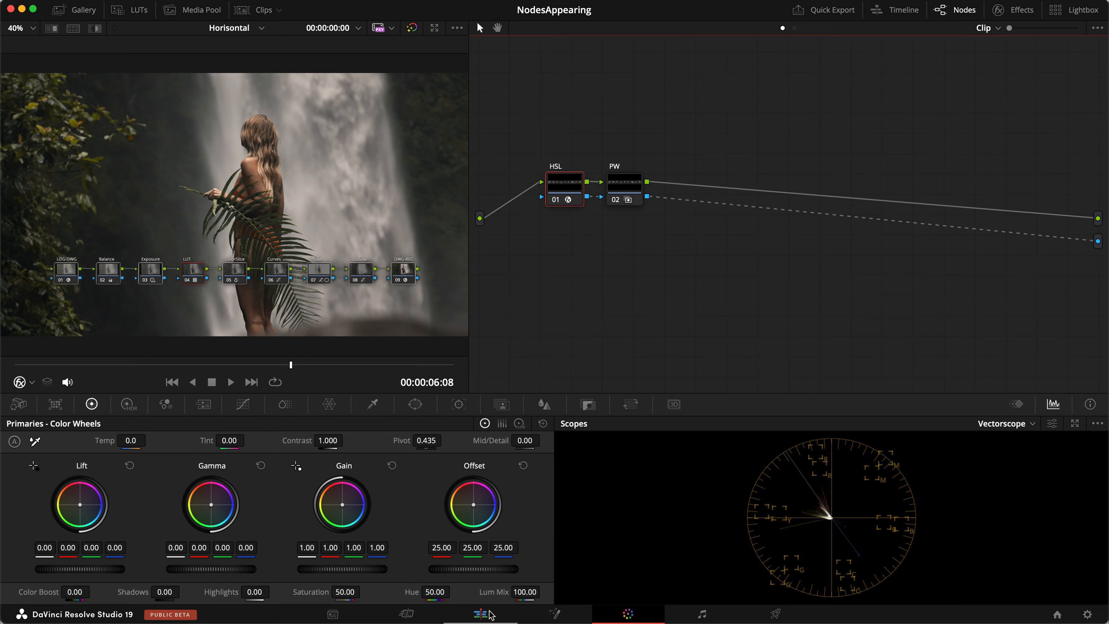
On the Edit page, disable track V2 and try one-second cuts on R6_6555.MP4, then undo them.
left_click(480, 615)
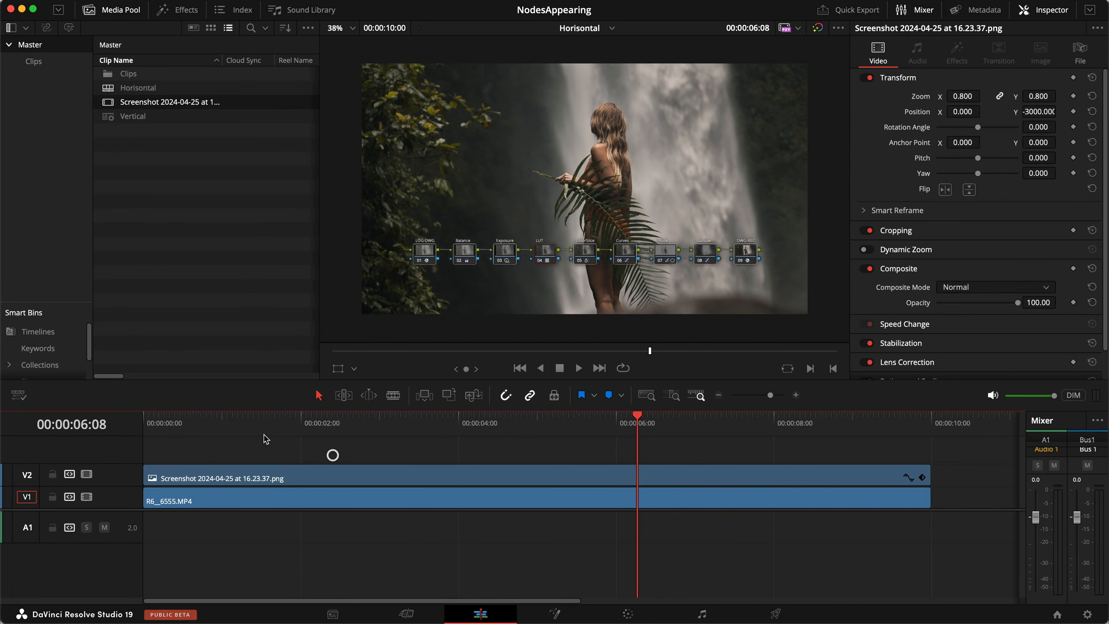
left_click(87, 475)
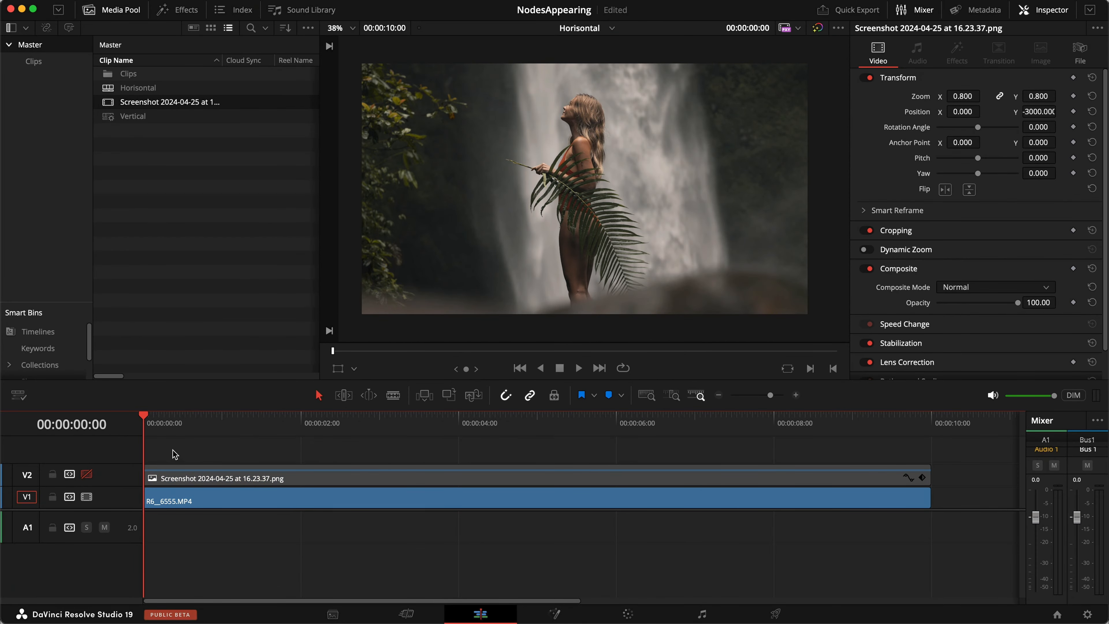
left_click(198, 498)
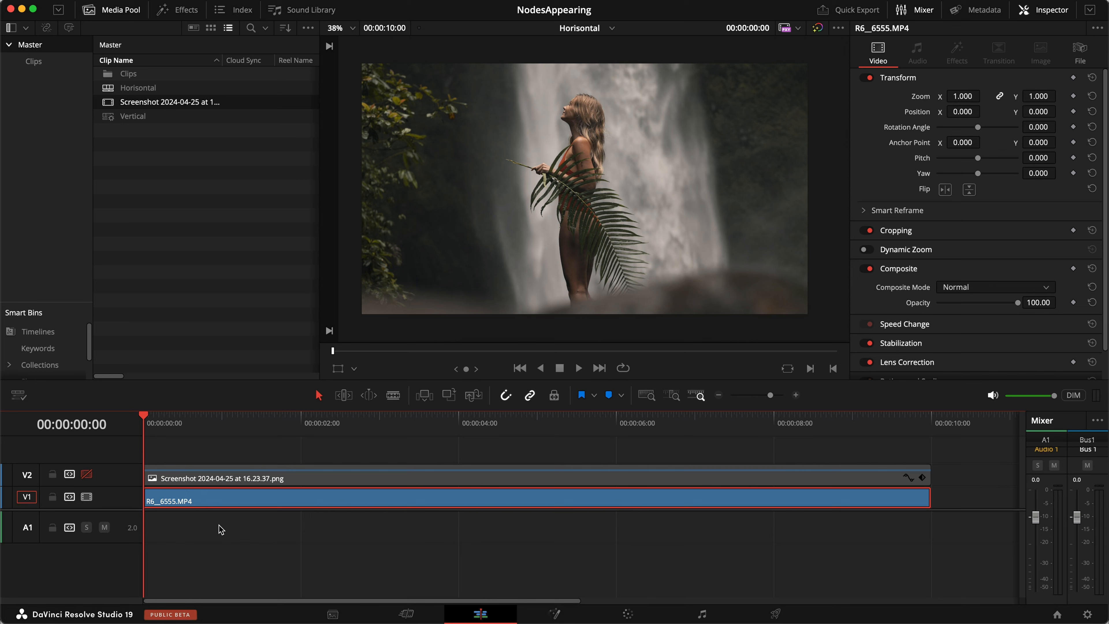
key("shift+Right")
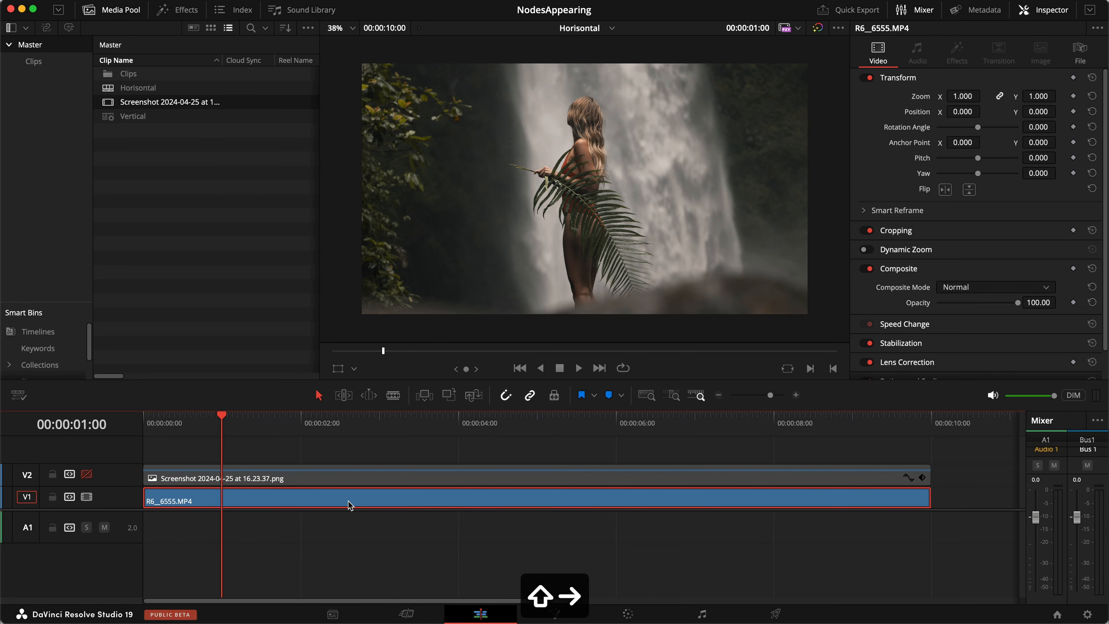
key("a")
key("shift+Right")
key("a")
key("shift+Right")
key("a")
key("shift+Right")
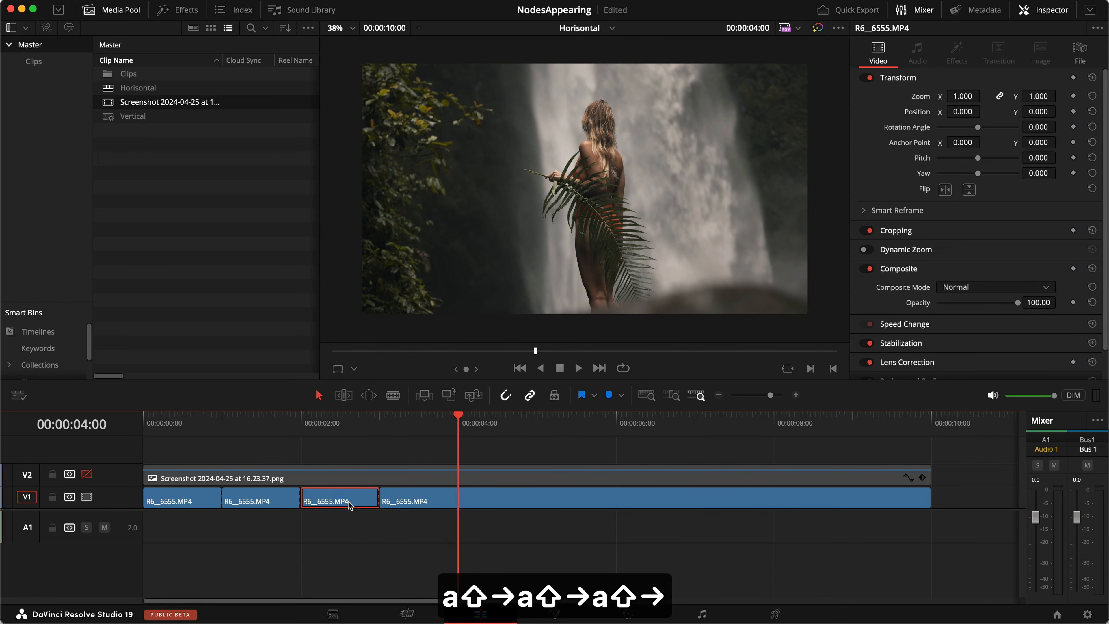
key("super+z")
key("super+z")
key("super+z")
key("super+z")
key("super+z")
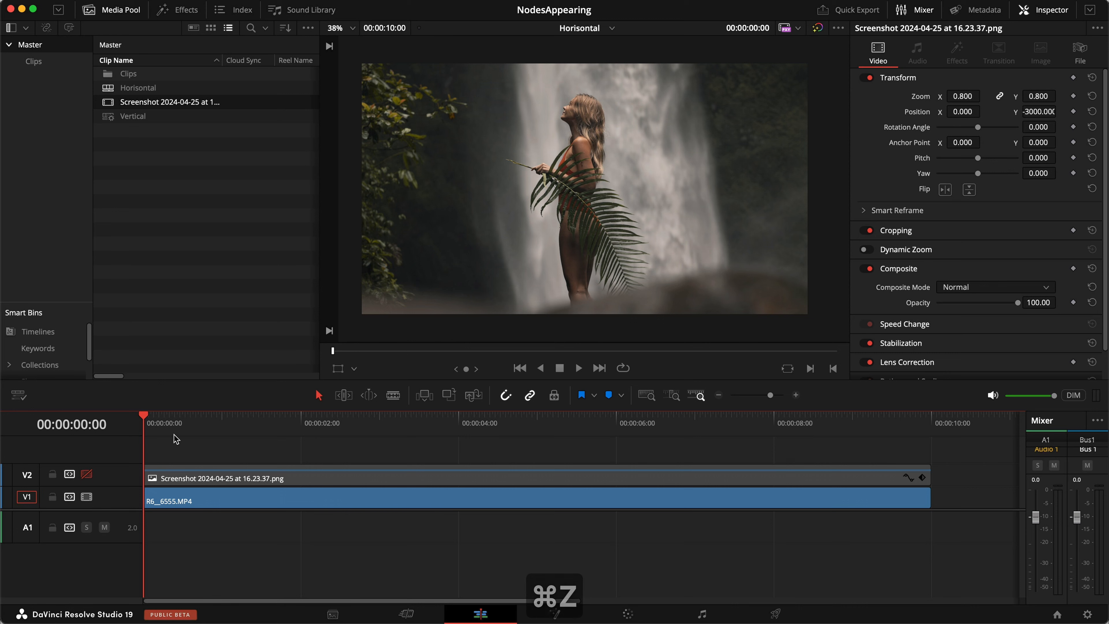
Blade the V1 clip at 00:00:00:10, 00:00:00:20 and 00:00:01:00.
left_click(172, 423)
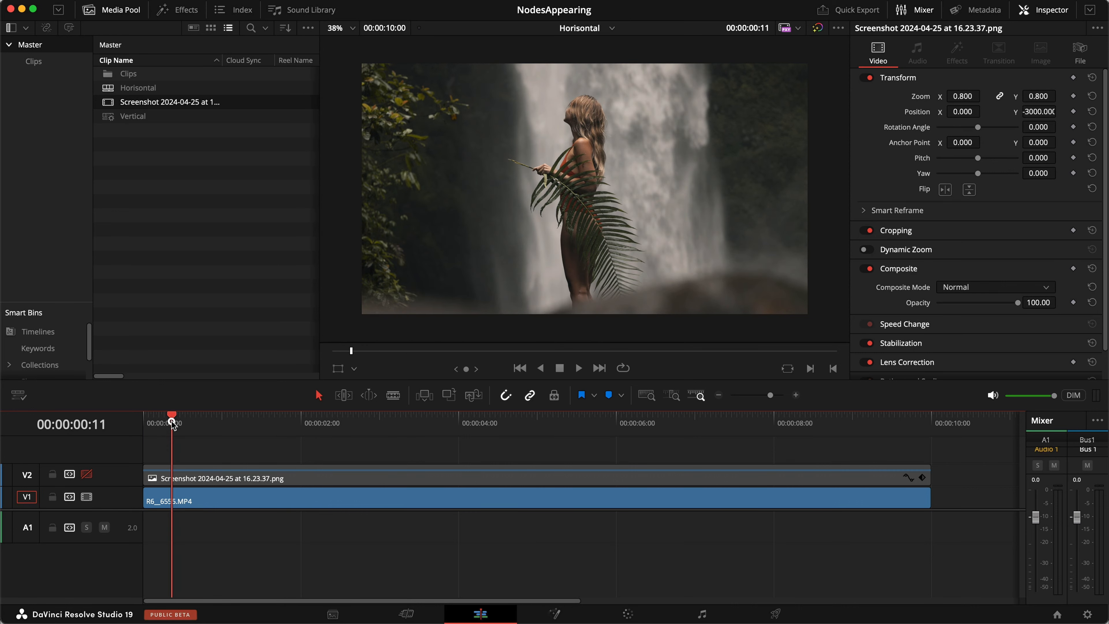
left_click_drag(171, 422, 169, 423)
left_click(242, 498)
key("a")
left_click(196, 422)
left_click(238, 499)
key("a")
left_click(223, 430)
left_click(250, 494)
key("a")
Blade the V1 clip at 00:00:01:10, 00:00:01:20 and 00:00:02:00, then return to Color.
left_click_drag(242, 424, 247, 424)
left_click(170, 424)
key("shift+Right")
left_click(352, 497)
key("a")
left_click(196, 426)
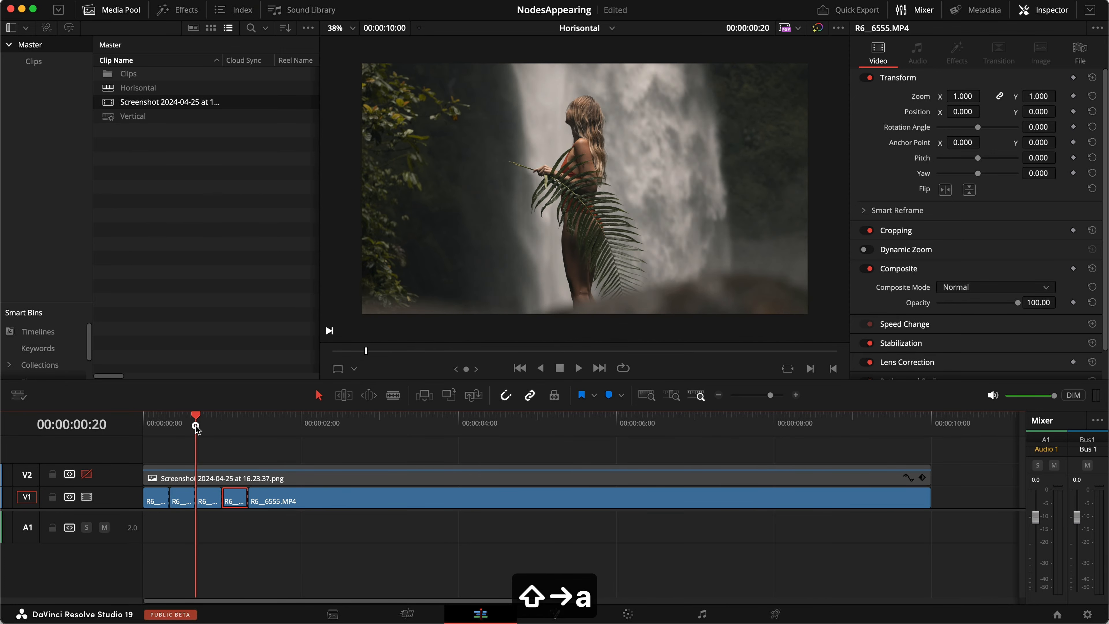
key("shift+Right")
left_click(304, 494)
key("a")
left_click(220, 416)
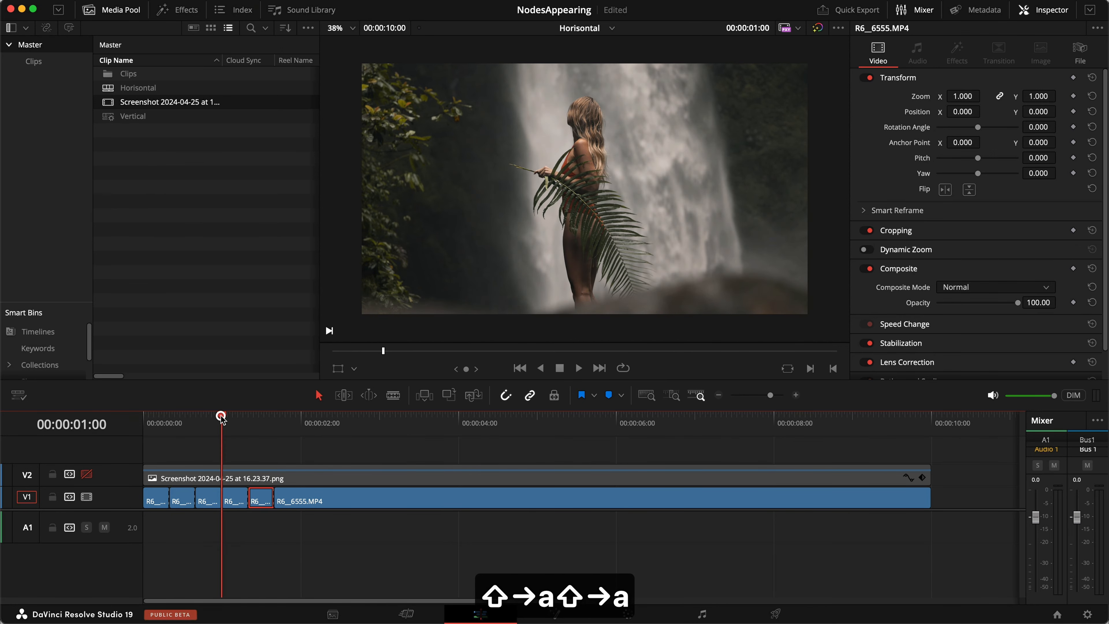
left_click(309, 500)
key("shift+Right")
key("a")
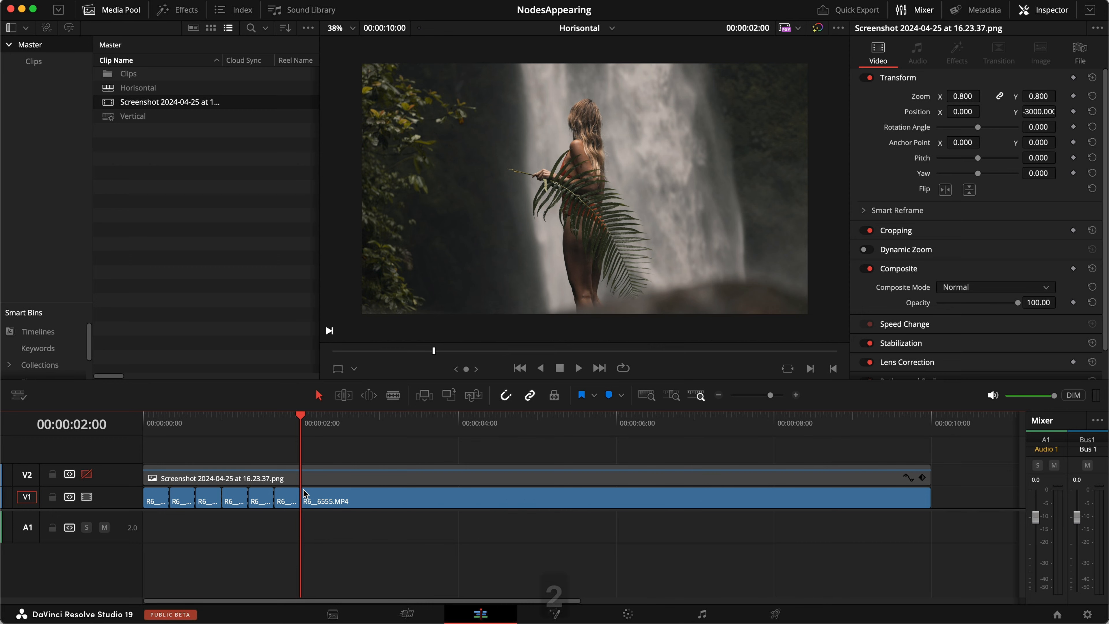
key("shift+6")
Bypass grades on clips 01 and 02, then re-enable the LOG-DWG and DWG-REC nodes on clip 02.
left_click(248, 16)
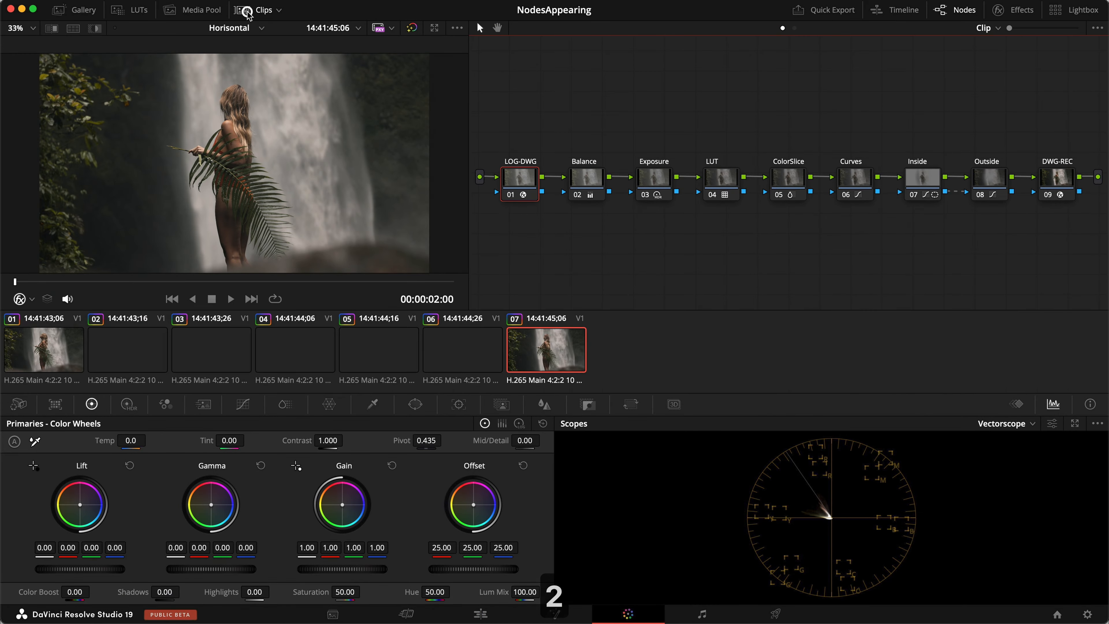
left_click(56, 354)
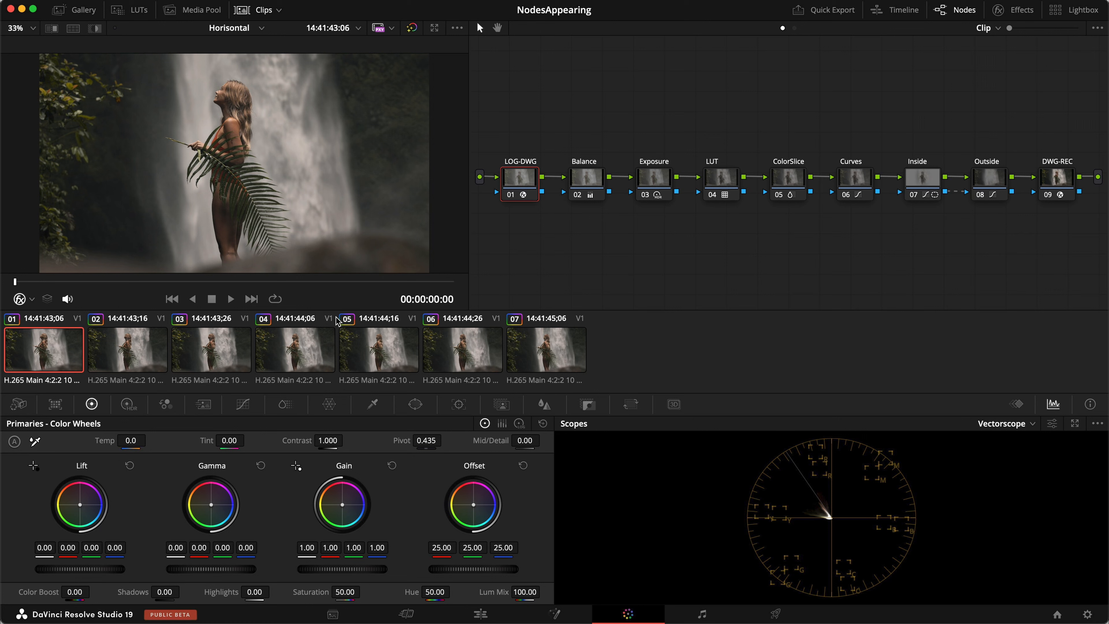
key("alt+d")
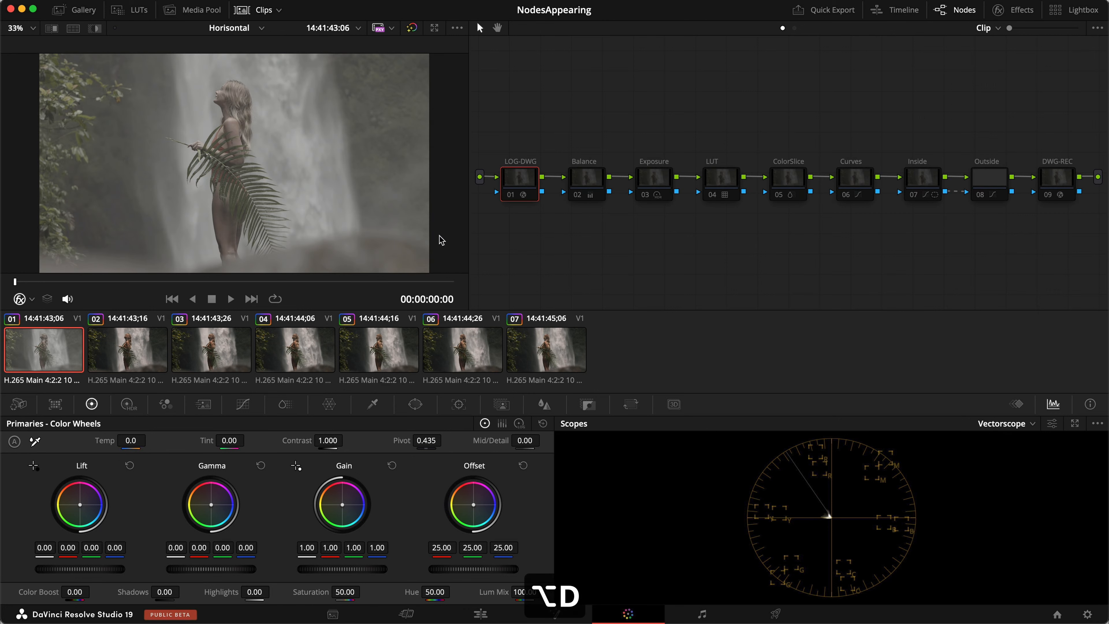
left_click(134, 341)
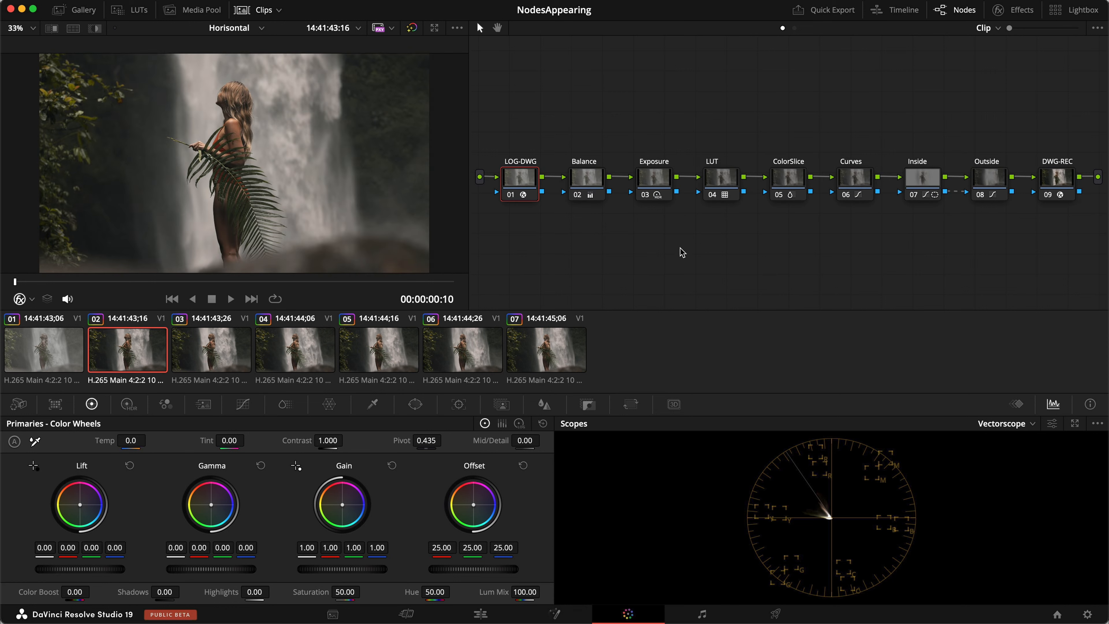
key("alt+d")
left_click(519, 180)
key("cmd+d")
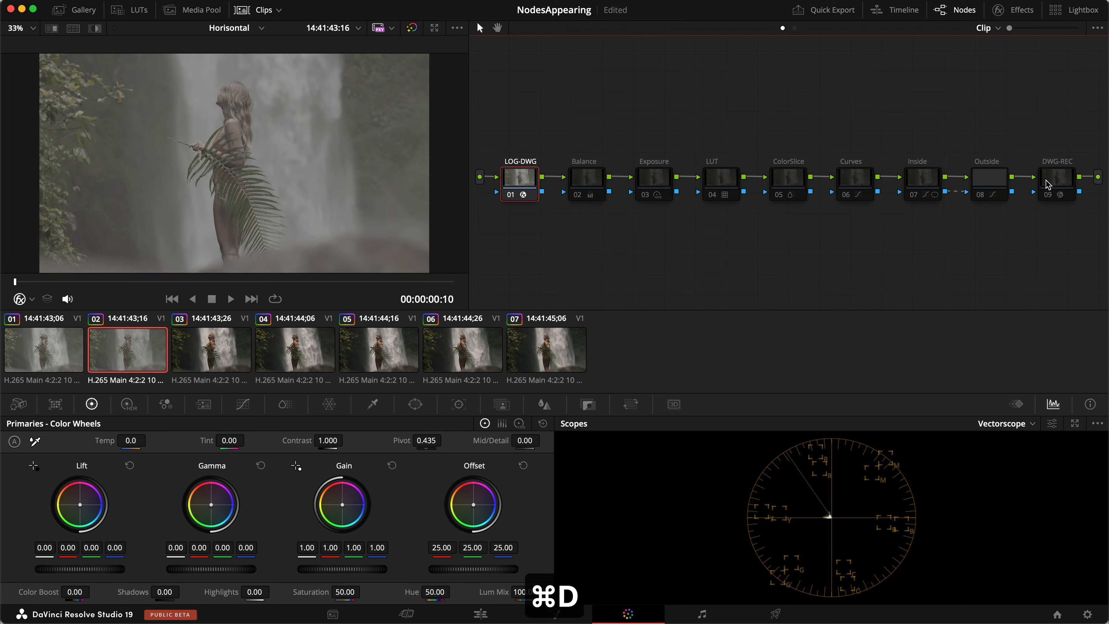
left_click(1047, 183)
key("cmd+d")
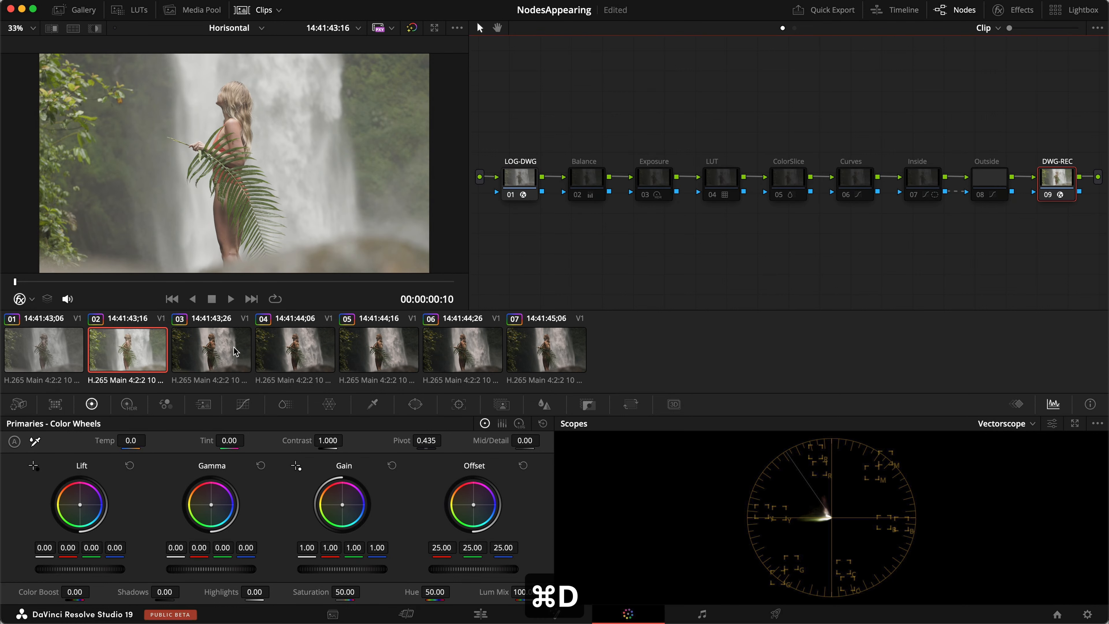
On clip 03, switch on the LOG-DWG, LUT and DWG-REC nodes.
left_click(236, 352)
key("alt+d")
left_click(520, 179)
key("super+d")
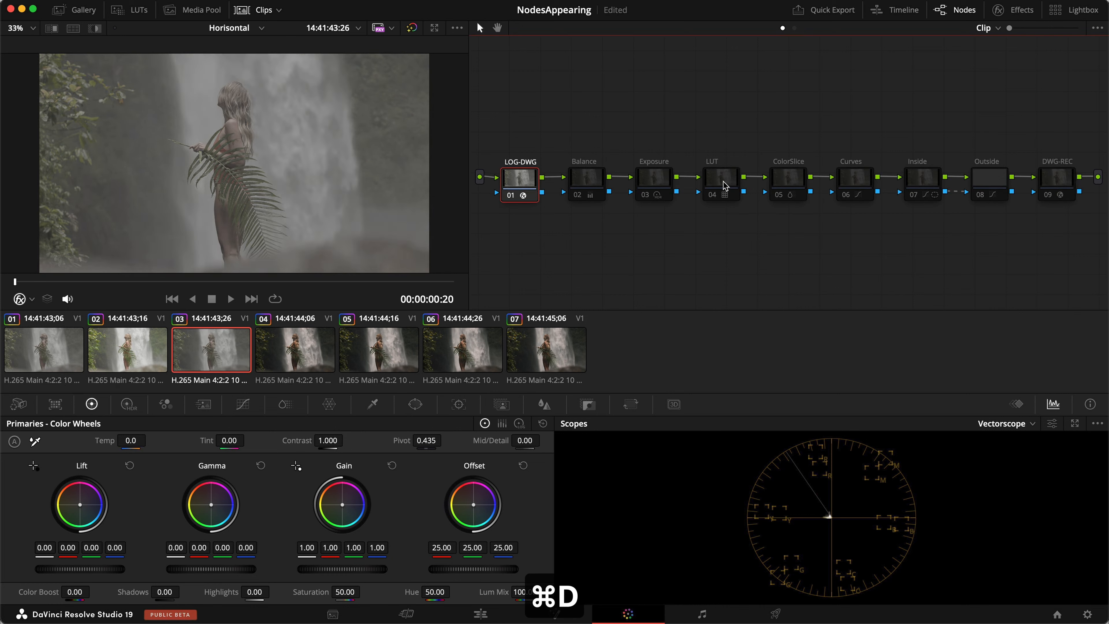
left_click(724, 182)
key("super+d")
left_click(1057, 179)
key("super+d")
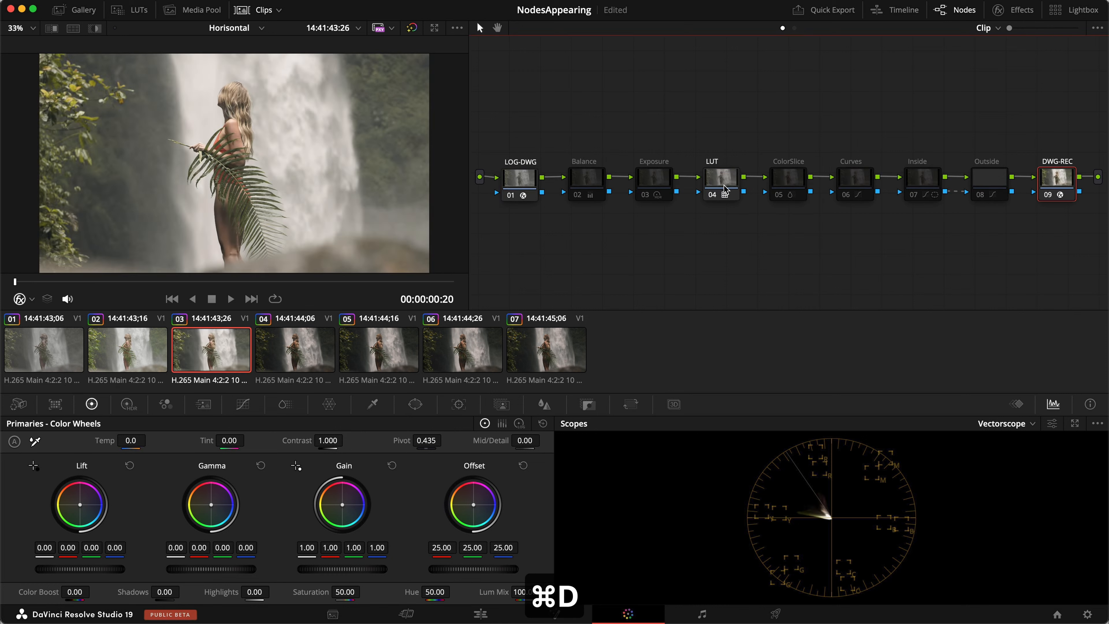
On clip 04, switch on the LUT, LOG-DWG and Exposure nodes.
left_click(314, 348)
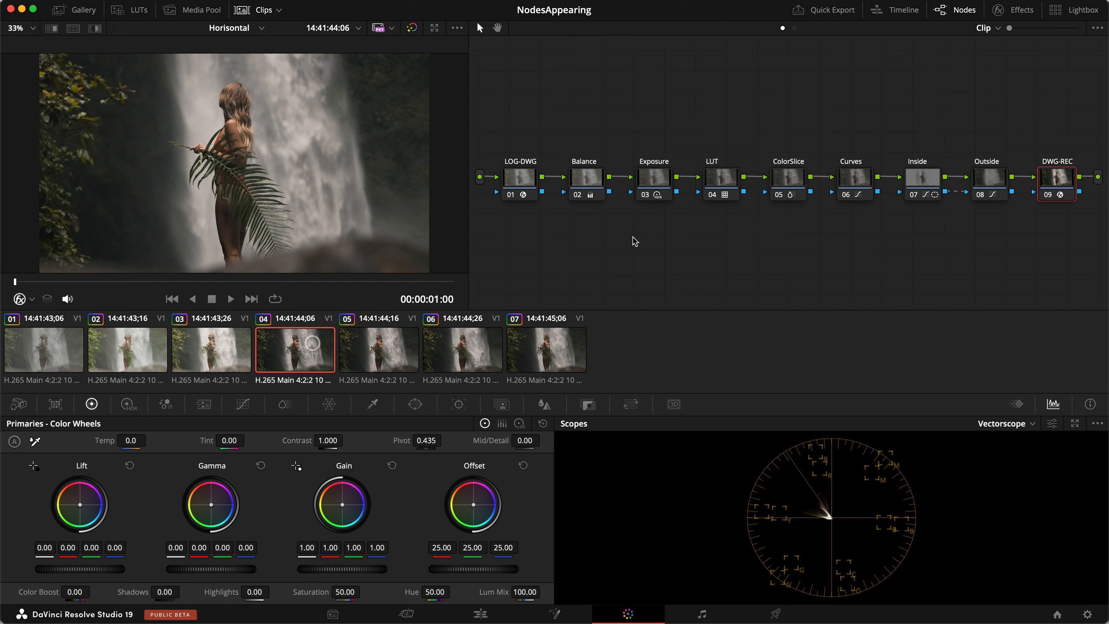
key("super+d")
left_click(525, 178)
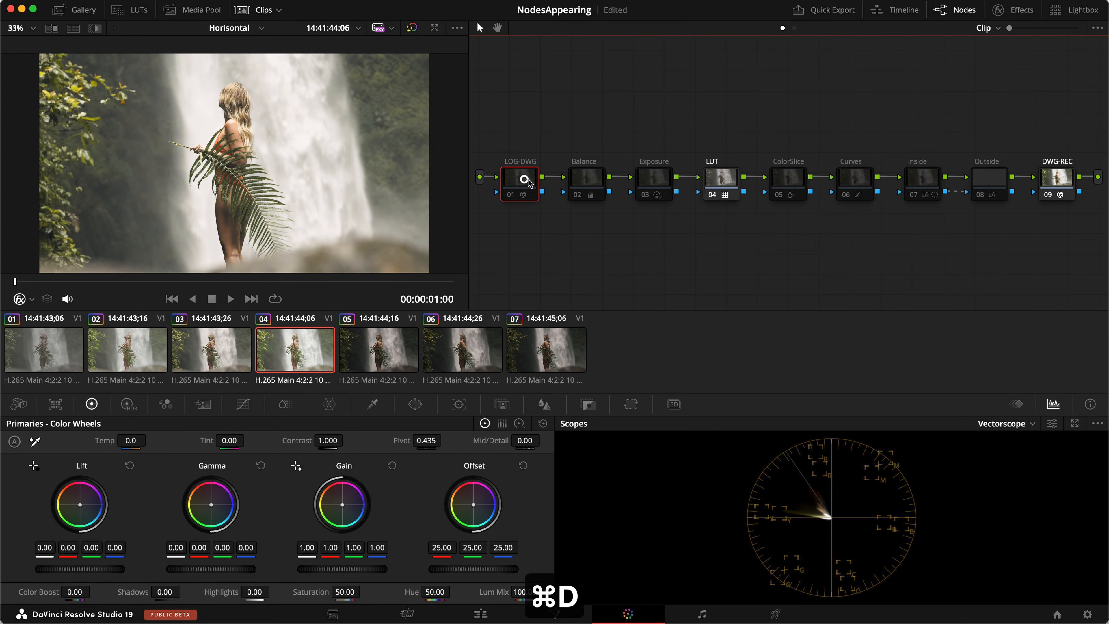
key("super+d")
left_click(654, 178)
key("super+d")
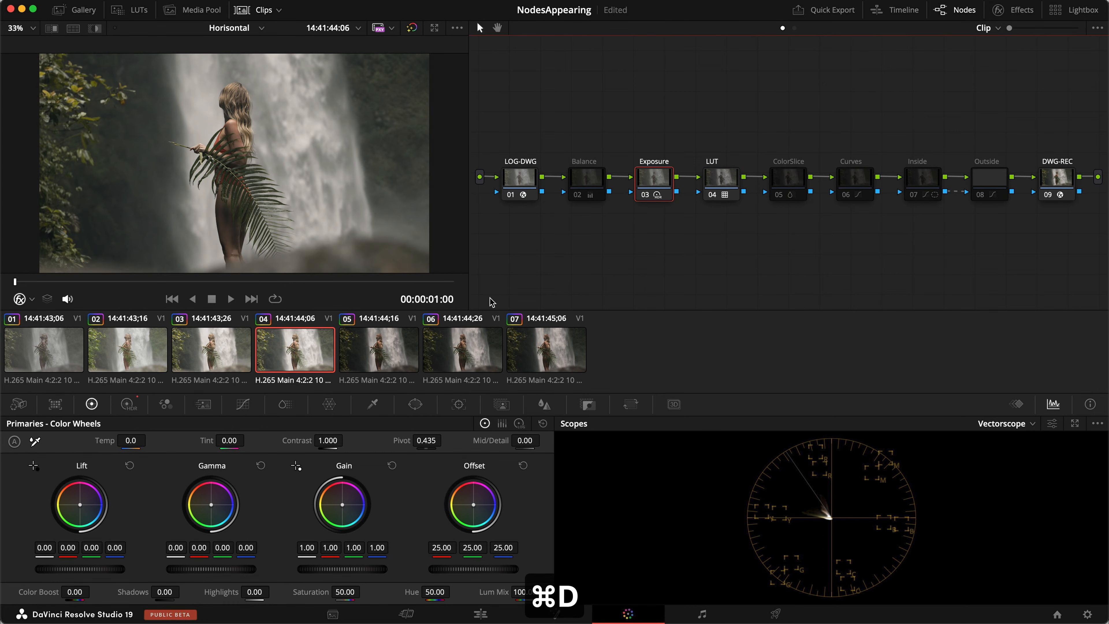
On clip 05, switch off the ColorSlice through Outside nodes, comparing against clips 03 and 04.
left_click(390, 355)
left_click_drag(998, 229, 773, 171)
key("super+d")
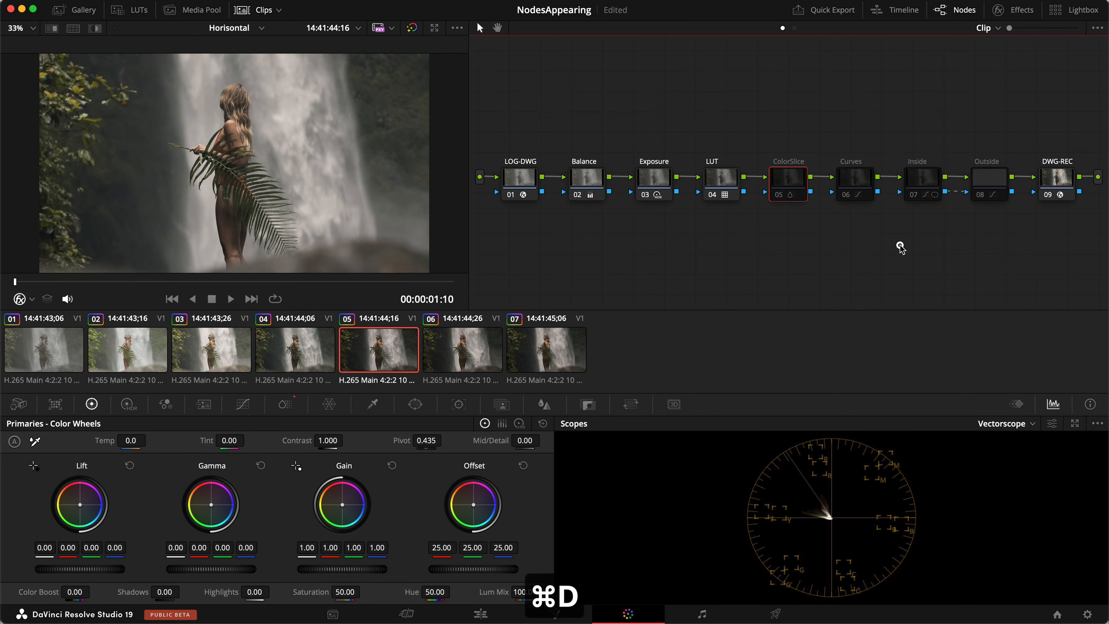
left_click(221, 352)
left_click(282, 352)
left_click(347, 346)
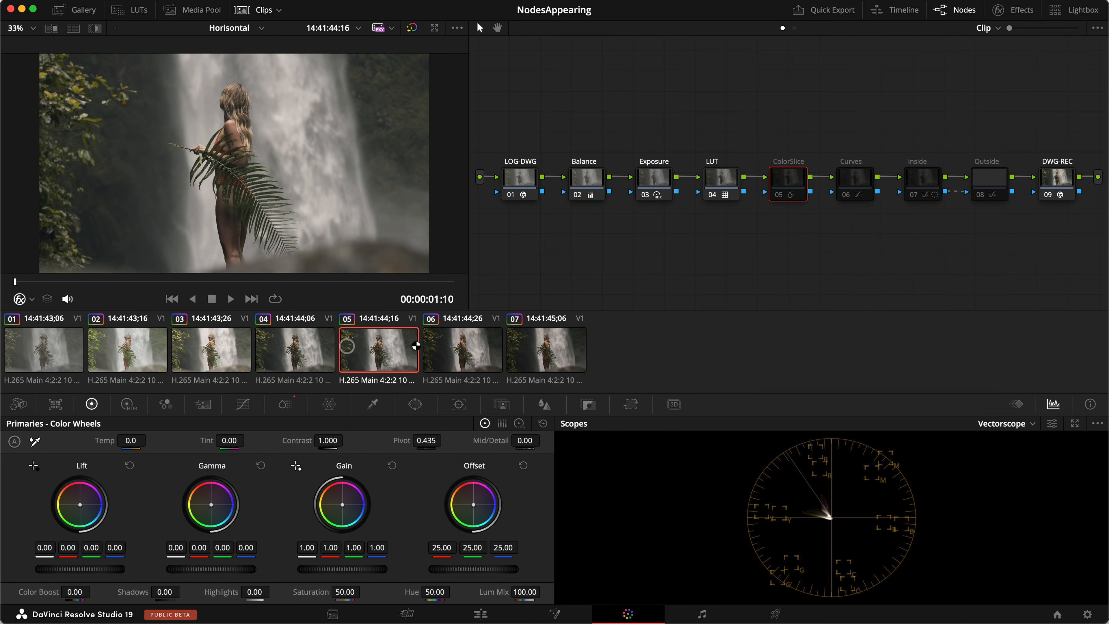
On clip 06, switch off the Inside and Outside nodes, leave clip 07 fully graded, and return to Edit.
left_click(458, 343)
left_click(925, 180)
key("super+d")
left_click(964, 230)
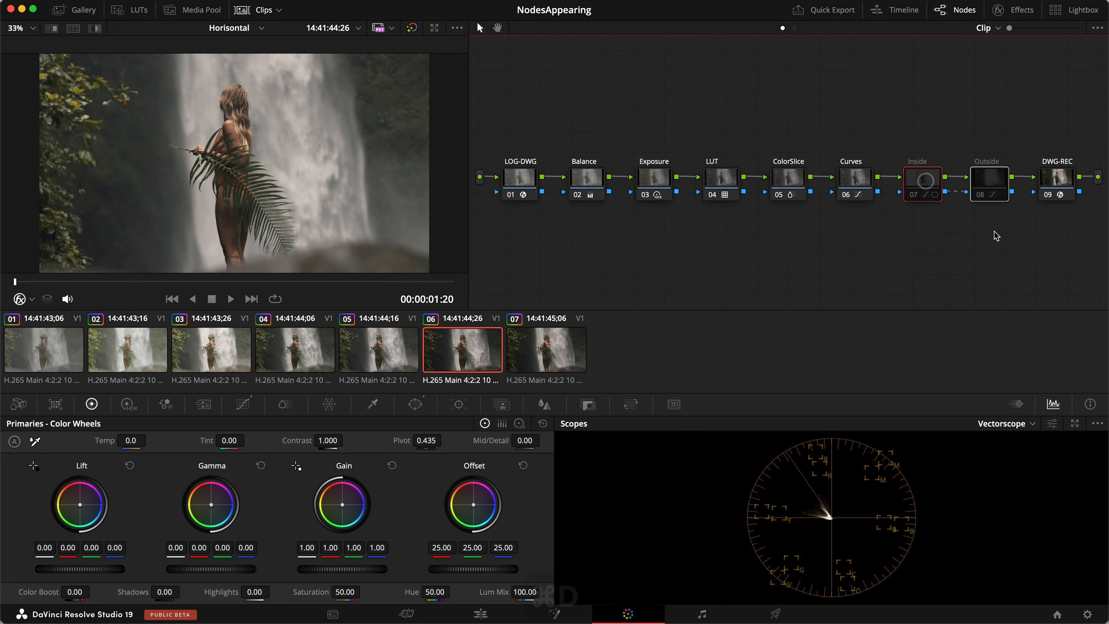
left_click(556, 353)
left_click(759, 258)
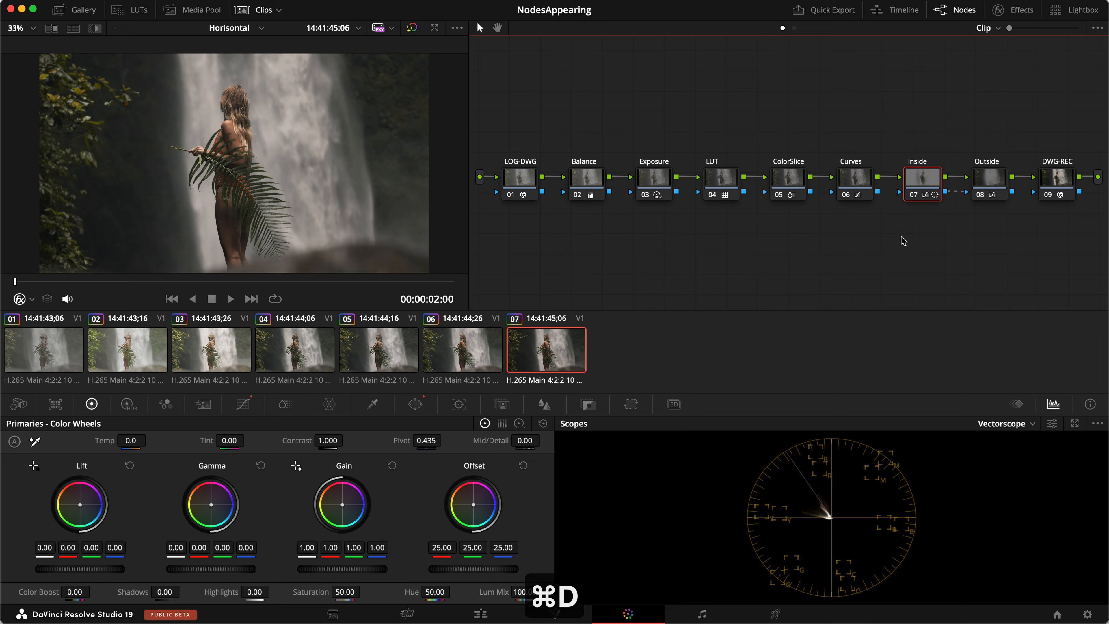
key("1")
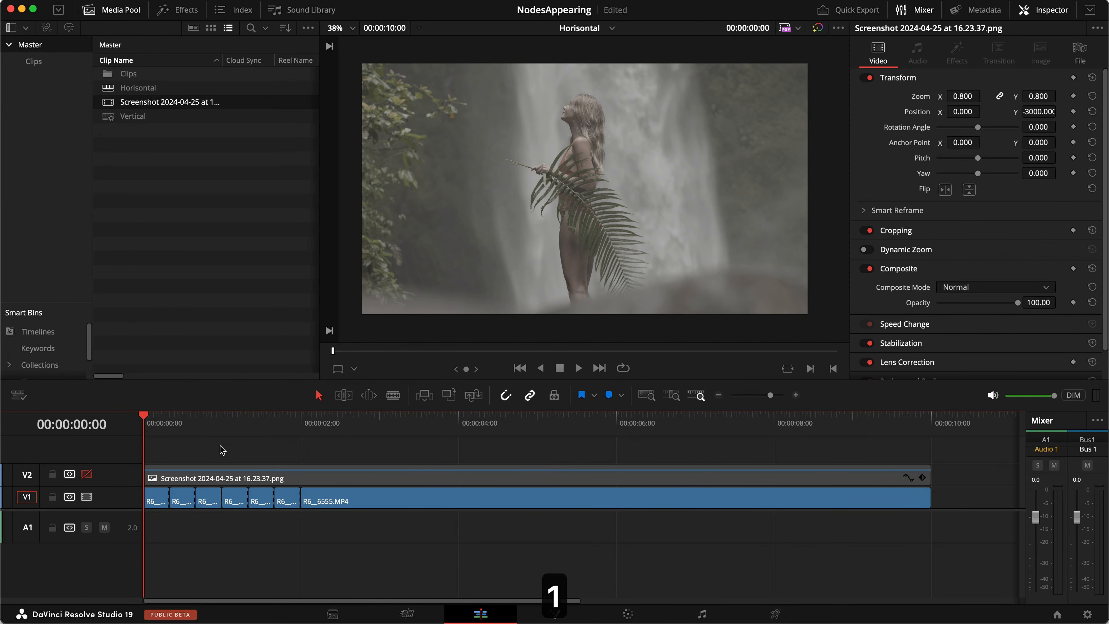
Play the stepped grade briefly, then re-enable the V2 screenshot track over the footage.
key("space")
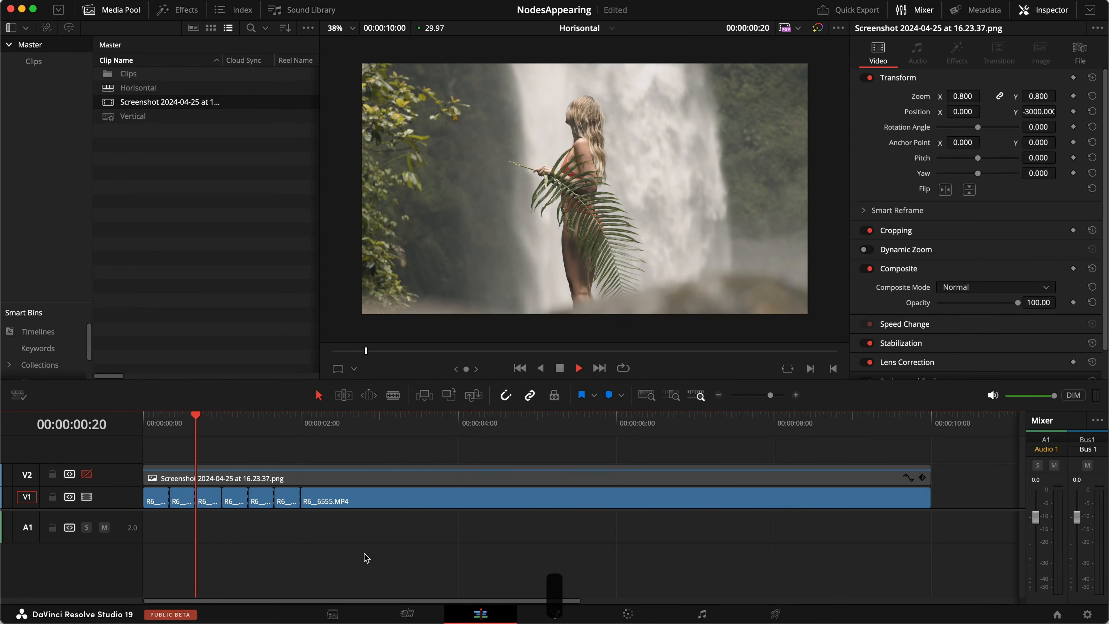
key("space")
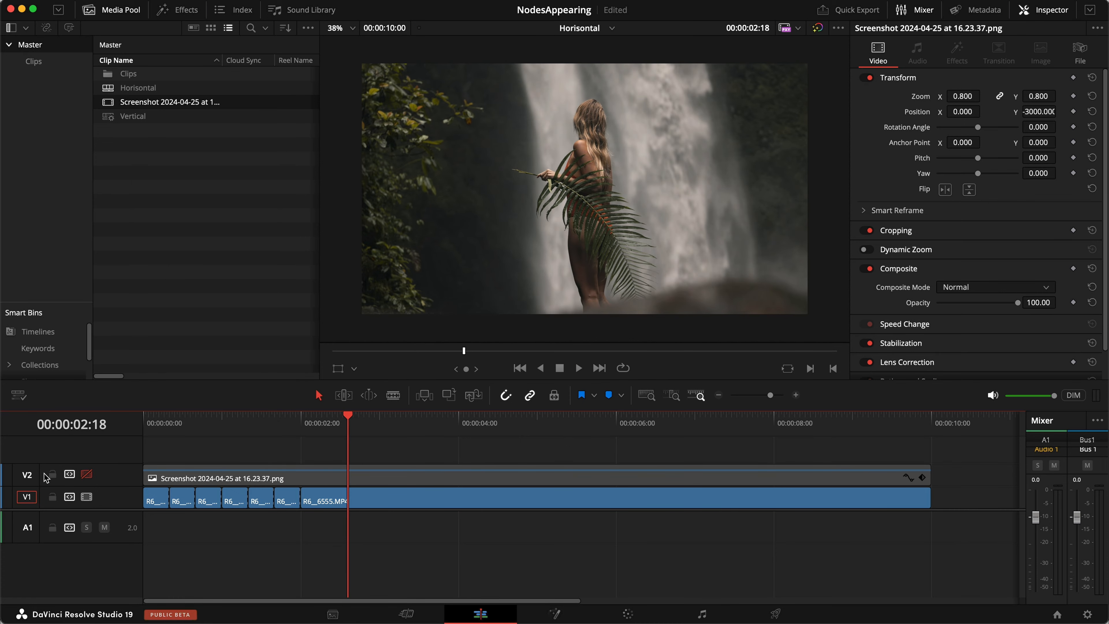
left_click(86, 474)
Split the V2 screenshot clip at 00:00:02:00, 01:20, 01:10, 01:00, 00:20 and 00:10.
left_click(302, 419)
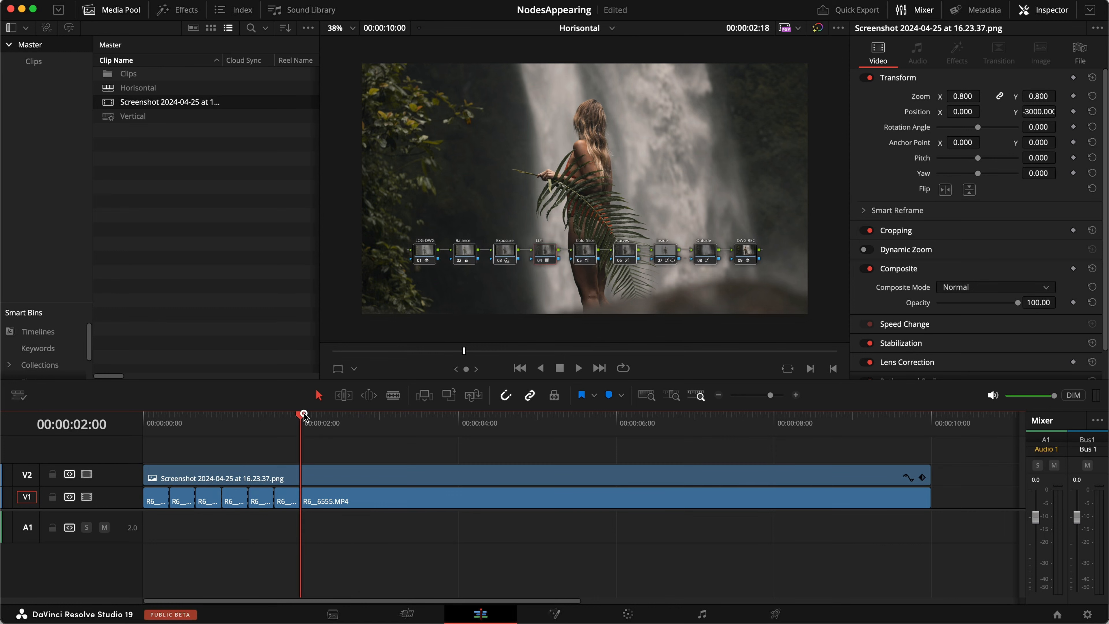
left_click(342, 475)
key("a")
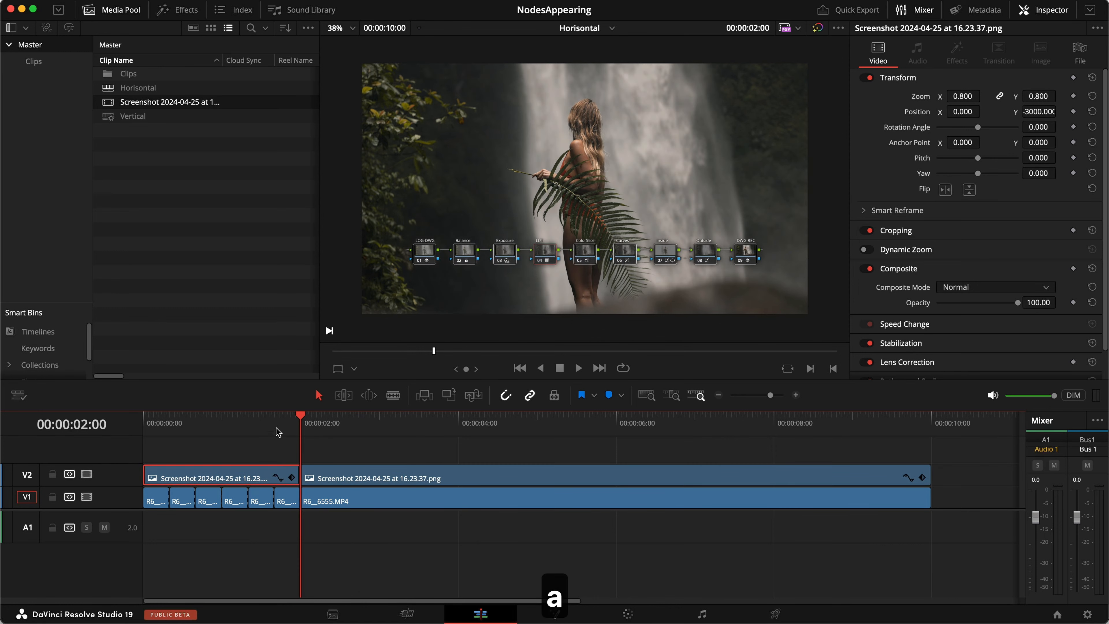
left_click(274, 421)
key("a")
left_click(248, 421)
key("a")
left_click(223, 422)
key("a")
left_click(197, 422)
key("a")
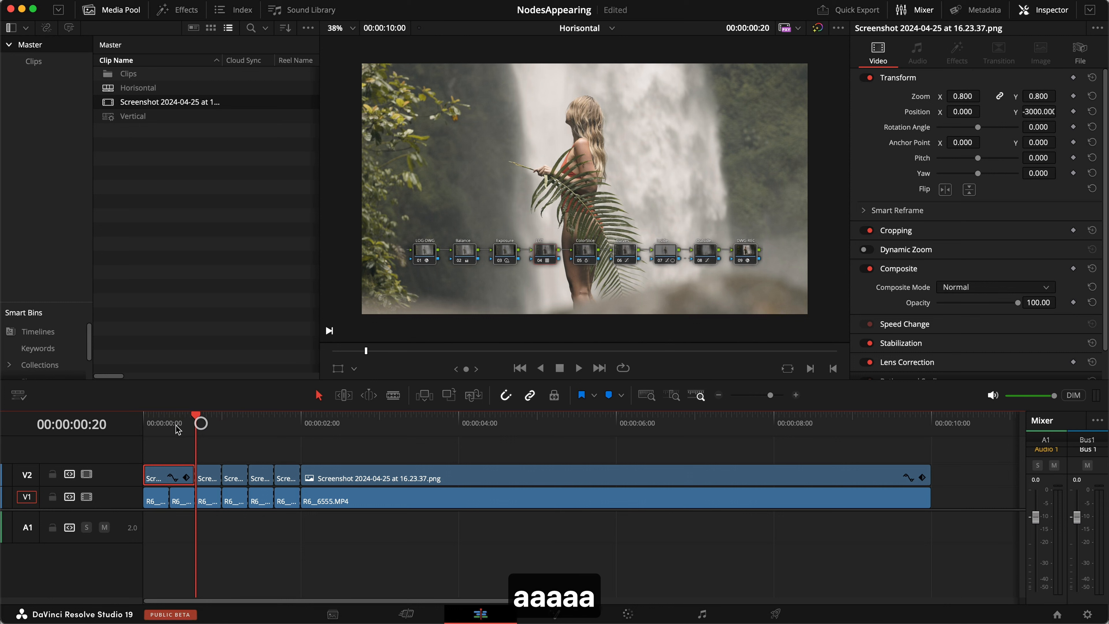
left_click(171, 422)
key("a")
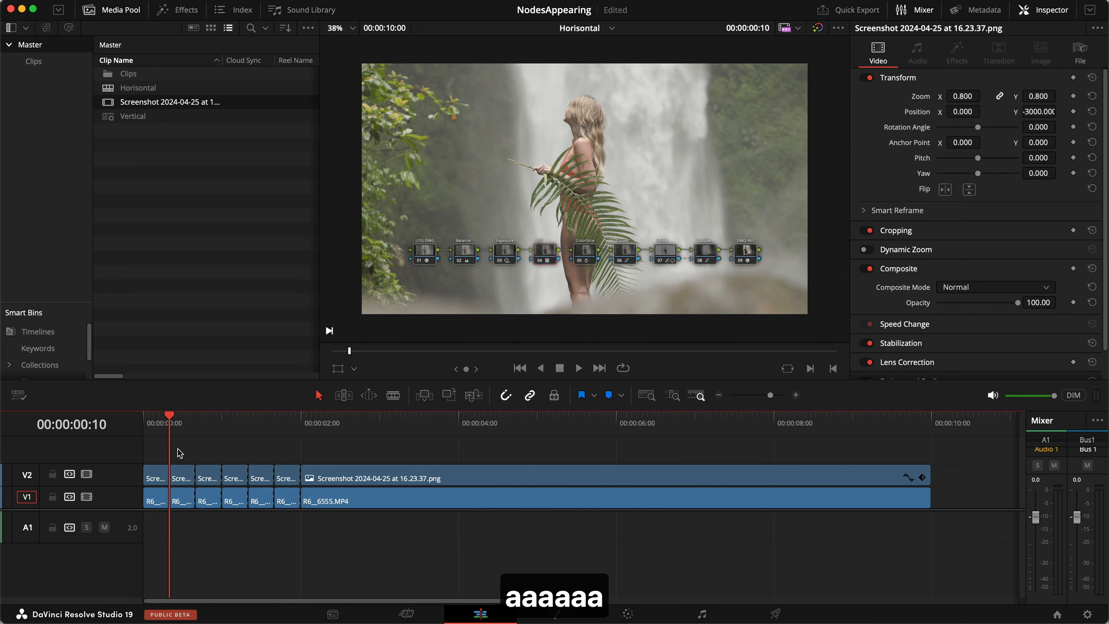
Delete the first short screenshot piece at the start of the timeline.
left_click(154, 421)
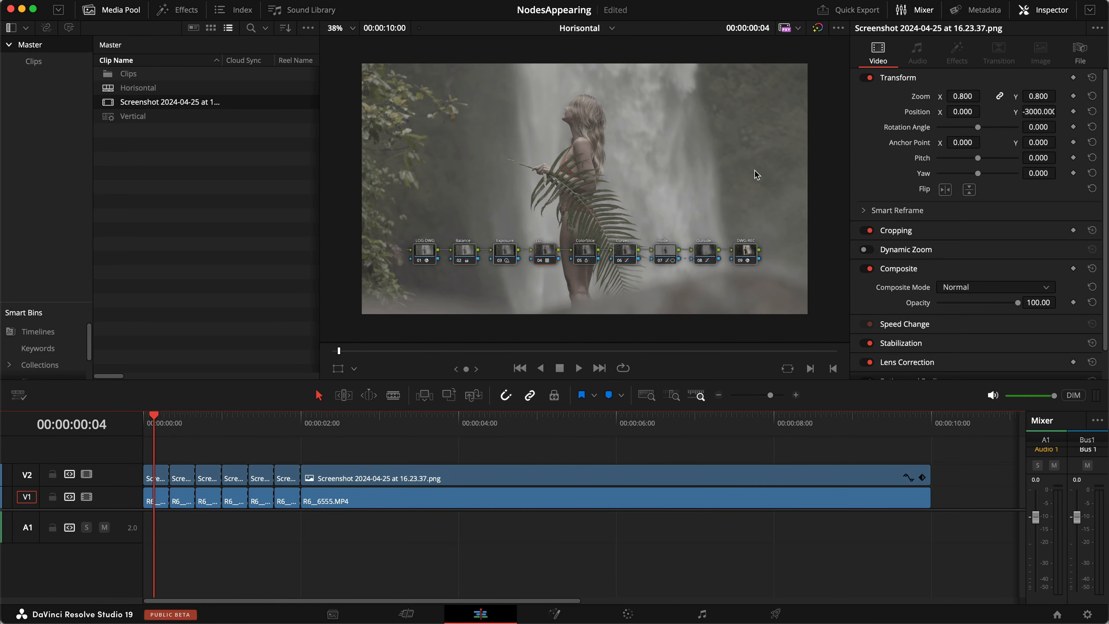
left_click(156, 474)
key("BackSpace")
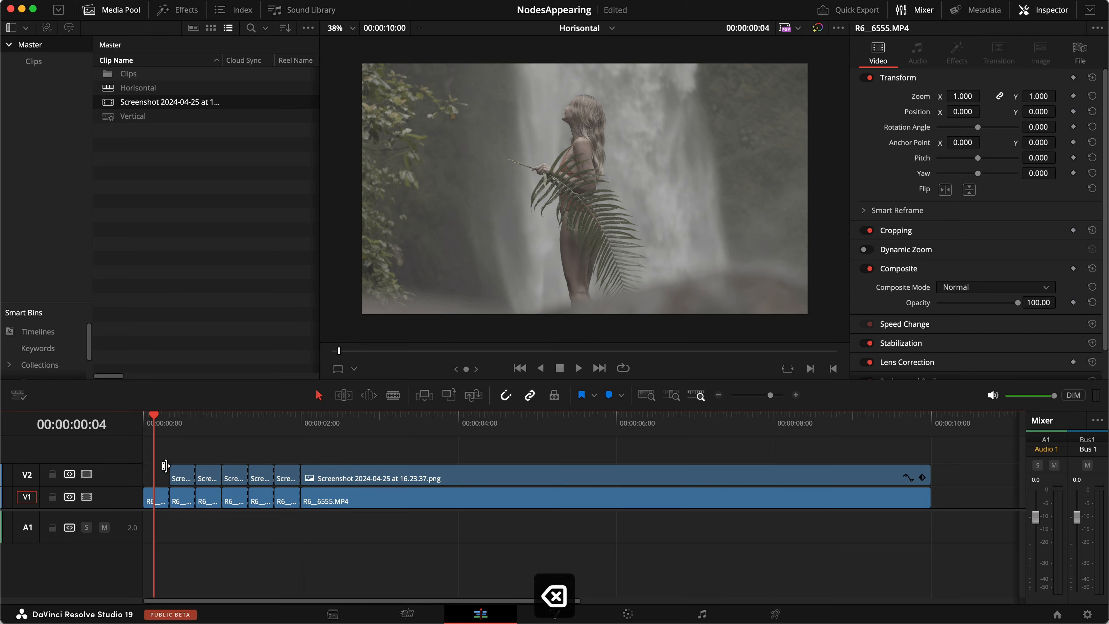
key("2")
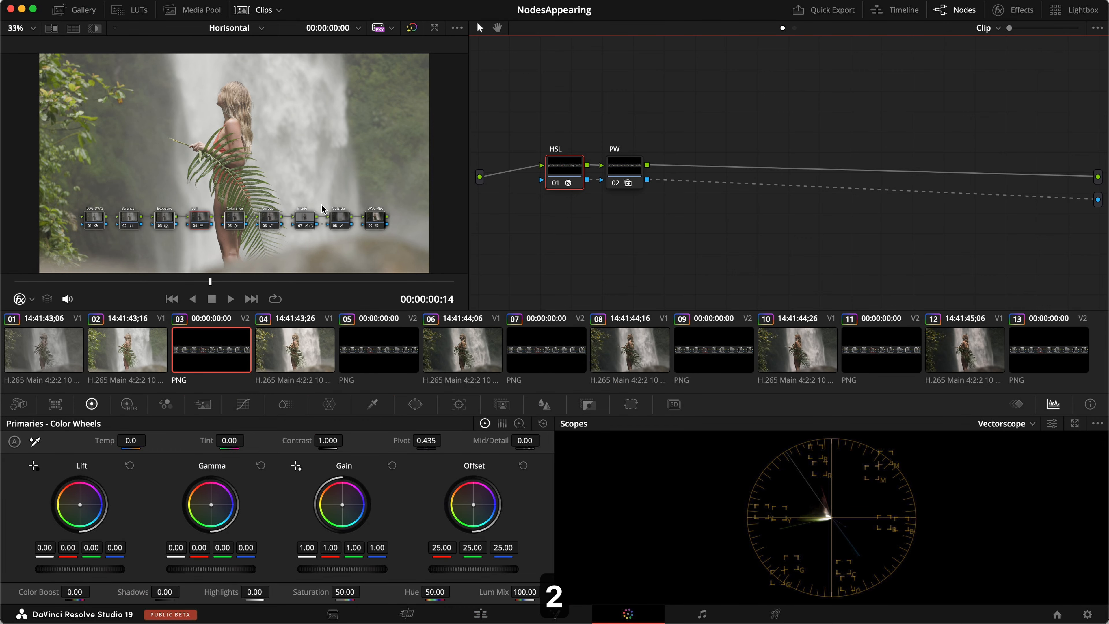
Add a rectangle window to clip 03's PW node around LOG-DWG, adjusting its edge softness.
scroll(318, 209, "up", 2)
scroll(313, 209, "down", 3)
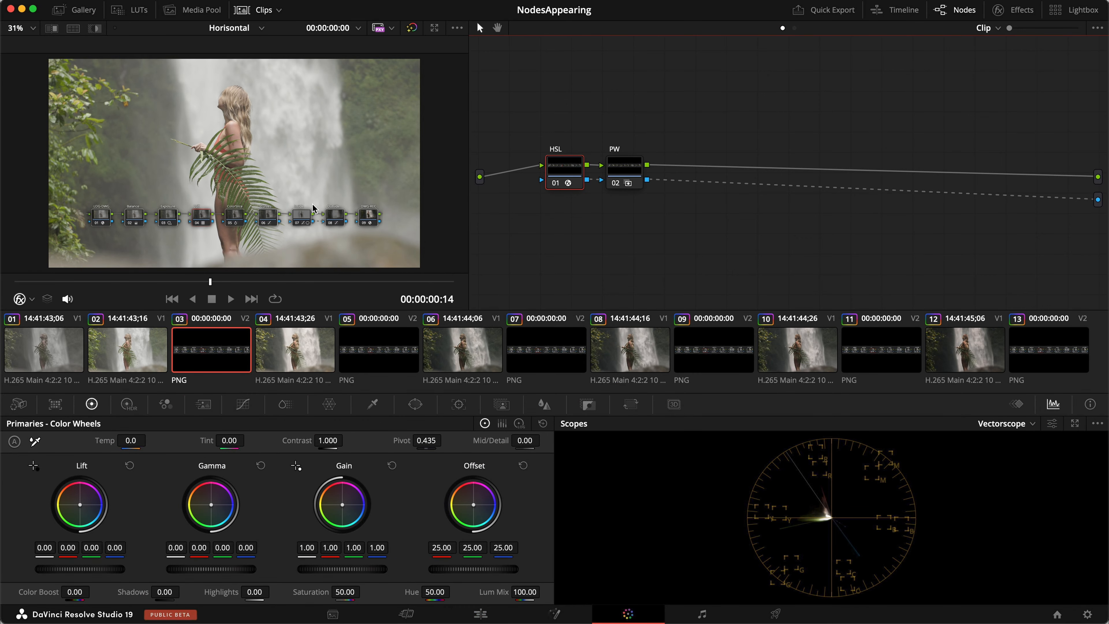
left_click(625, 170)
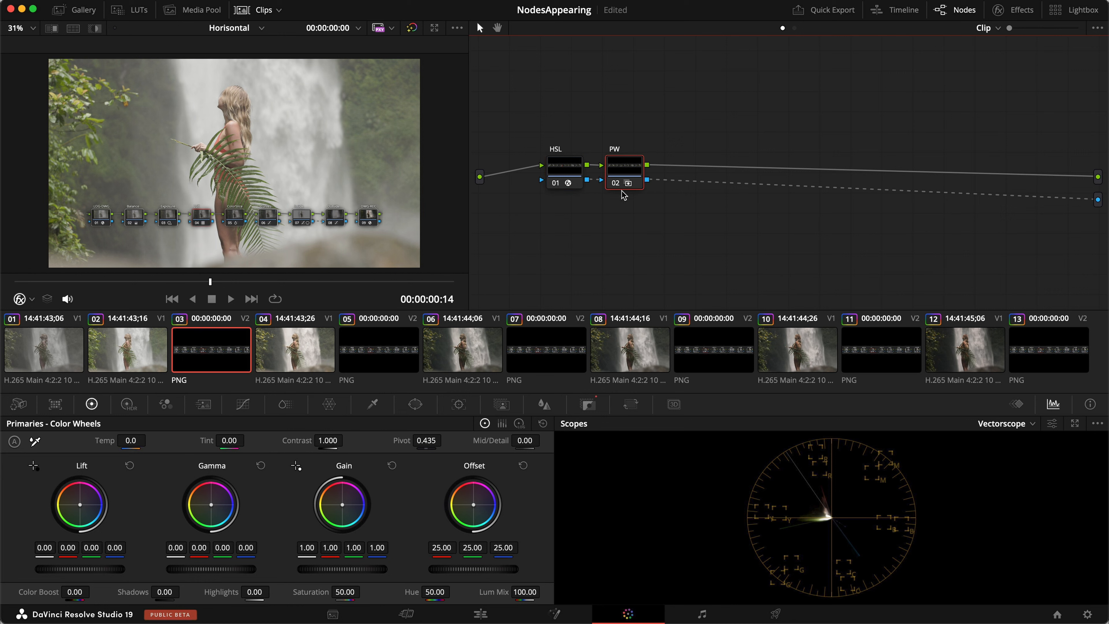
left_click(416, 404)
left_click(27, 469)
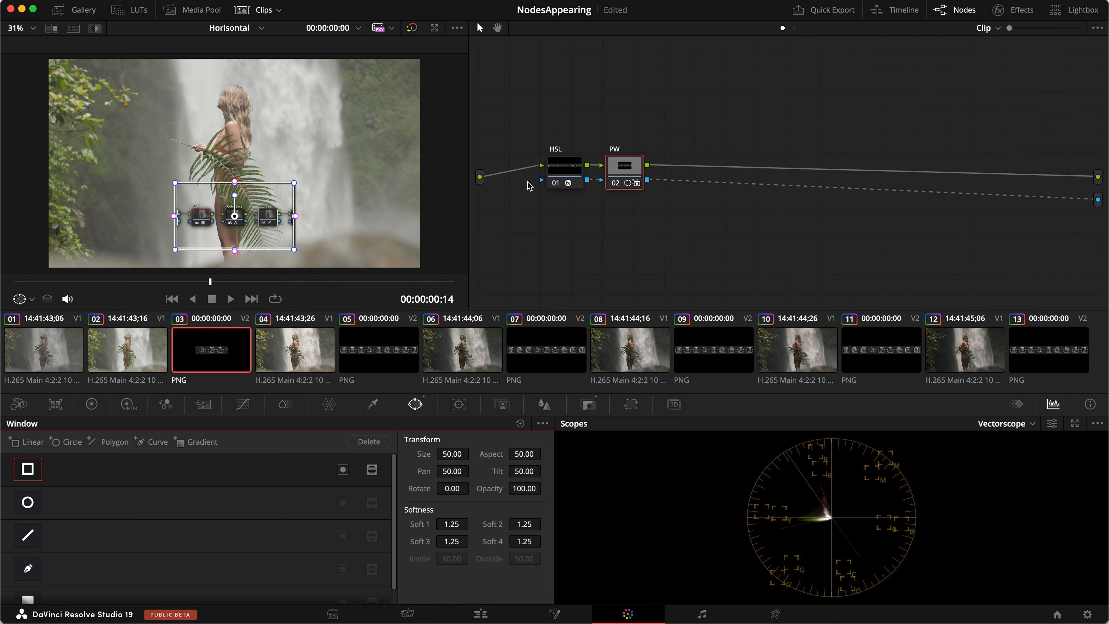
left_click_drag(297, 222, 294, 220)
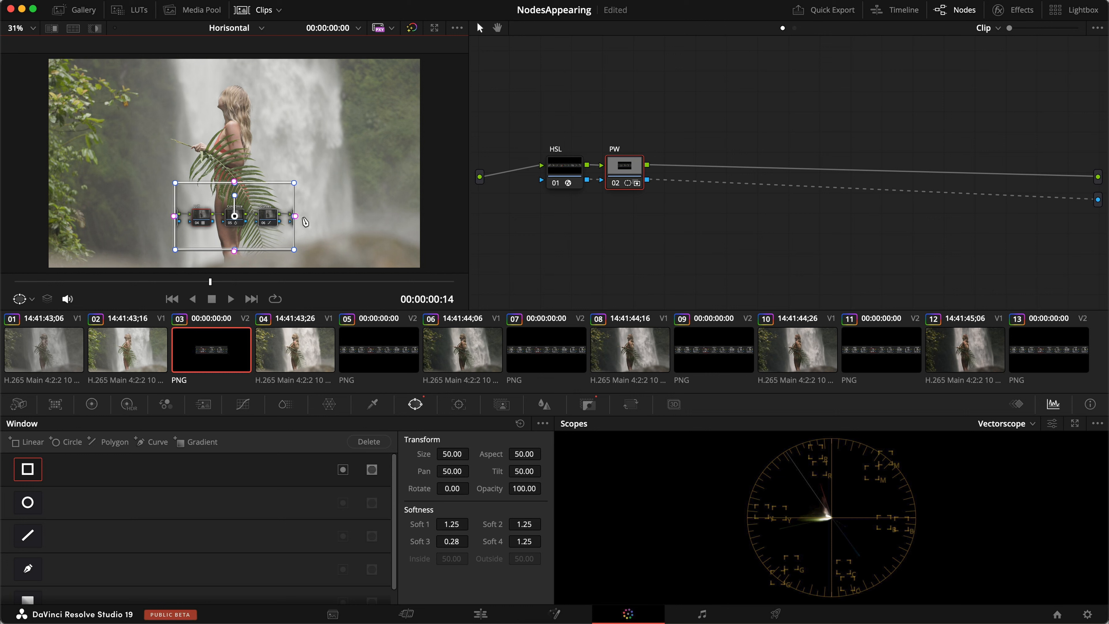
left_click_drag(296, 221, 106, 225)
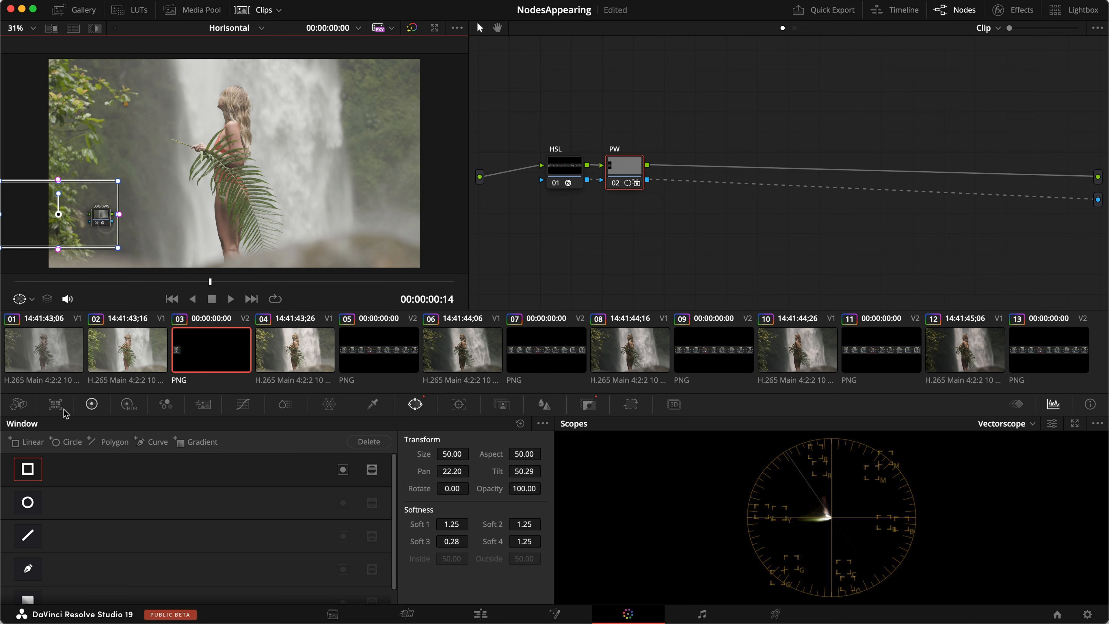
Add a second rectangle window around DWG-REC, then preview the masked piece on the Edit page.
left_click(17, 441)
left_click_drag(176, 220, 374, 223)
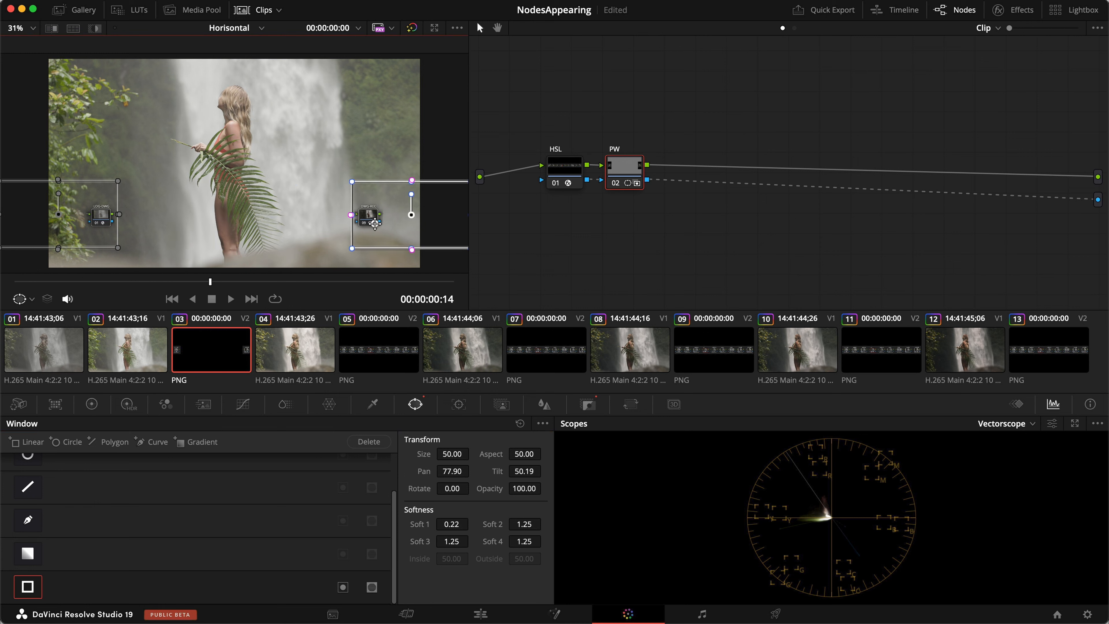
left_click(455, 611)
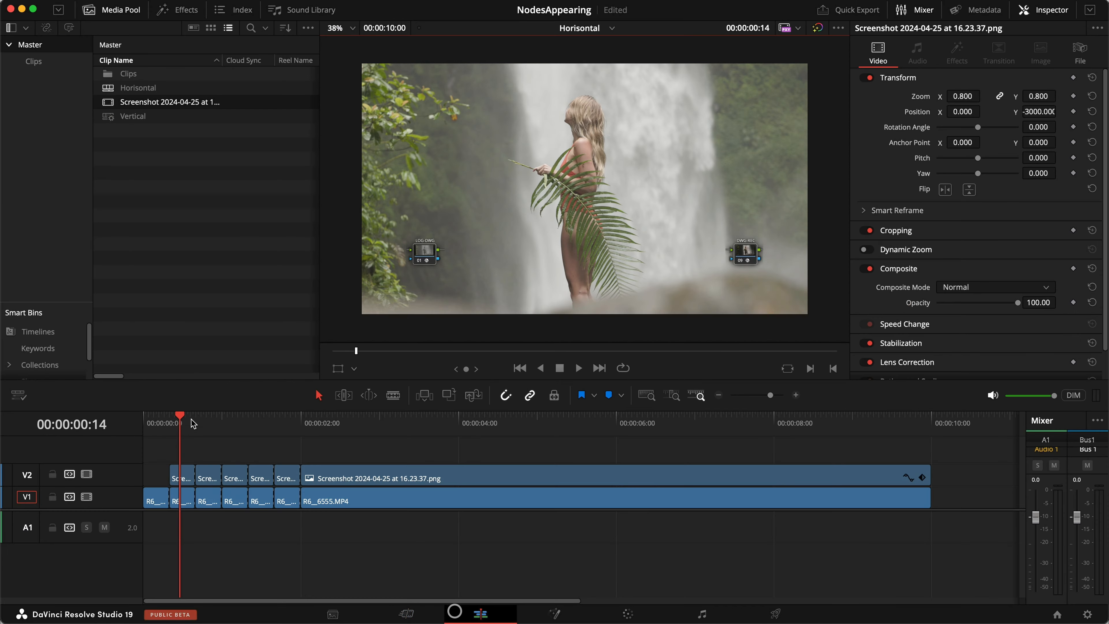
left_click_drag(189, 425, 108, 429)
key("space")
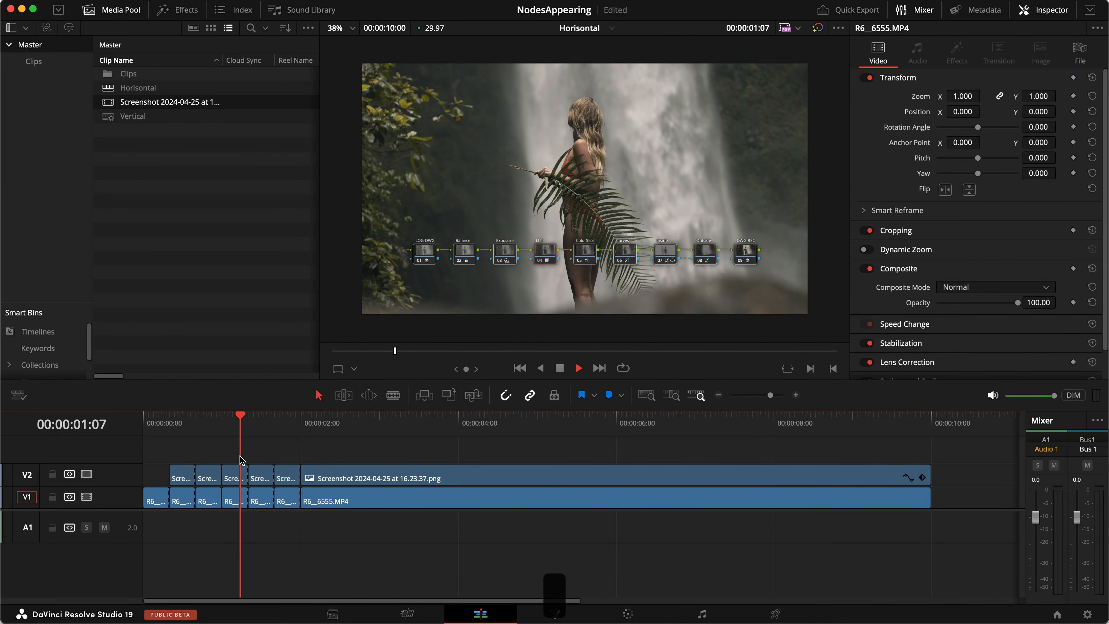
left_click(211, 426)
key("shift+6")
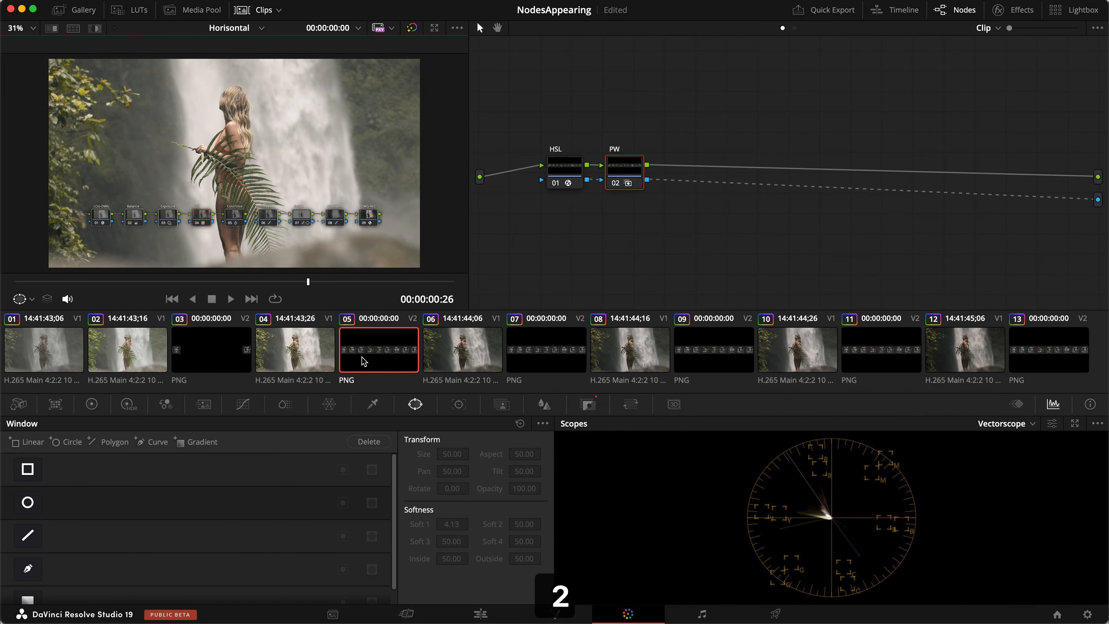
left_click(221, 352)
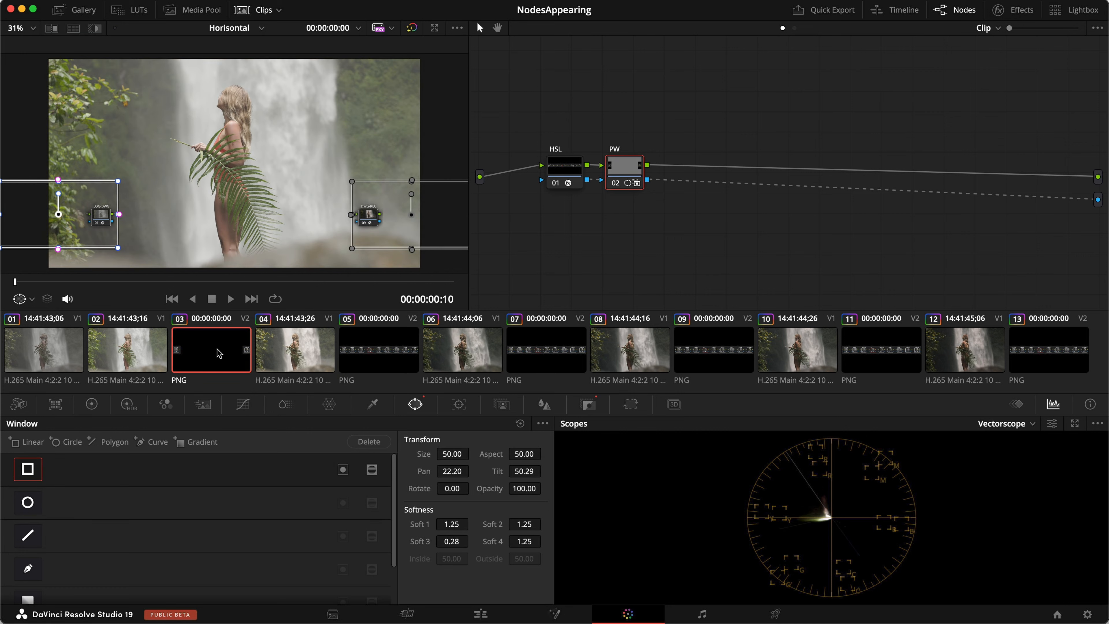
Paste clip 03's windowed grade onto screenshot clip 05, add a linear window with sharper left edge, and save.
key("super+c")
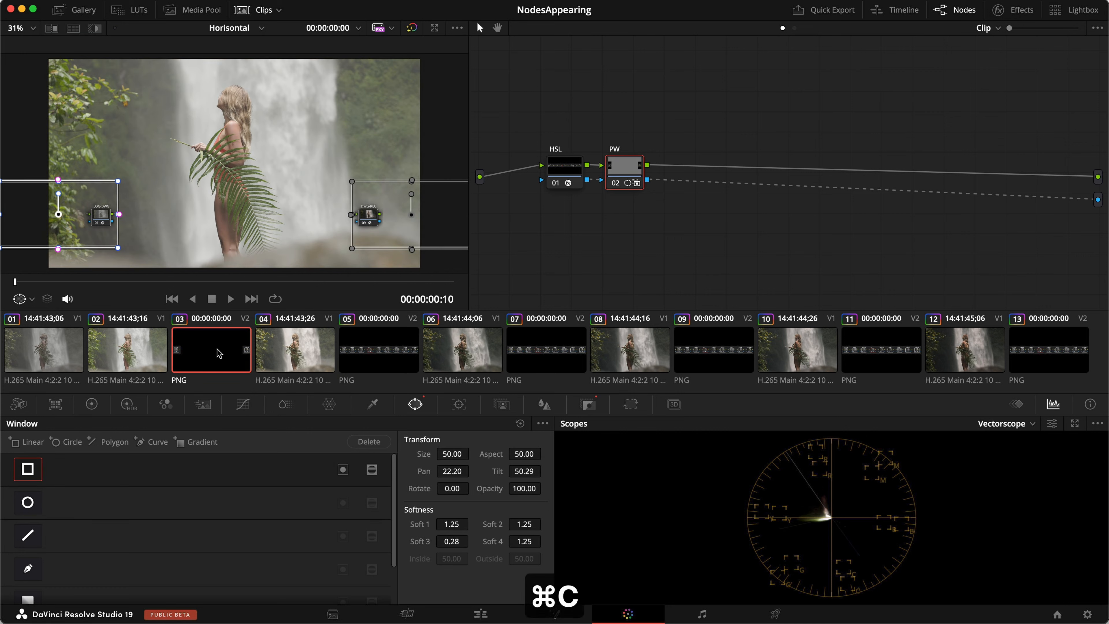
left_click(376, 359)
key("super+v")
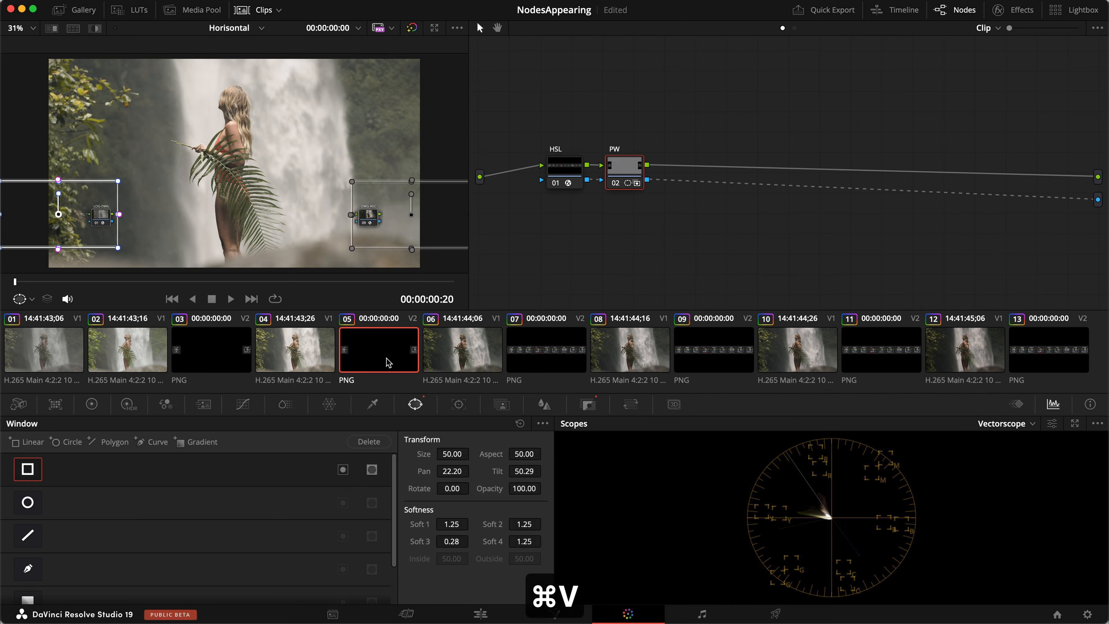
left_click(628, 171)
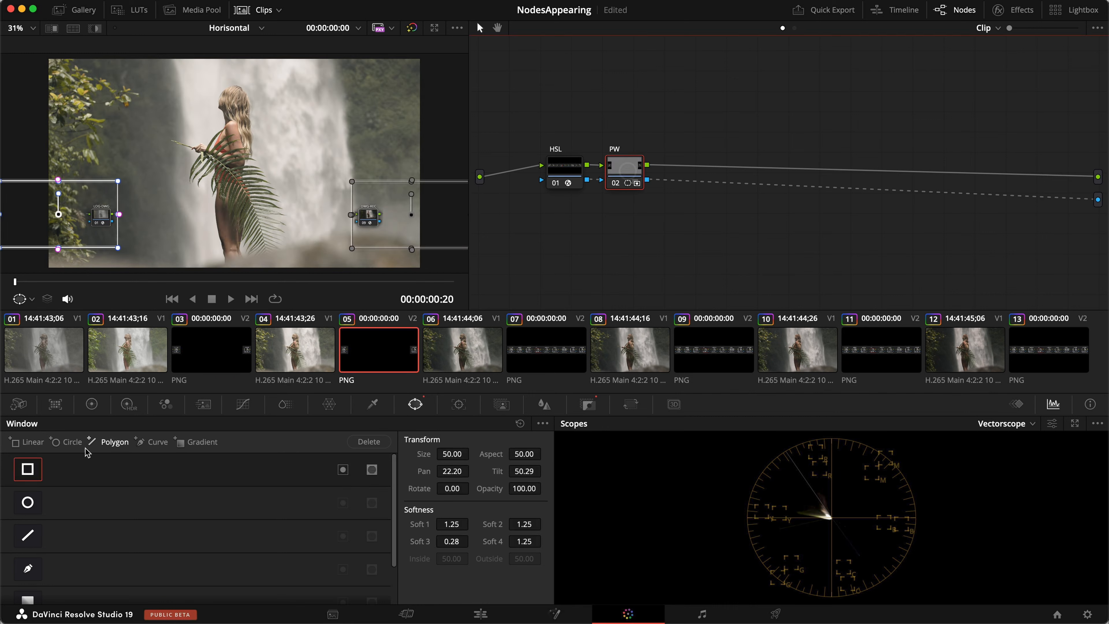
left_click(26, 443)
left_click_drag(173, 216, 219, 213)
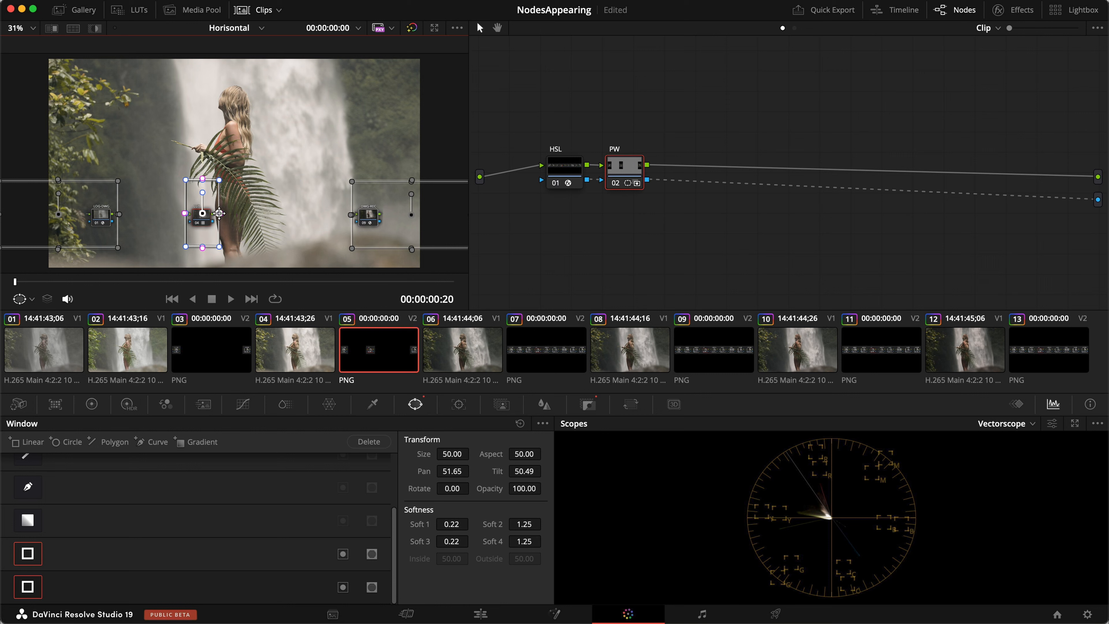
key("super+s")
Paste the grade onto clips 07 and 09, widening the window leftward each time and saving.
key("super+c")
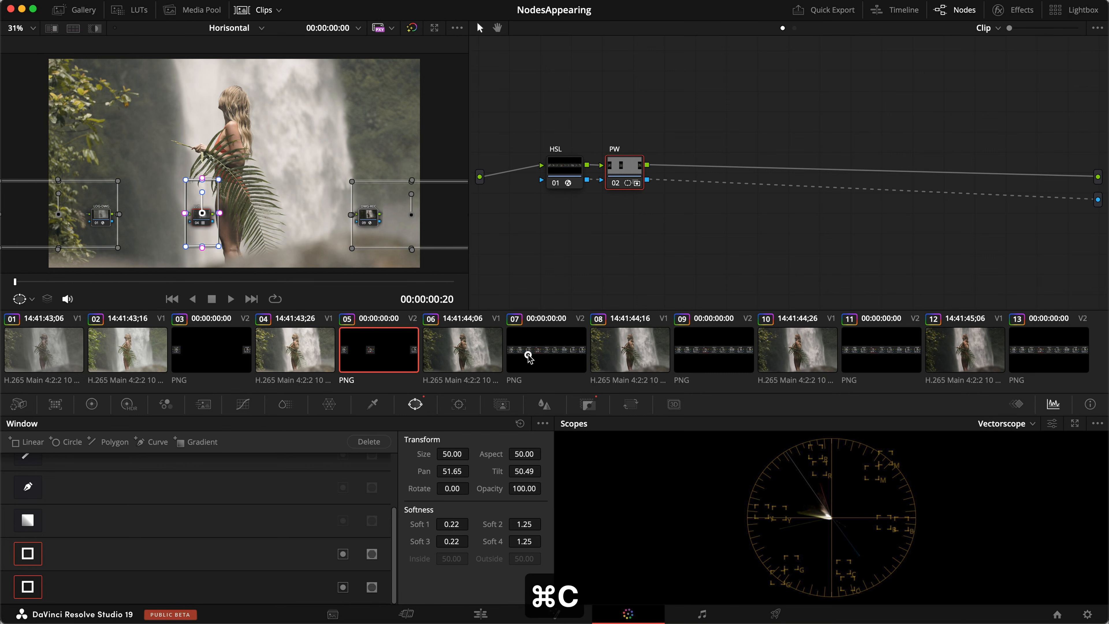
left_click(528, 356)
key("super+v")
left_click_drag(185, 213, 146, 214)
key("super+s")
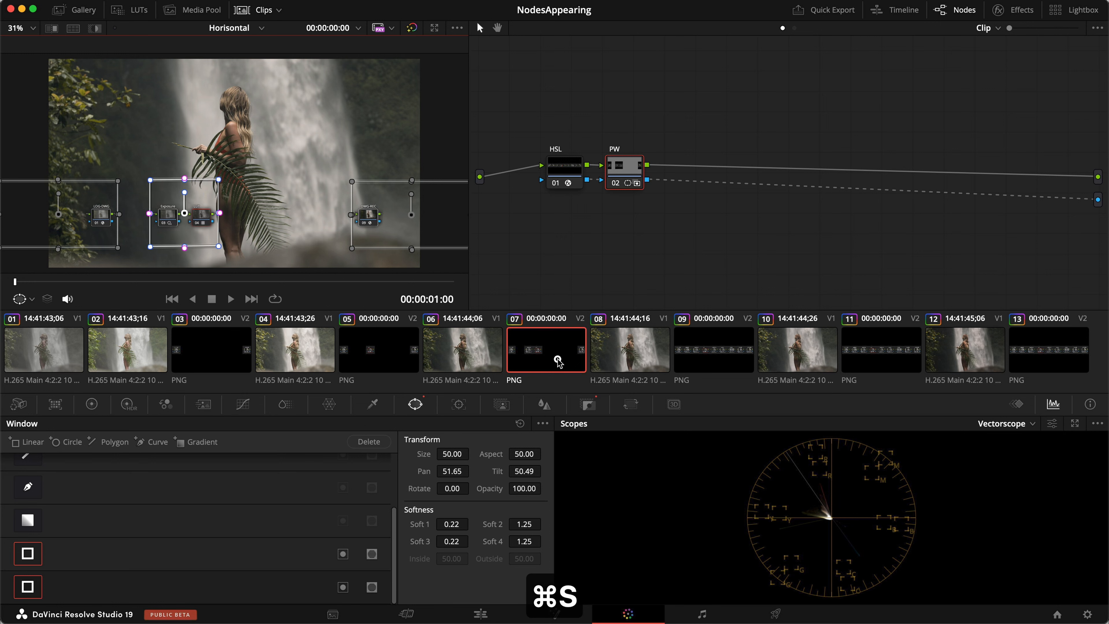
key("super+c")
left_click(716, 357)
key("super+v")
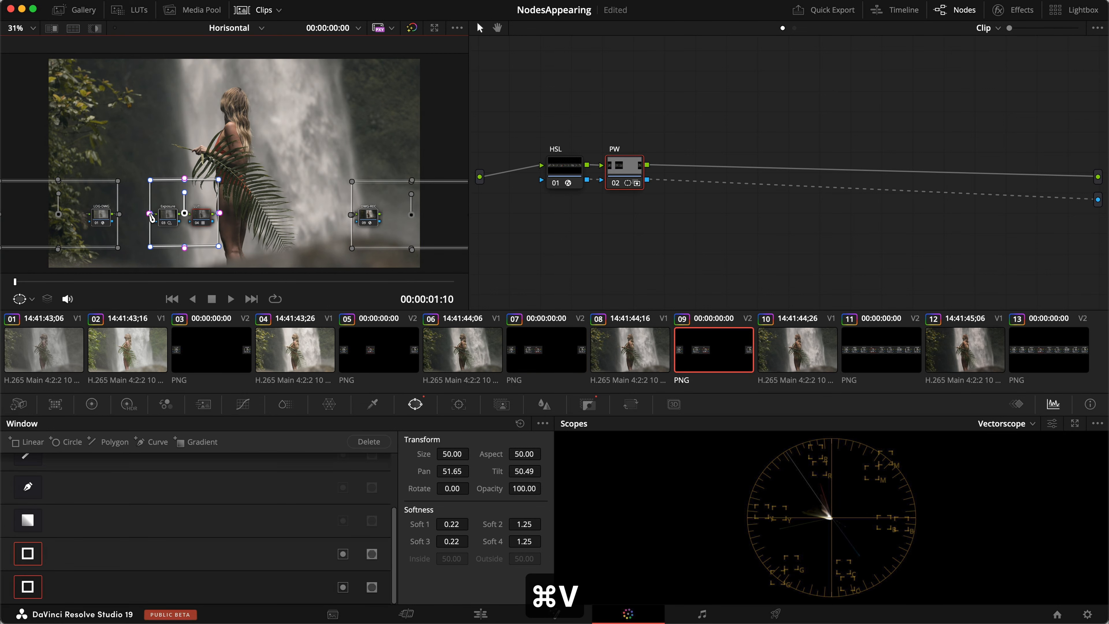
left_click_drag(150, 213, 111, 213)
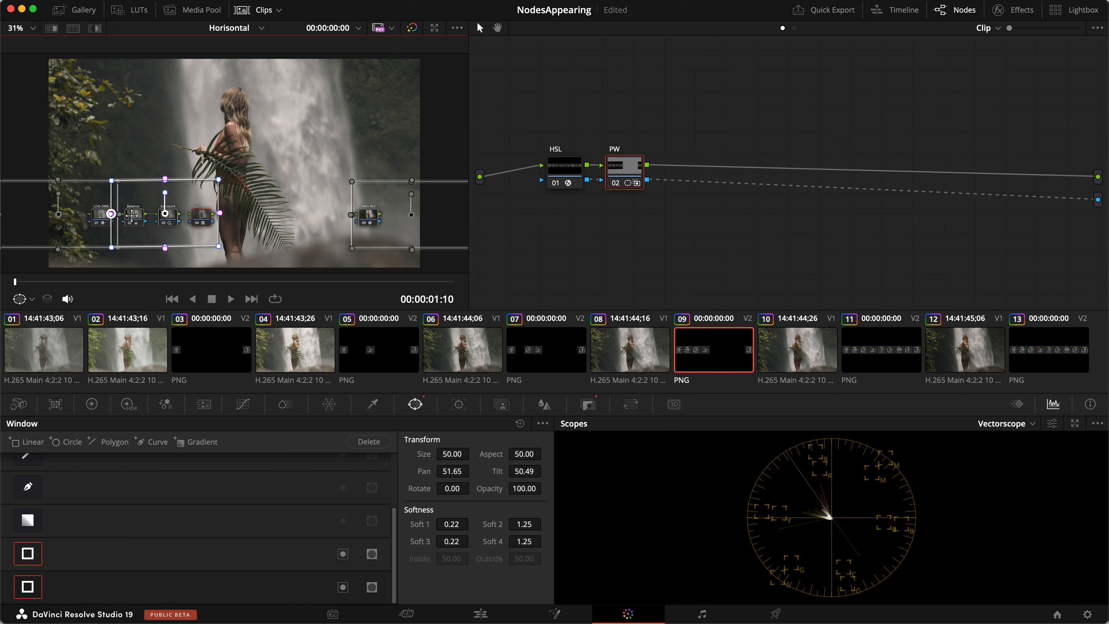
key("super+s")
Paste the grade onto clips 11 and 13, widening the window right to reveal ColorSlice, Curves and the last nodes; save.
key("super+c")
left_click(881, 349)
key("super+v")
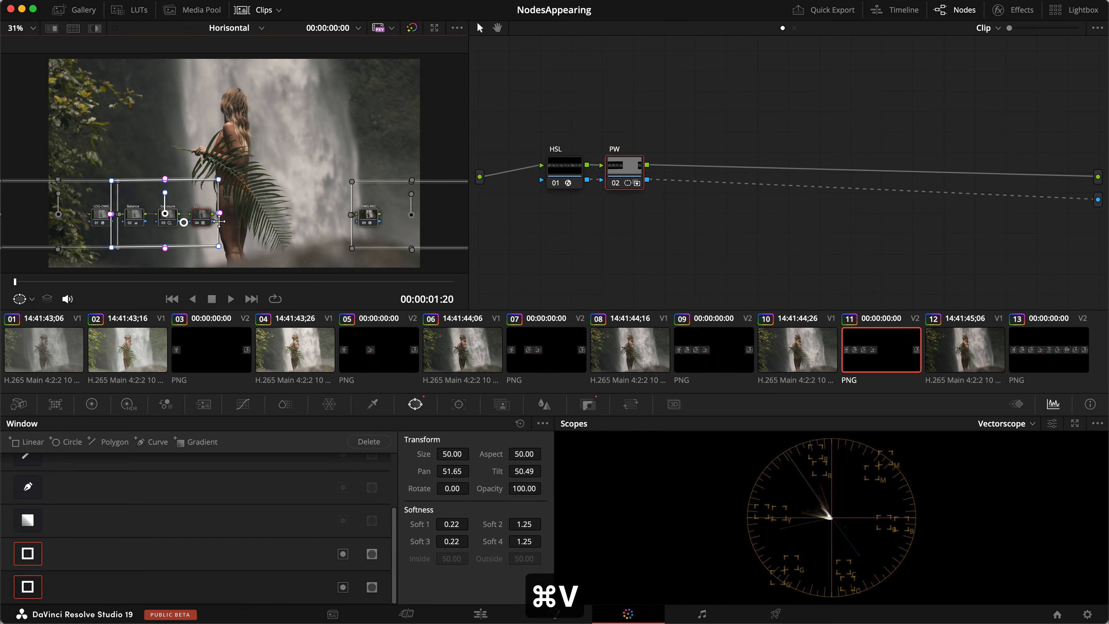
left_click_drag(218, 212, 286, 214)
key("super+s")
left_click(965, 350)
key("super+c")
left_click(1048, 350)
key("super+v")
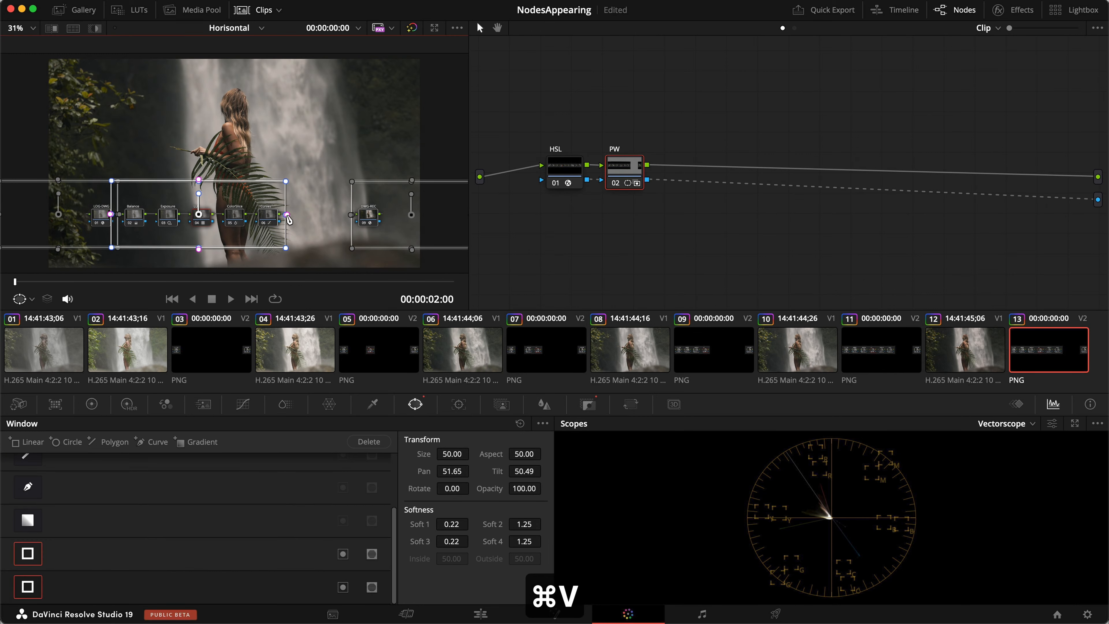
left_click_drag(285, 215, 288, 215)
left_click_drag(353, 213, 361, 214)
key("super+s")
Play the timeline from the start on the Edit page, save with Cmd+S, and open the Effects library.
left_click(484, 610)
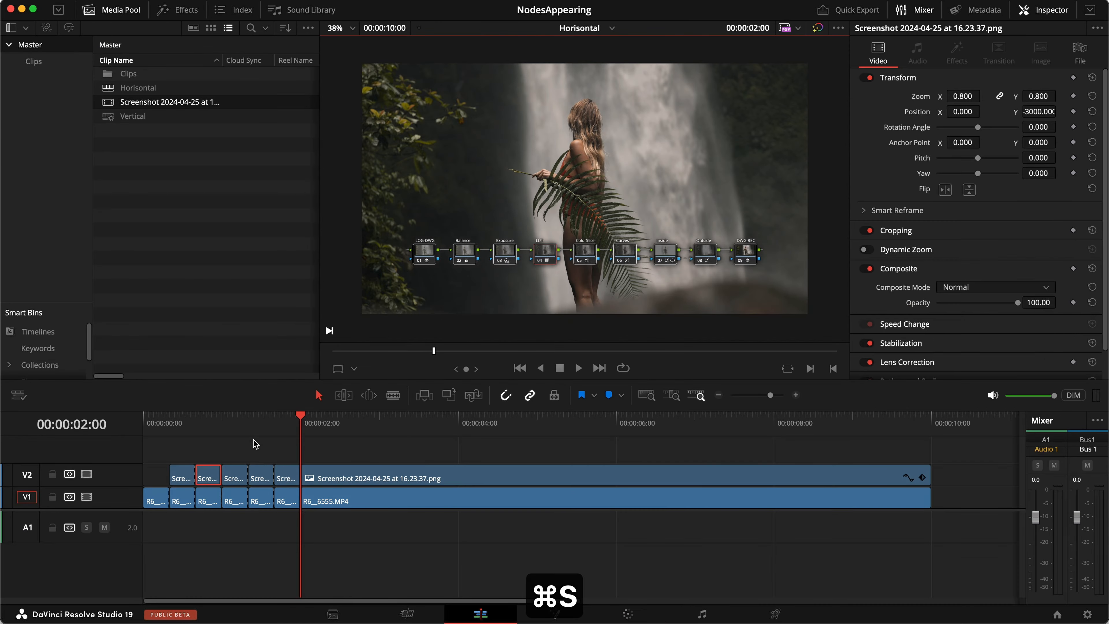
key("Home")
key("space")
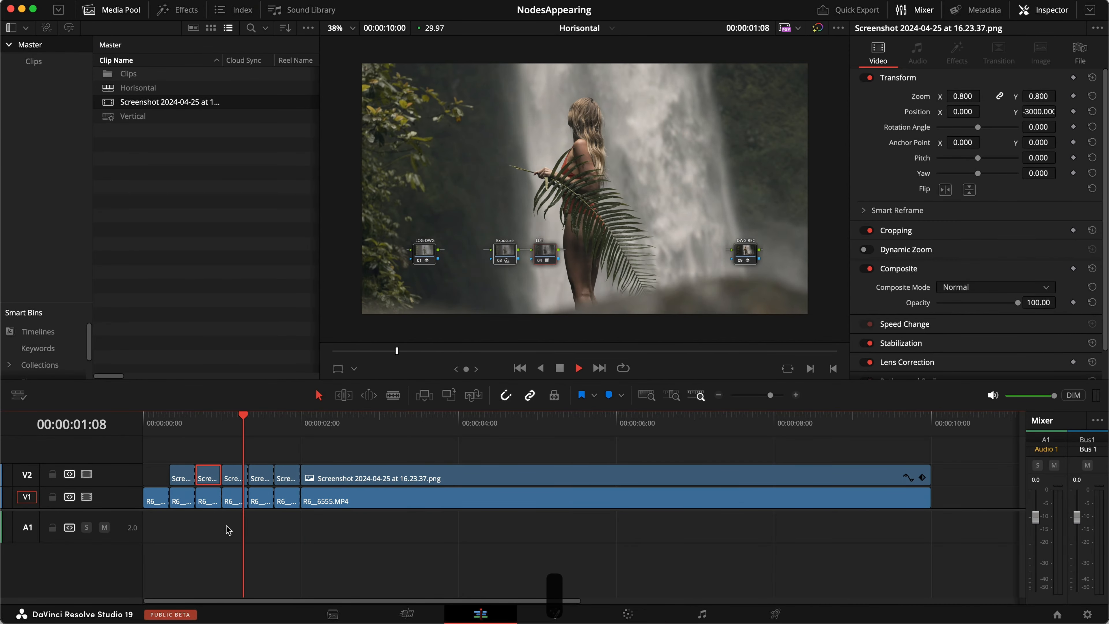
key("space")
key("super+s")
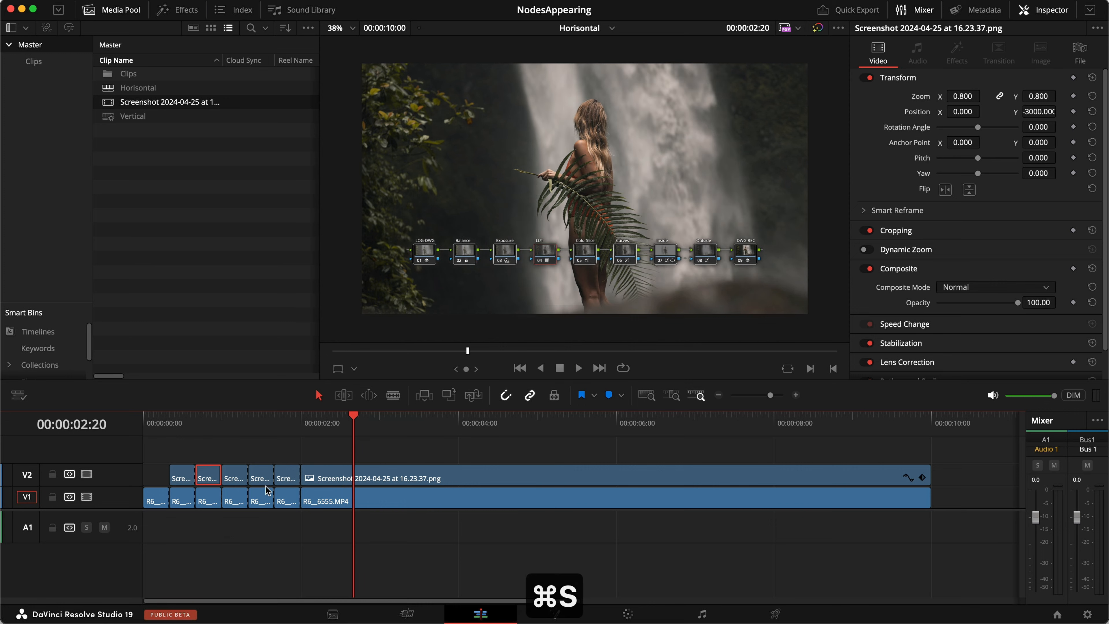
left_click(277, 460)
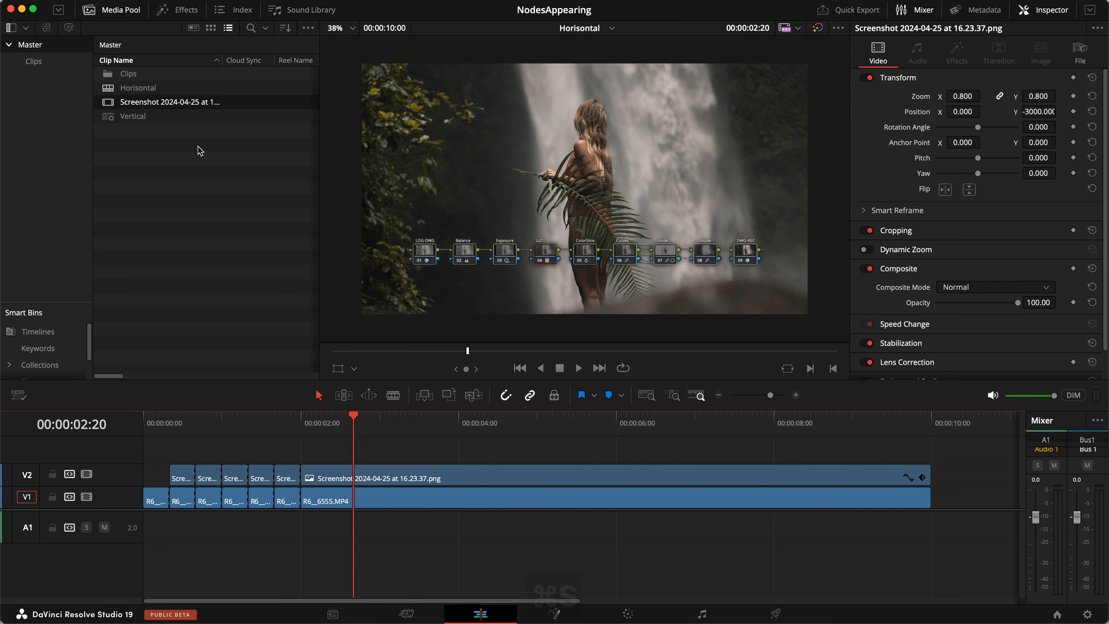
left_click(184, 11)
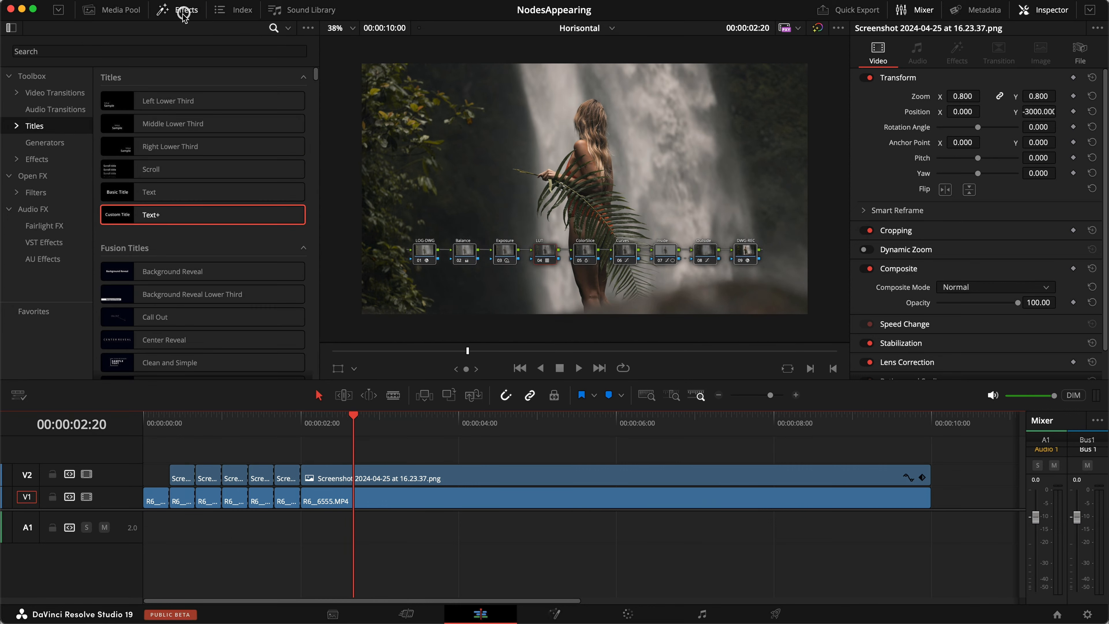
Search the video transitions for 'edge' and add an Edge Wipe at the first V1 cut.
left_click(35, 92)
left_click(112, 49)
type("edge")
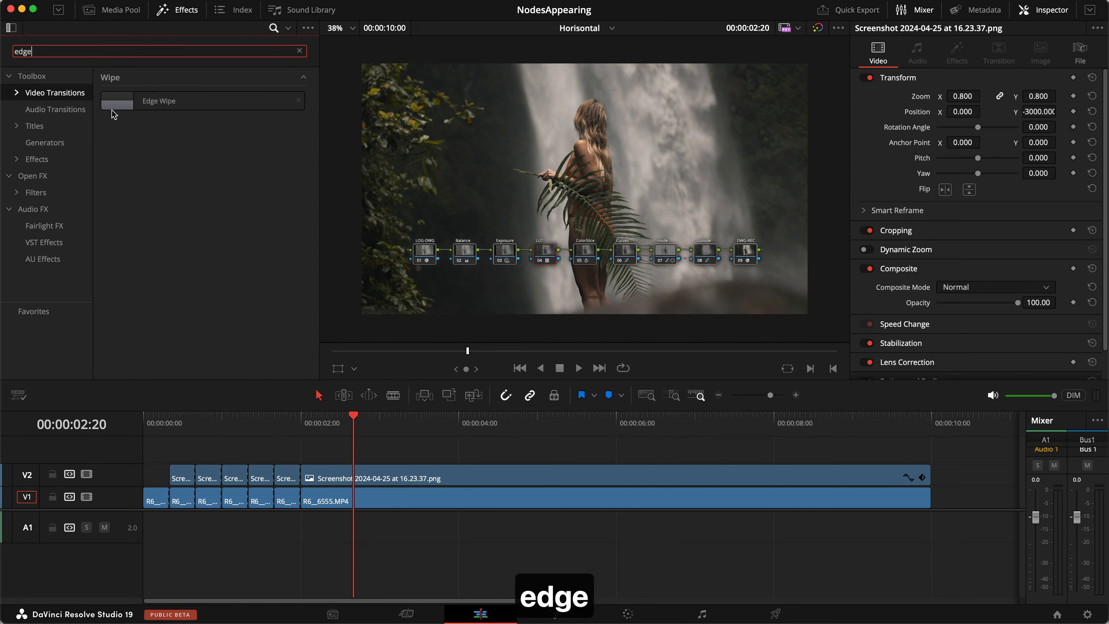
left_click_drag(146, 100, 165, 495)
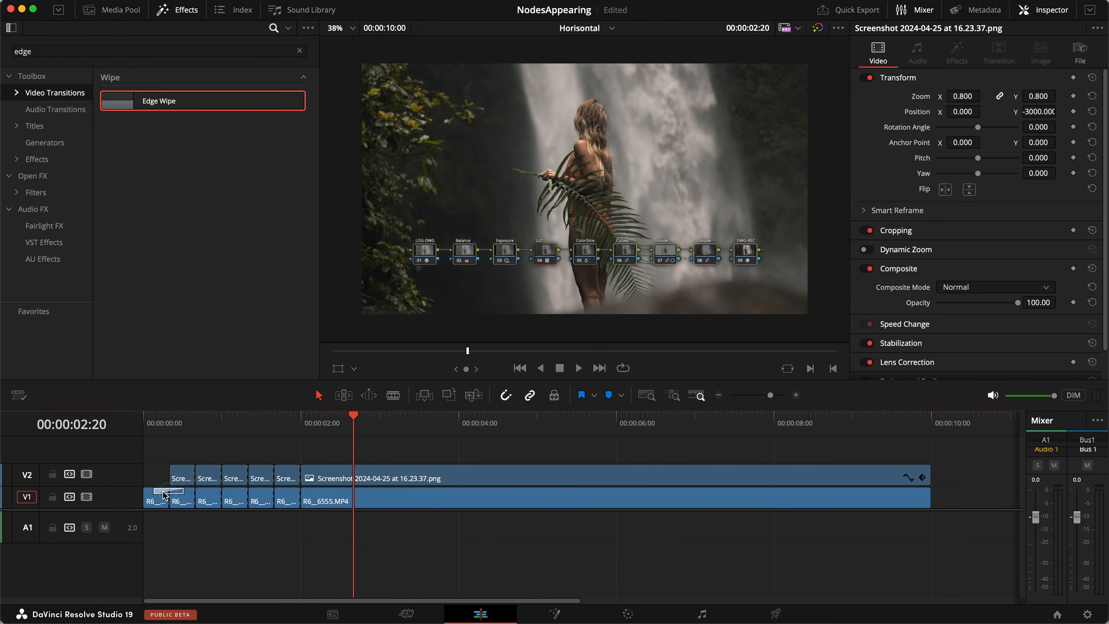
Set the Edge Wipe angle to 90° with In & Out easing.
left_click(161, 490)
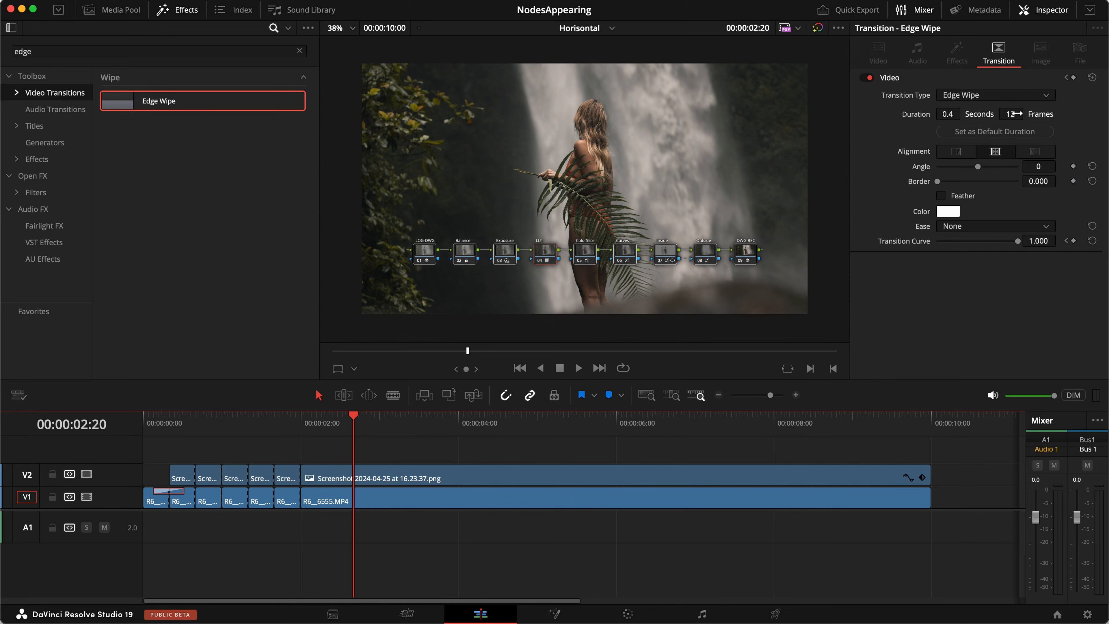
left_click(1044, 167)
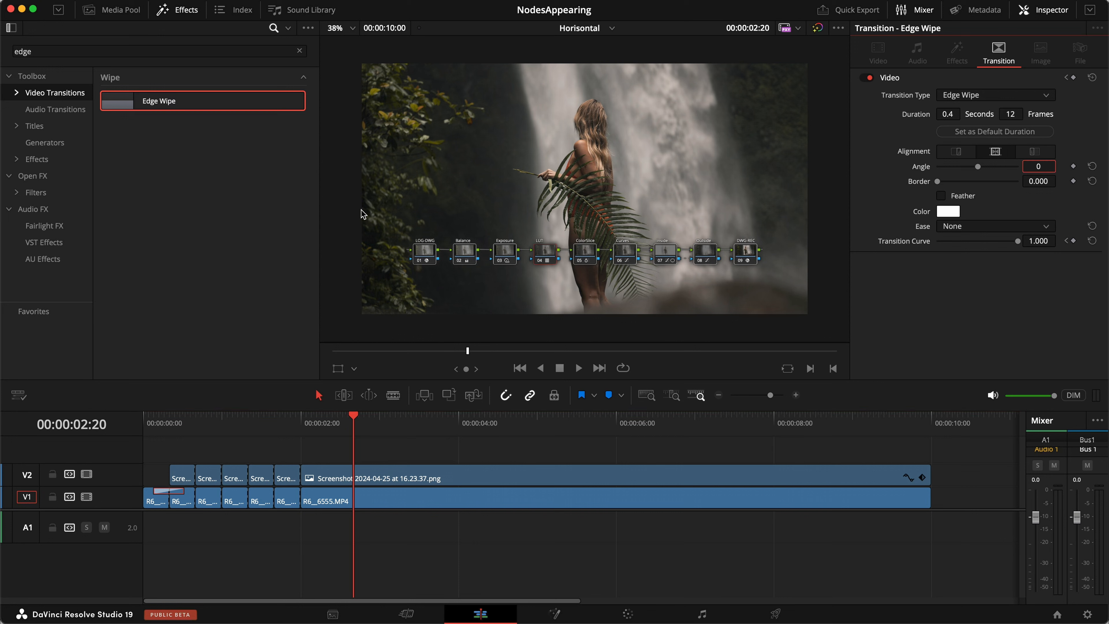
type("90")
key("Return")
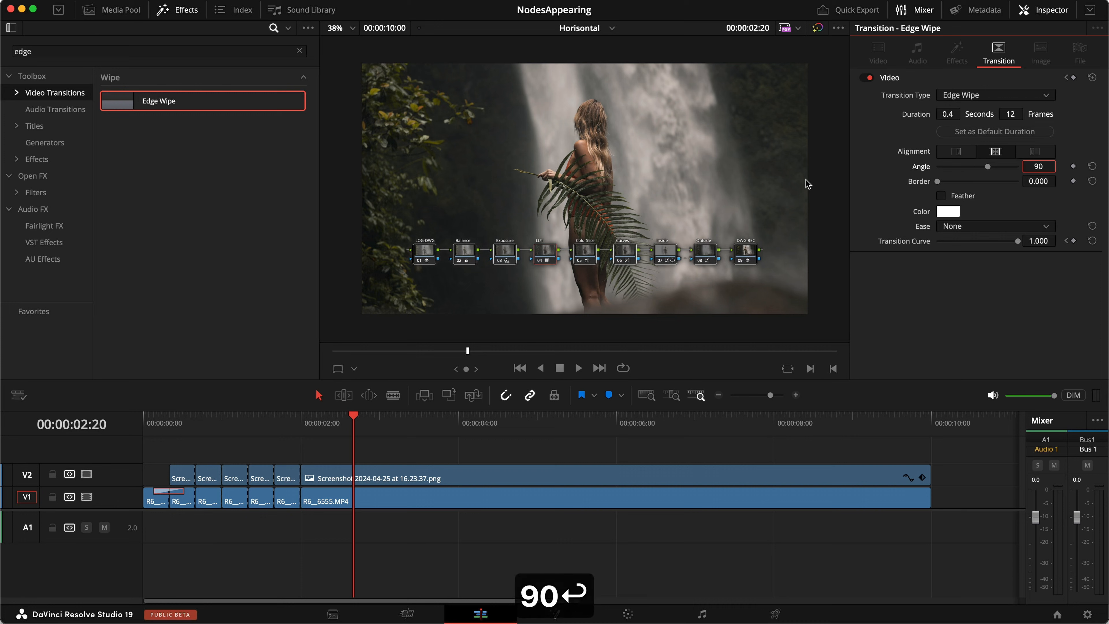
left_click(988, 228)
left_click(978, 282)
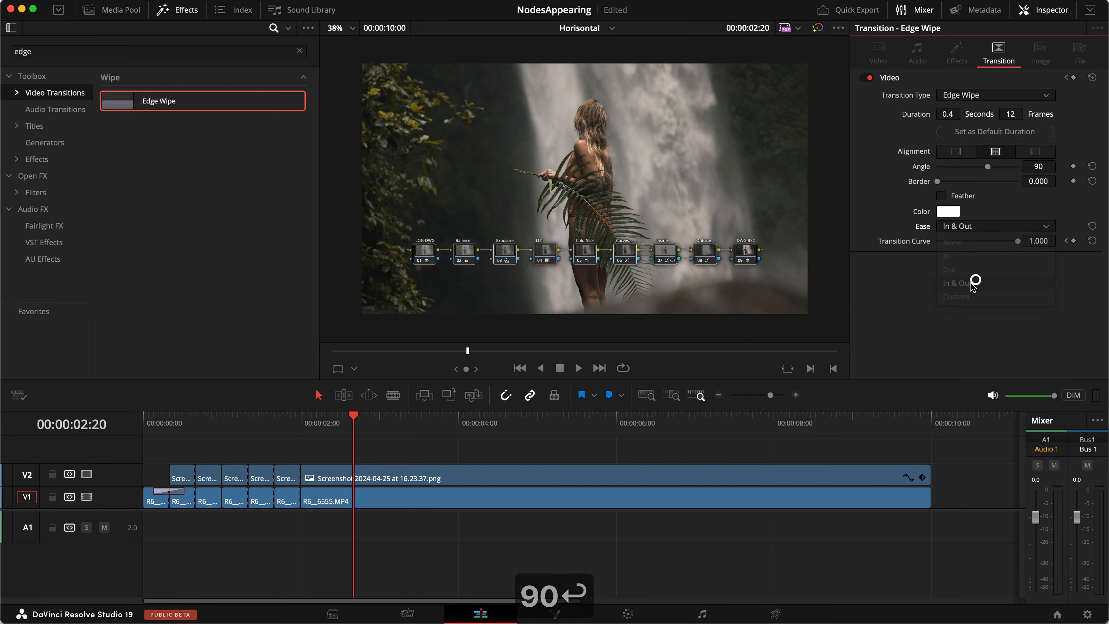
Copy the Edge Wipe onto the first V2 cut and make both transitions 6 frames long.
left_click_drag(160, 498, 169, 475)
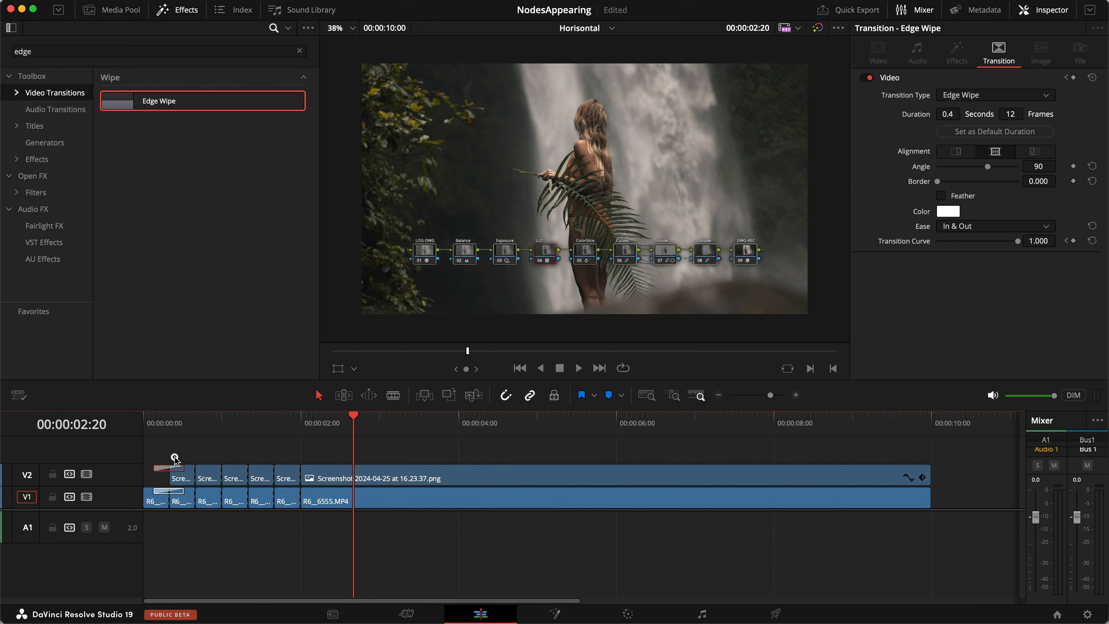
left_click_drag(169, 425, 160, 424)
key("super+equal")
key("super+equal")
key("super+equal")
left_click(184, 493)
left_click(1018, 115)
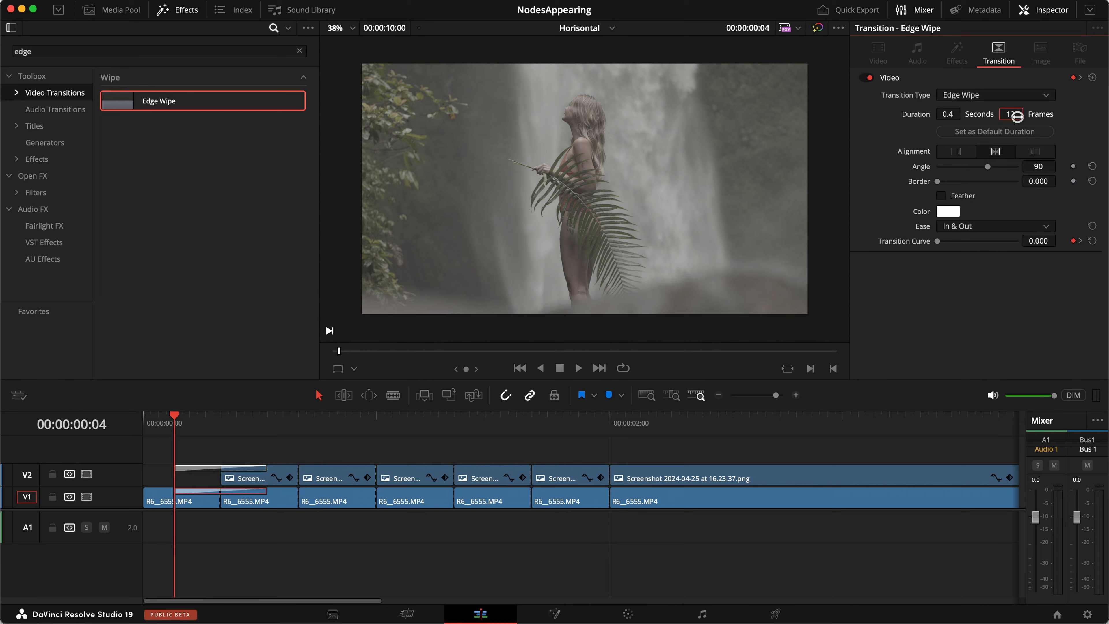
type("6")
key("Return")
left_click(208, 469)
left_click(1011, 115)
type("6")
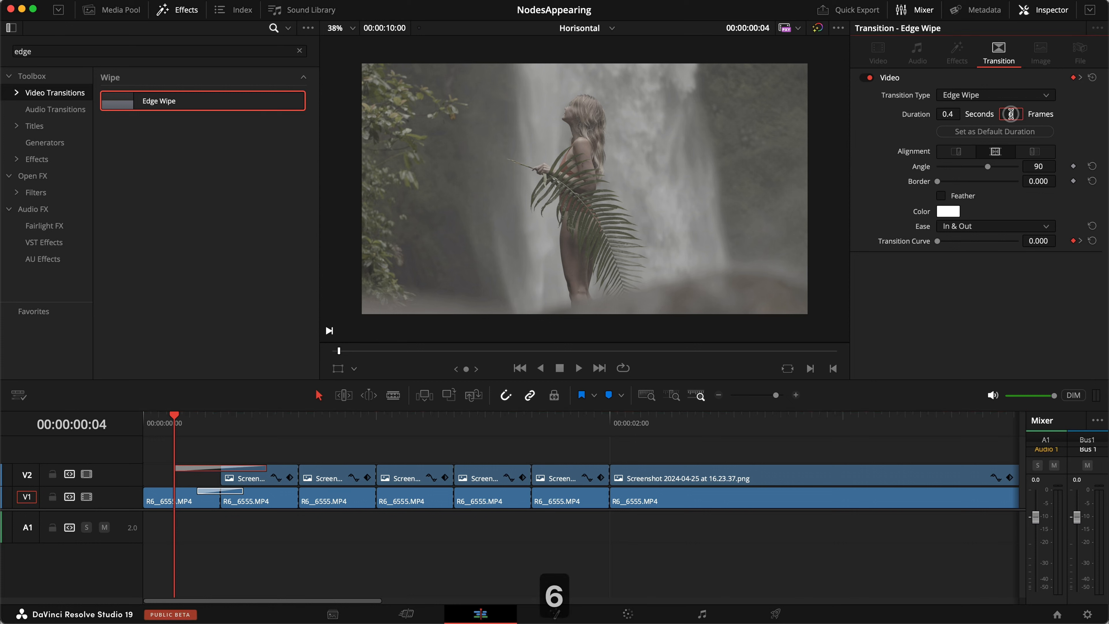
key("Return")
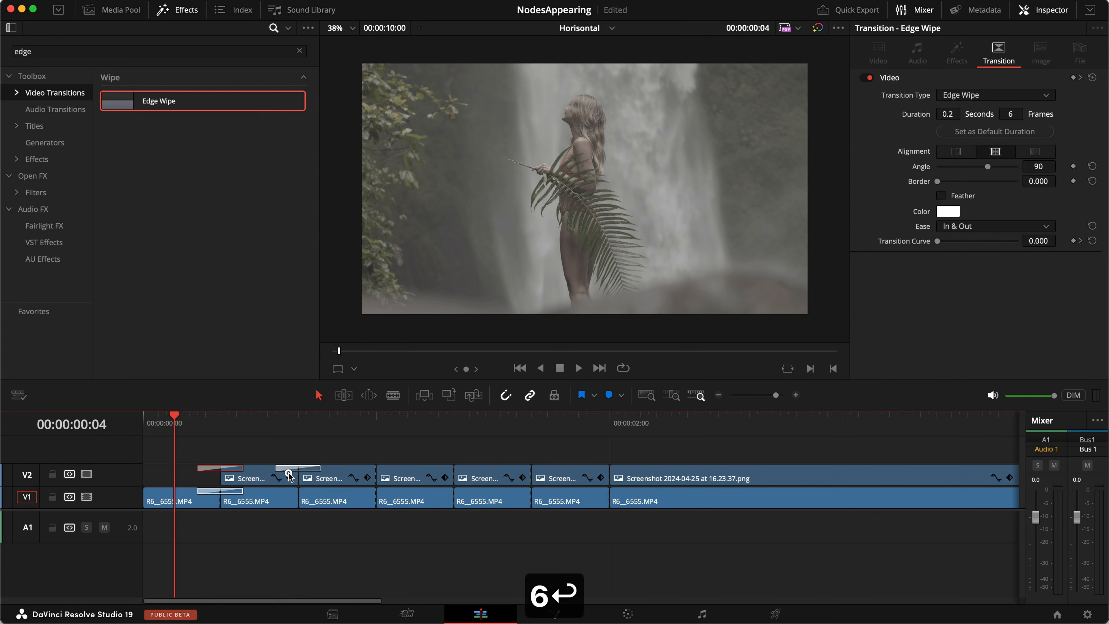
Copy the Edge Wipe onto the remaining cuts of both V1 and V2.
key("super+z")
left_click_drag(300, 469, 367, 470)
left_click(203, 491)
key("super+z")
left_click_drag(368, 470, 527, 492)
left_click_drag(522, 492, 601, 470)
key("super+z")
left_click_drag(524, 468, 600, 492)
Save the project and play the timeline from the start to review the wipes.
key("super+s")
key("Home")
key("space")
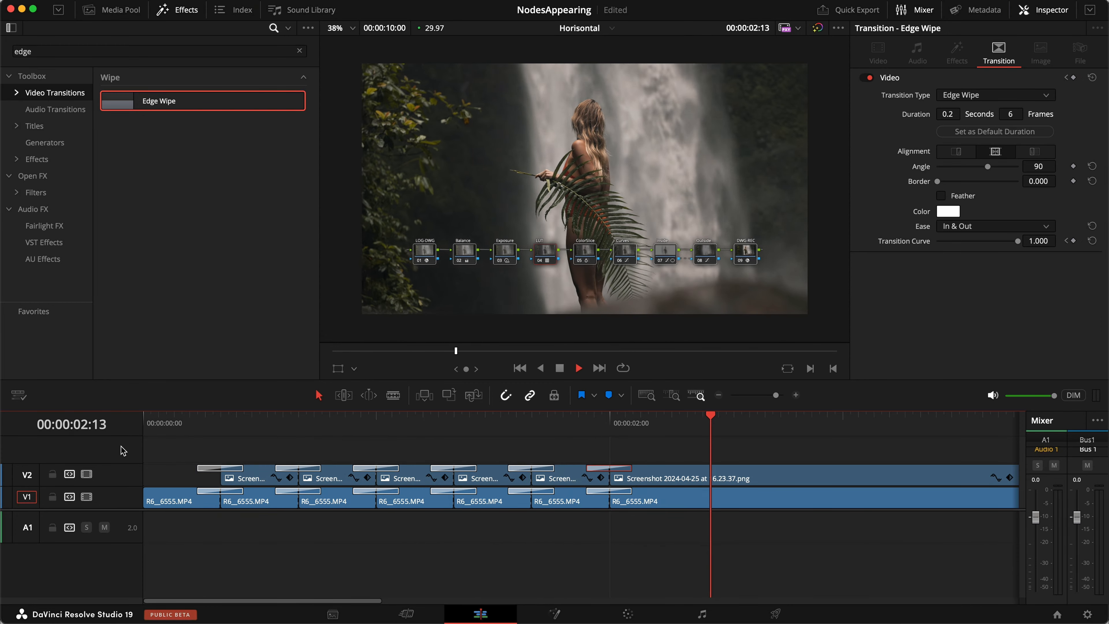
key("space")
key("super+s")
scroll(280, 526, "down", 3)
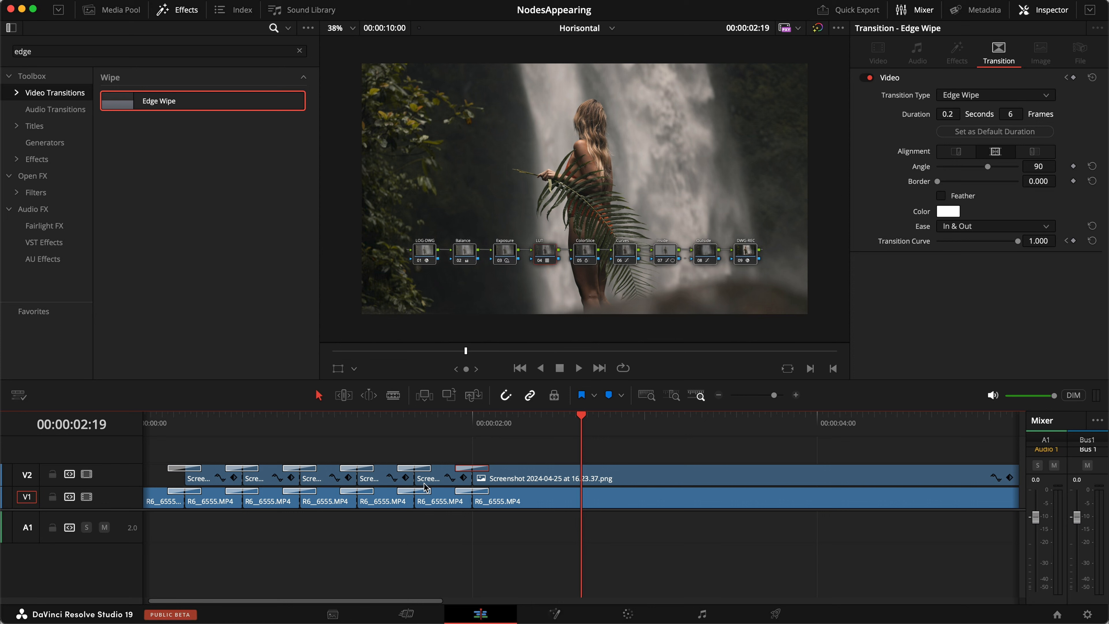
scroll(351, 539, "down", 2)
left_click(274, 461)
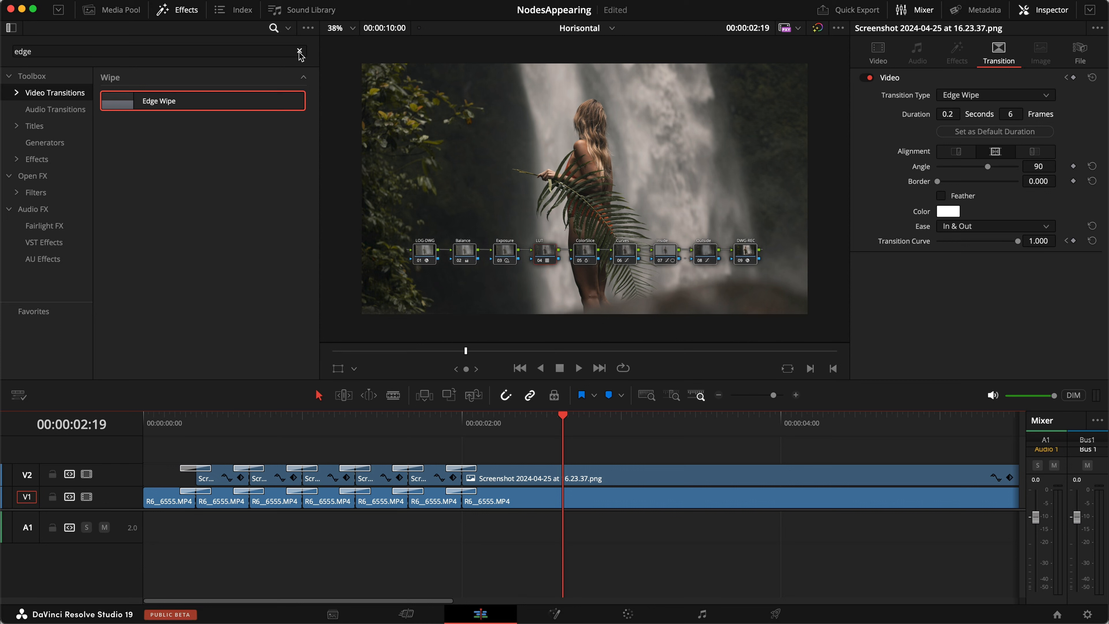
left_click(299, 52)
left_click(34, 126)
Add a Text+ title on V3 above the clips and set its font to Helvetica Neue.
left_click_drag(151, 215, 148, 454)
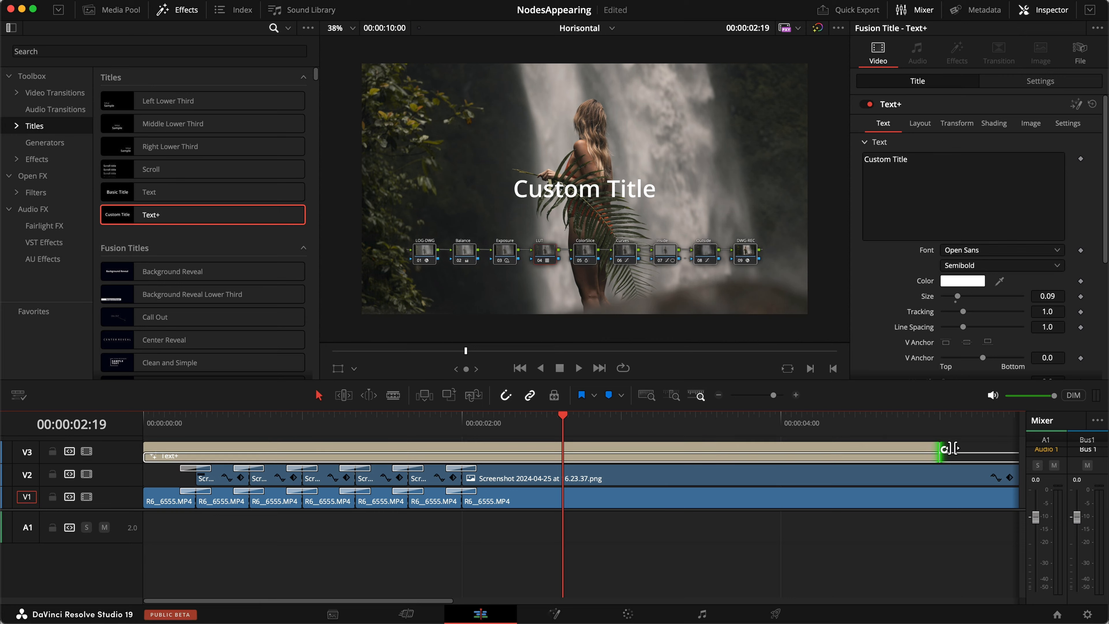
left_click(986, 251)
type("hel")
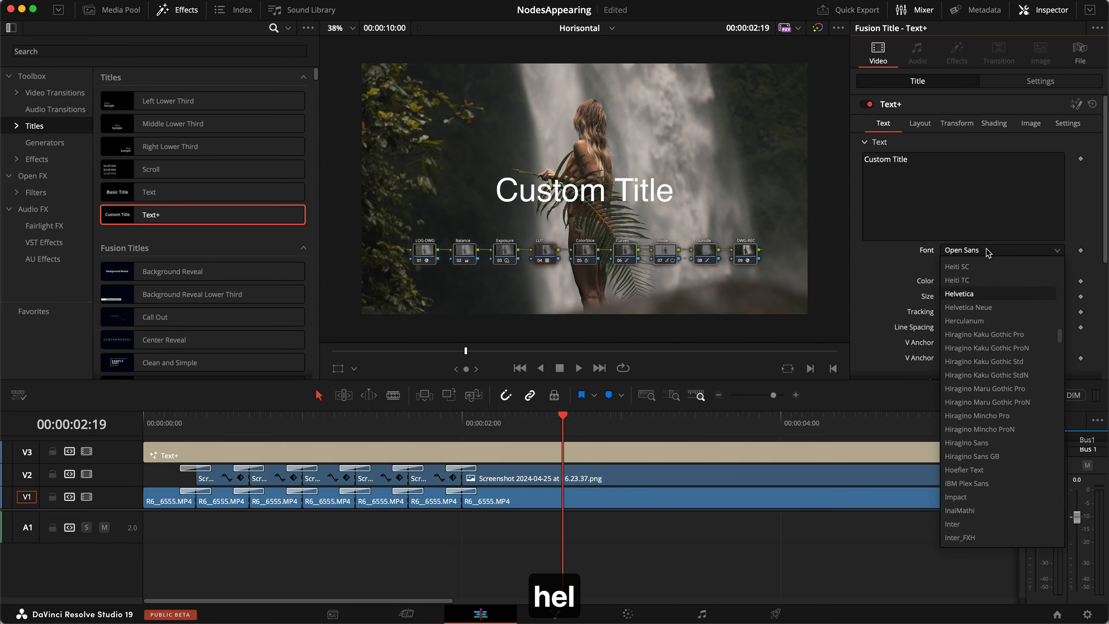
key("Down")
key("Return")
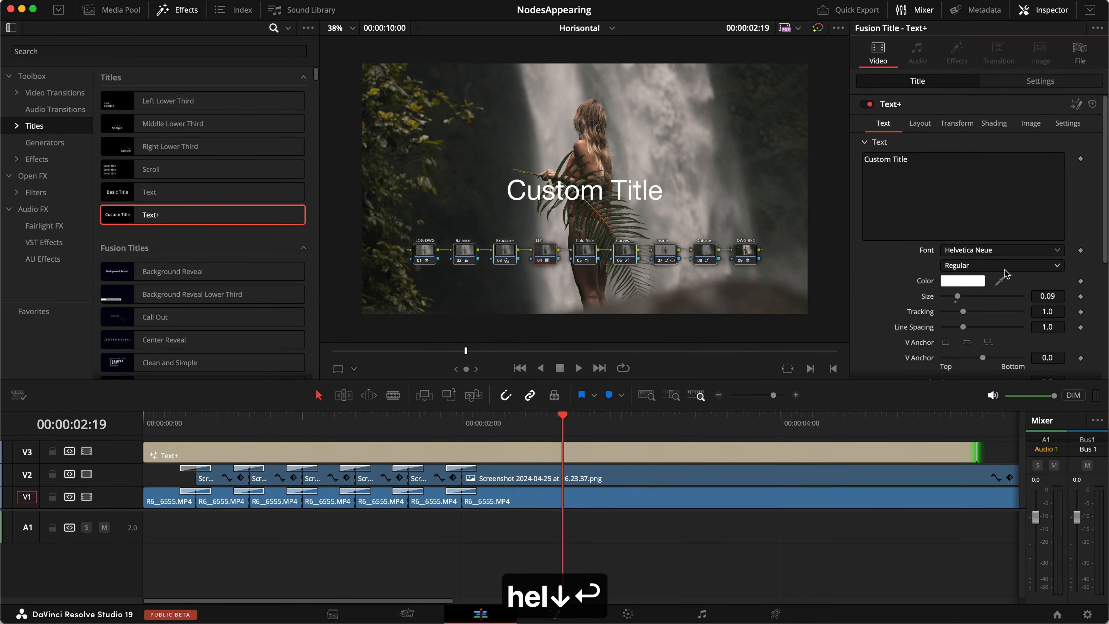
Set the title size to 0.03.
left_click(1064, 296)
key("BackSpace")
type("4")
key("Return")
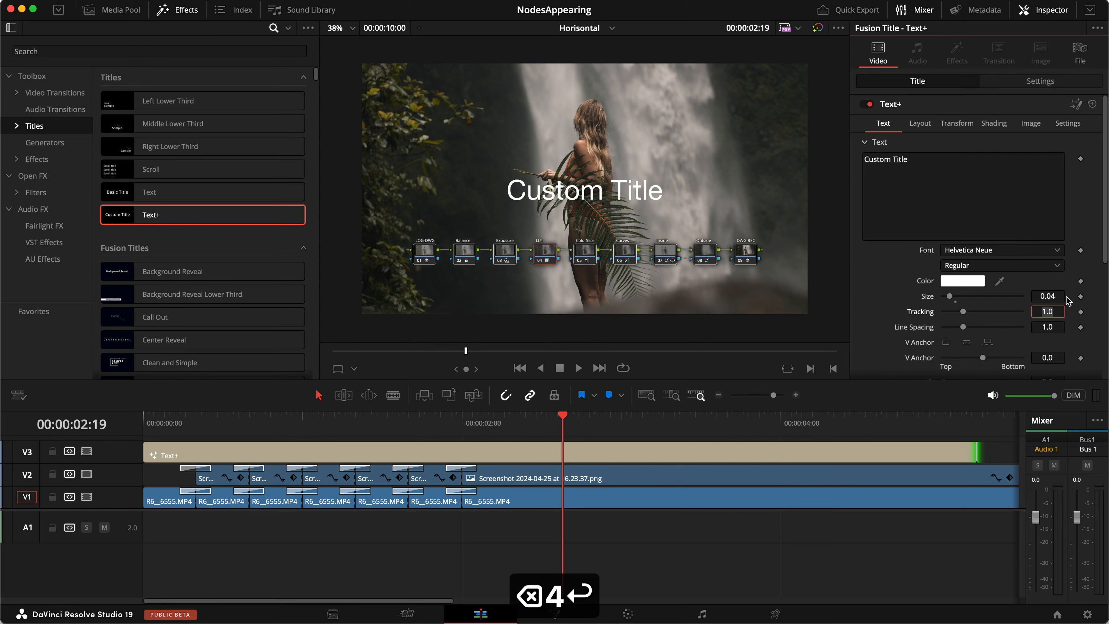
left_click(1057, 297)
key("BackSpace")
type("3")
key("Return")
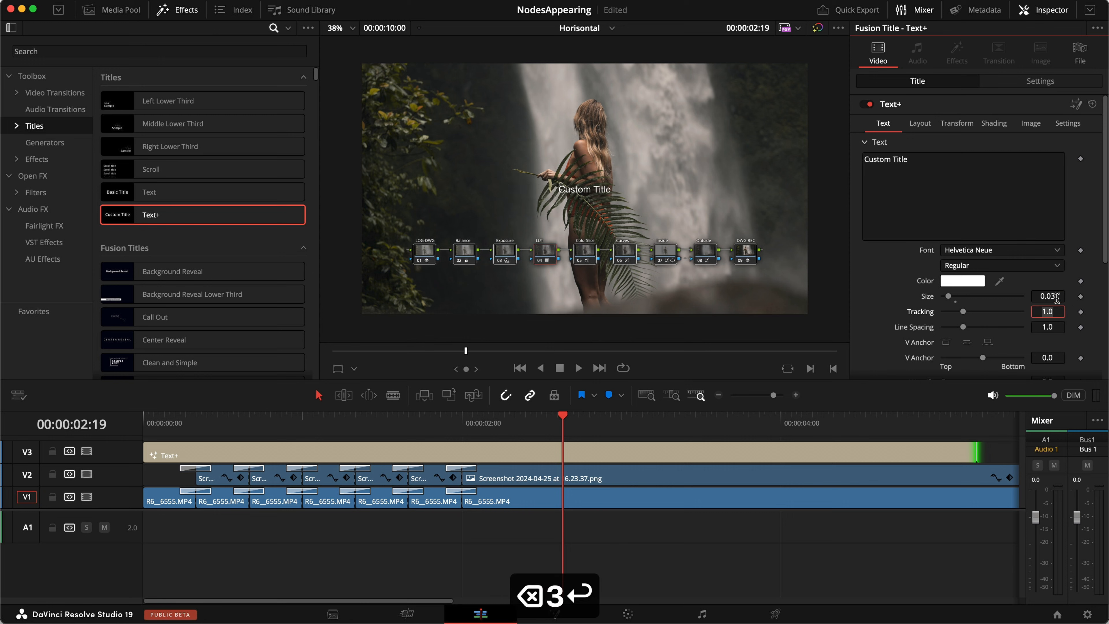
Move the title down to Y -323 and enable its Black Shadow at 0.25 opacity.
left_click(1041, 81)
left_click_drag(1034, 137, 834, 154)
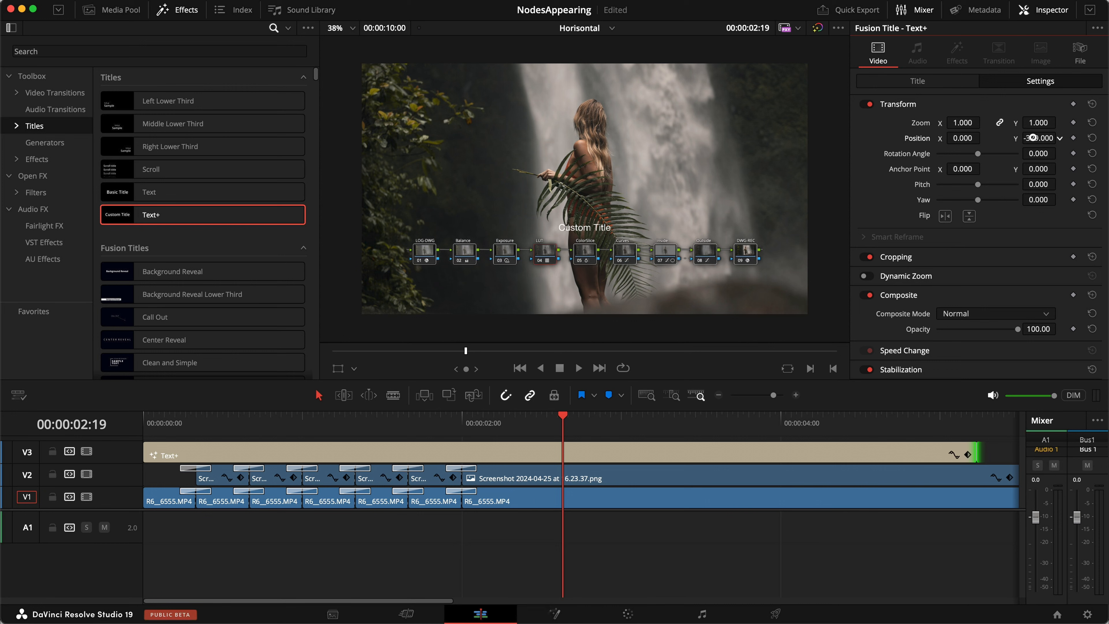
left_click(935, 83)
left_click(988, 127)
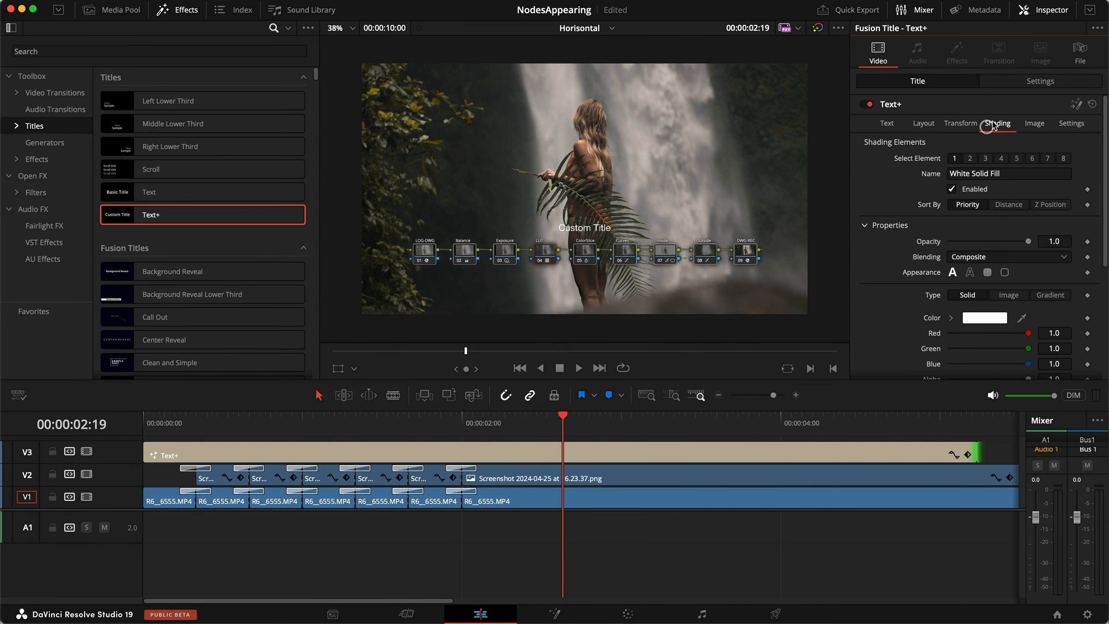
left_click(986, 160)
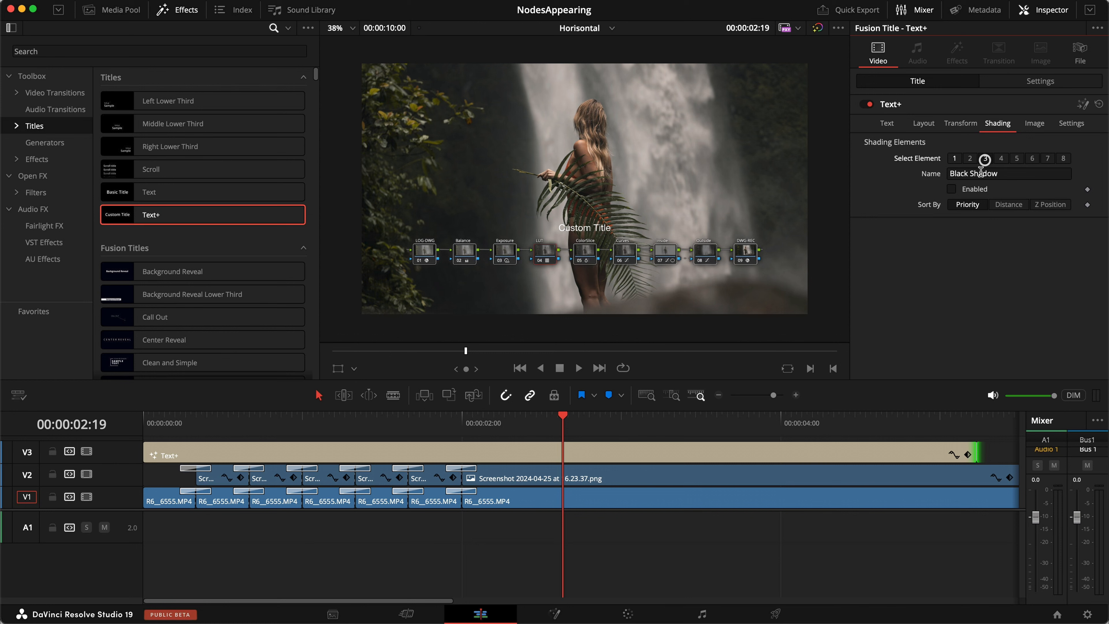
left_click(974, 189)
left_click(1061, 241)
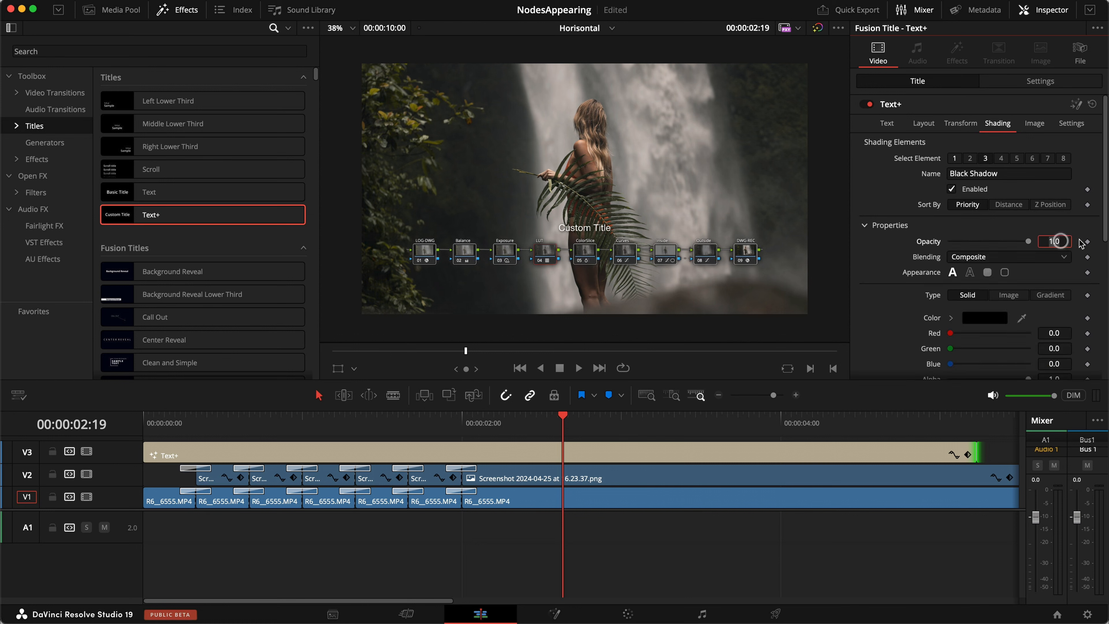
type(".25")
key("Return")
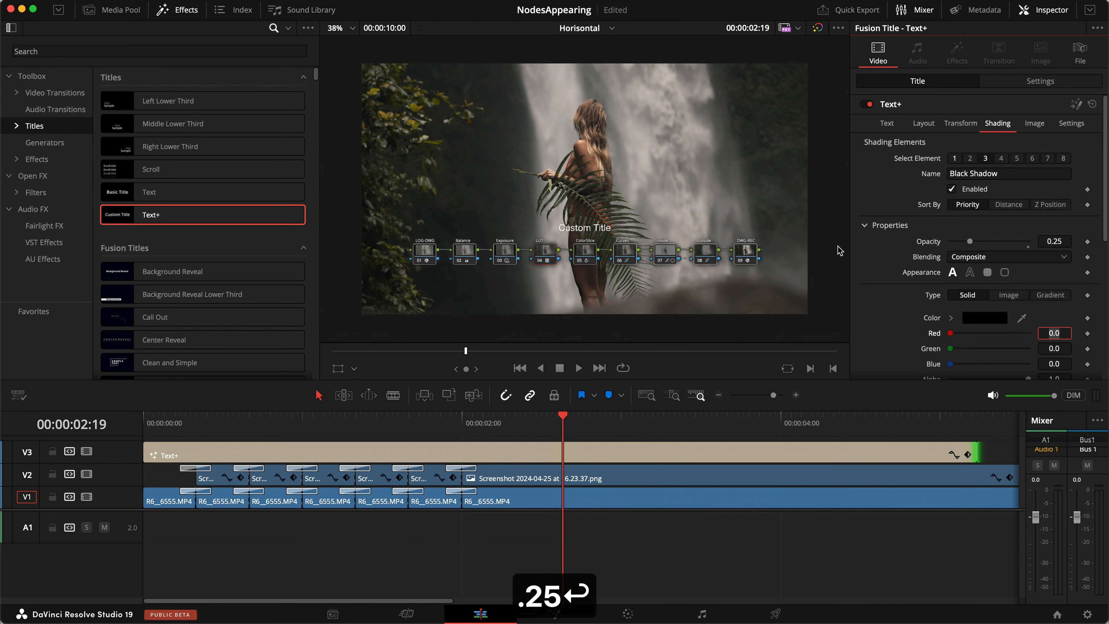
left_click(461, 420)
Split the title clip at 02:00, 01:20, 01:10, 01:00, 00:20 and 00:10.
key("super+b")
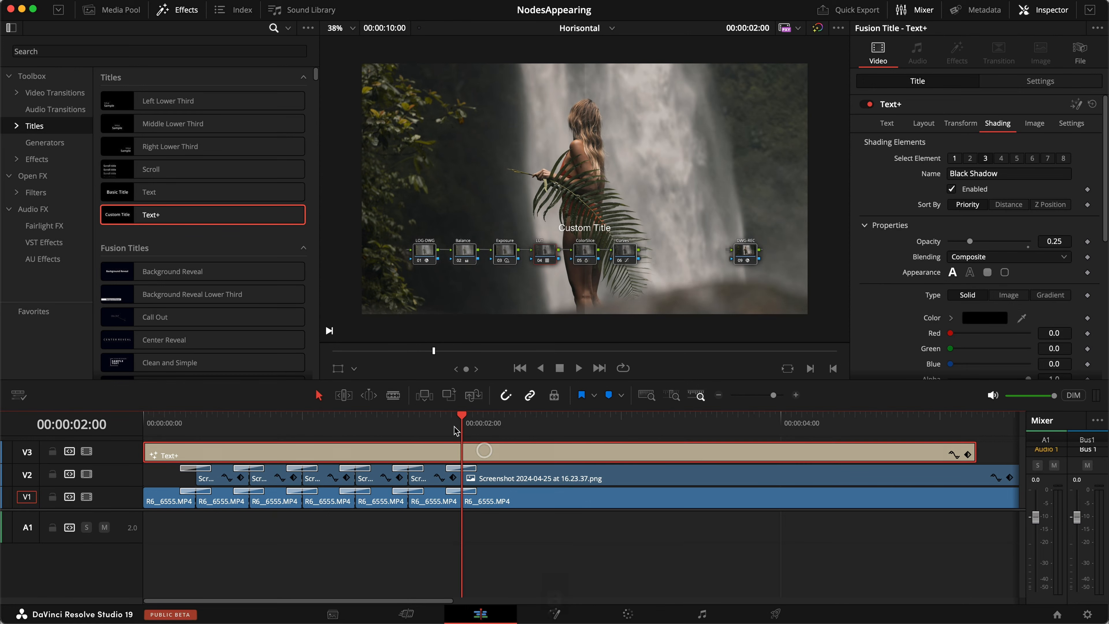
key("a")
left_click(406, 420)
key("a")
left_click(355, 420)
key("a")
left_click(303, 421)
key("a")
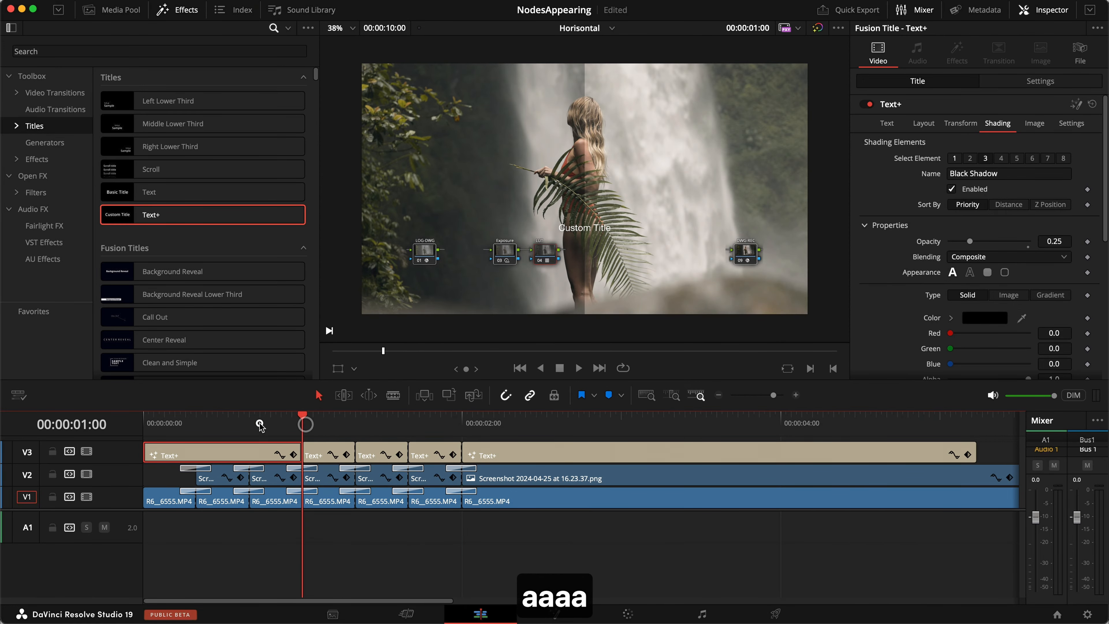
left_click(250, 422)
key("a")
left_click(197, 421)
key("a")
Label the first title piece 'Canon Log 3'.
left_click(165, 421)
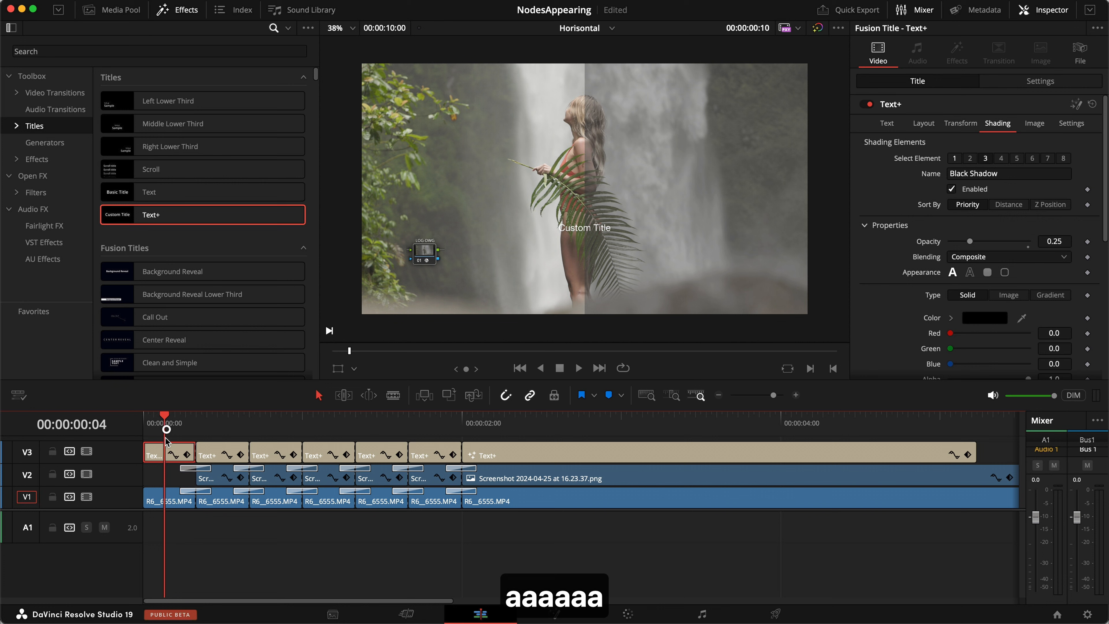
left_click(887, 123)
triple_click(980, 185)
type("Canoan")
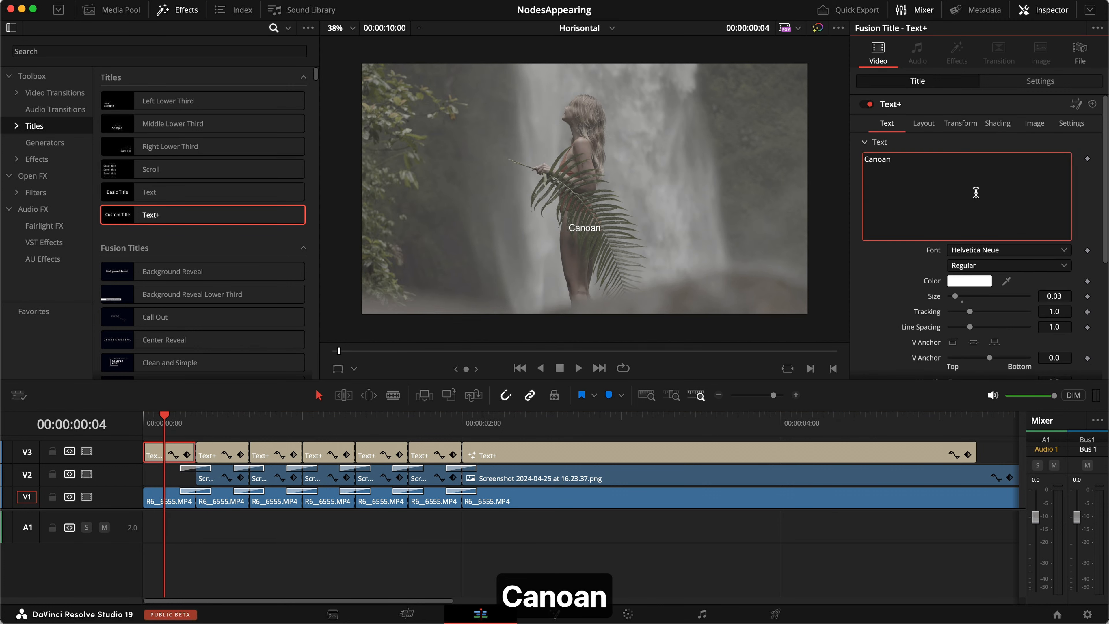
key("BackSpace")
key("BackSpace")
type("n Log 3")
key("Return")
Label the next pieces 'Rec.709 Conversion' and 'LUT: Everyday Cinematic'.
left_click(212, 421)
triple_click(909, 190)
type("Rec.70")
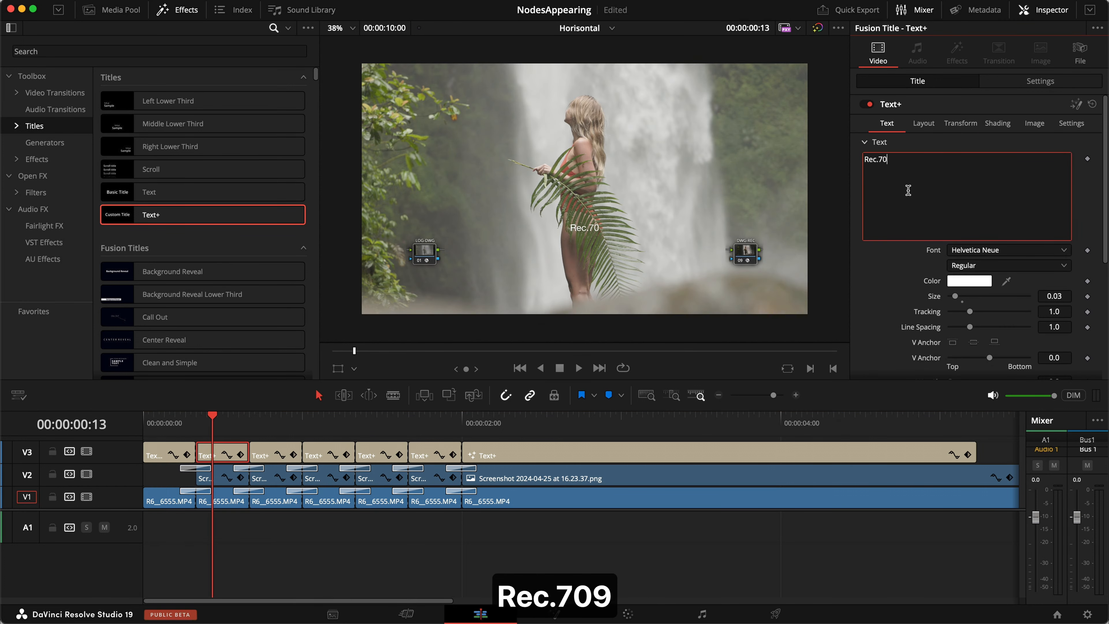
type("9 Conversion")
left_click(265, 421)
triple_click(997, 191)
type("LUT")
key("shift+space")
key("BackSpace")
key("BackSpace")
type(": Everyday Cinematic")
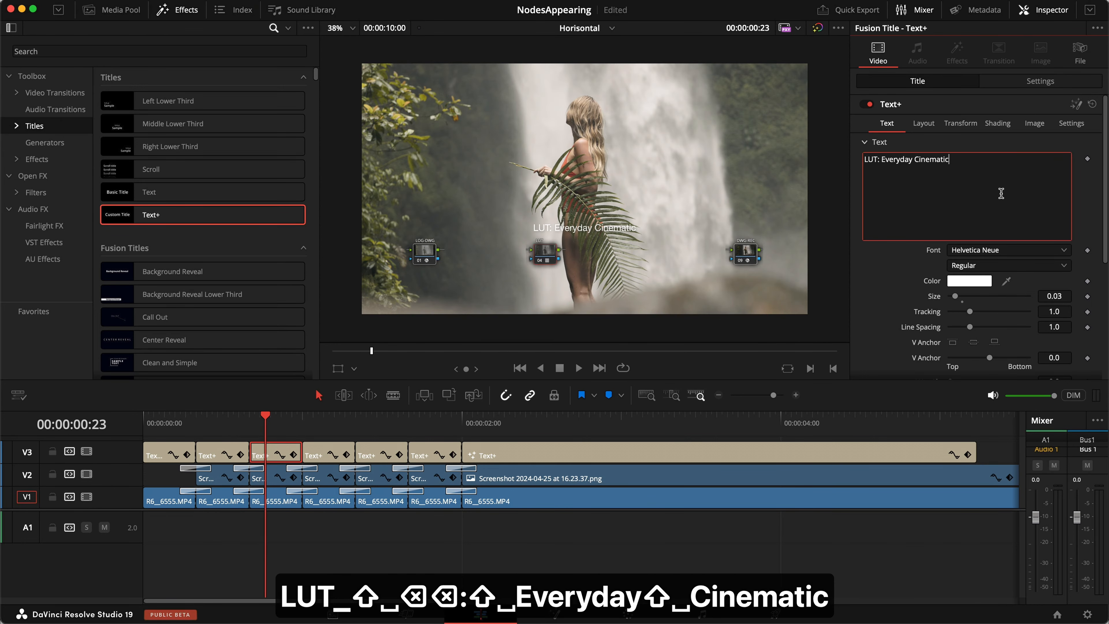
Label the following pieces 'Exposure', 'Balance' and 'ColorSlice +Curves'.
left_click(318, 421)
triple_click(980, 172)
type("Exposure")
key("Return")
left_click(380, 452)
triple_click(940, 203)
type("Balance")
left_click(435, 452)
triple_click(909, 199)
type("Col")
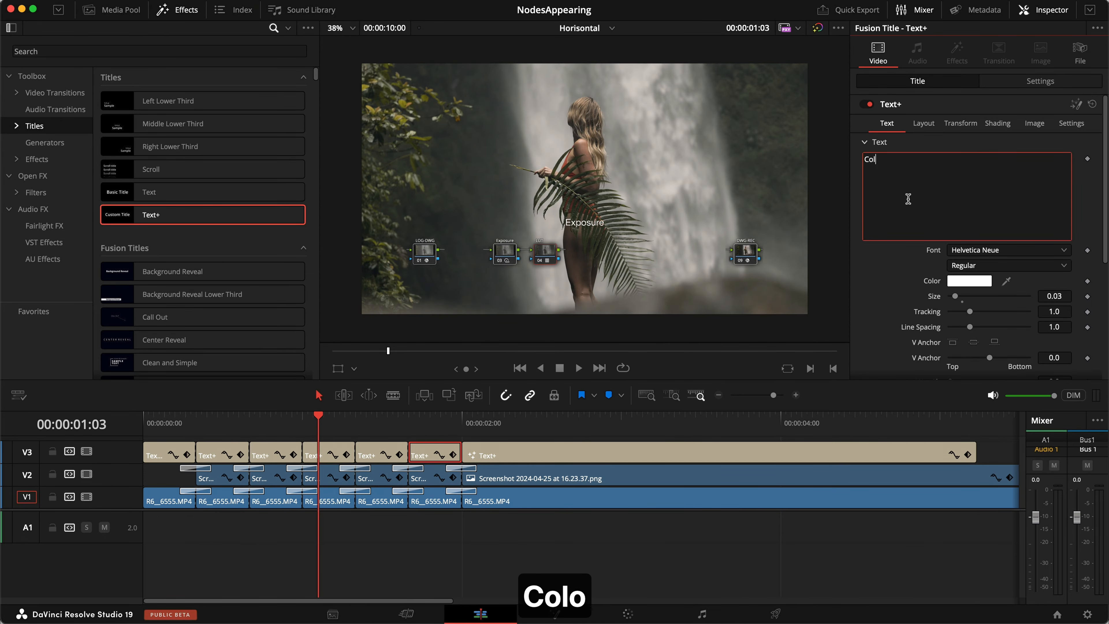
type("orSlice +")
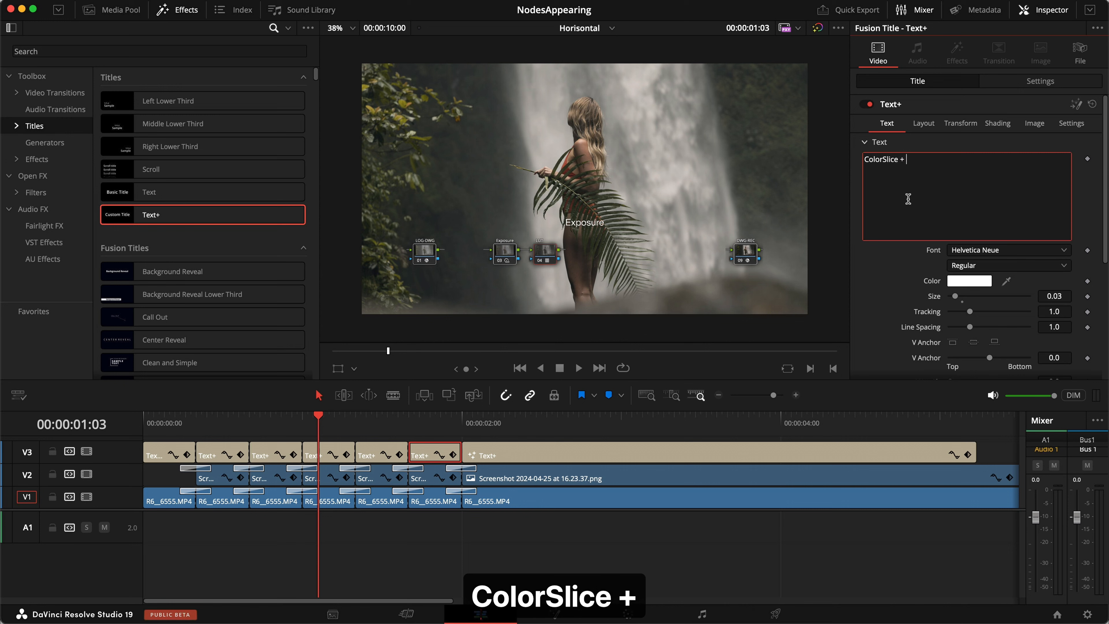
type("Curves")
key("Return")
Label the last title piece 'Masking' and save the project.
left_click(555, 454)
left_click(987, 168)
key("super+a")
type("Masking")
key("super+s")
Copy the V2 Edge Wipes onto the V3 title cuts, play back, and save.
left_click_drag(185, 469, 355, 454)
left_click_drag(402, 469, 404, 455)
key("space")
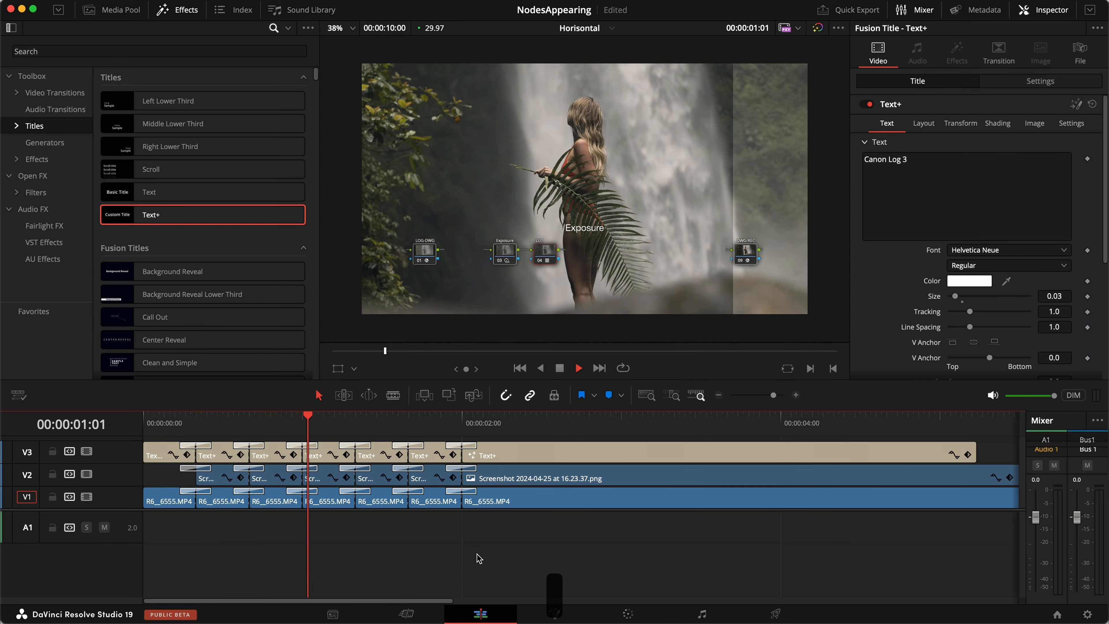
key("space")
key("super+s")
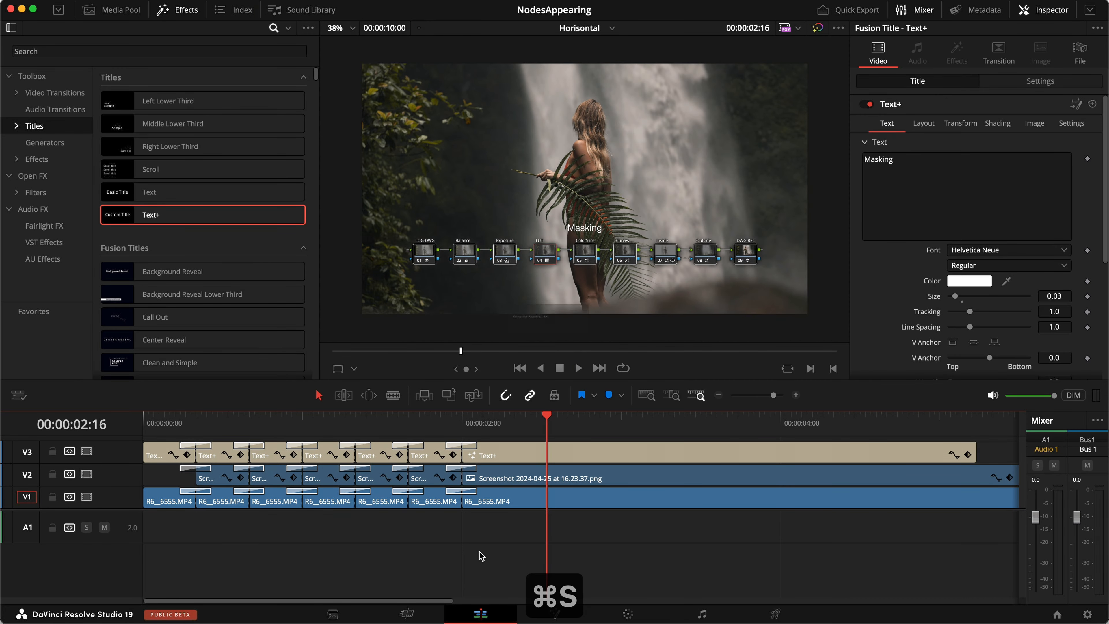
Copy the title and screenshot clips and paste them into the Vertical timeline.
scroll(123, 520, "up", 1)
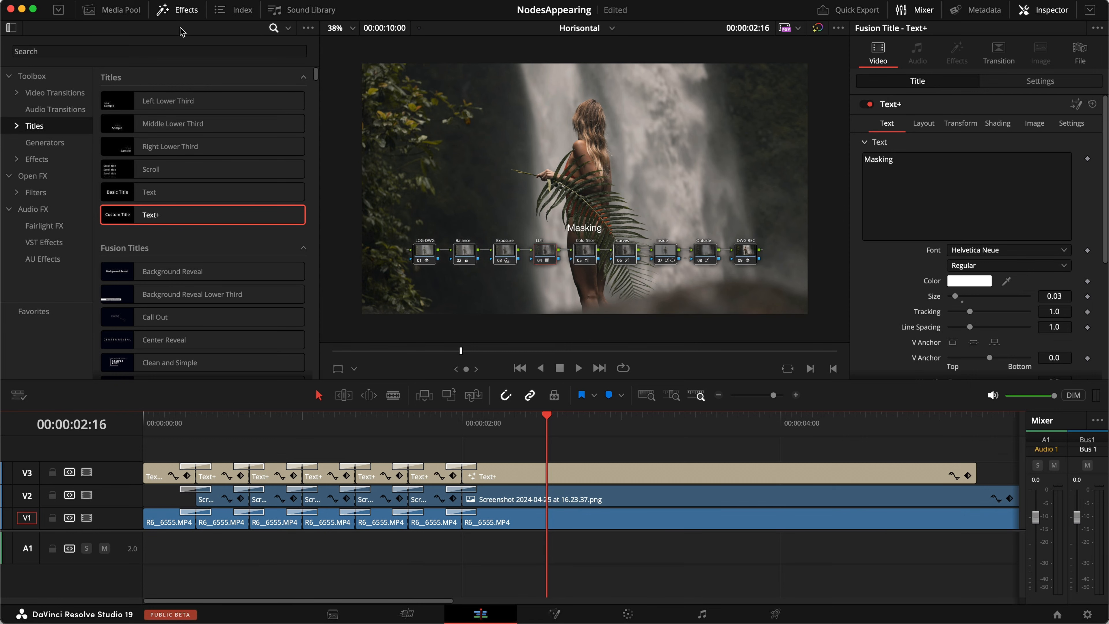
left_click(177, 9)
left_click(113, 9)
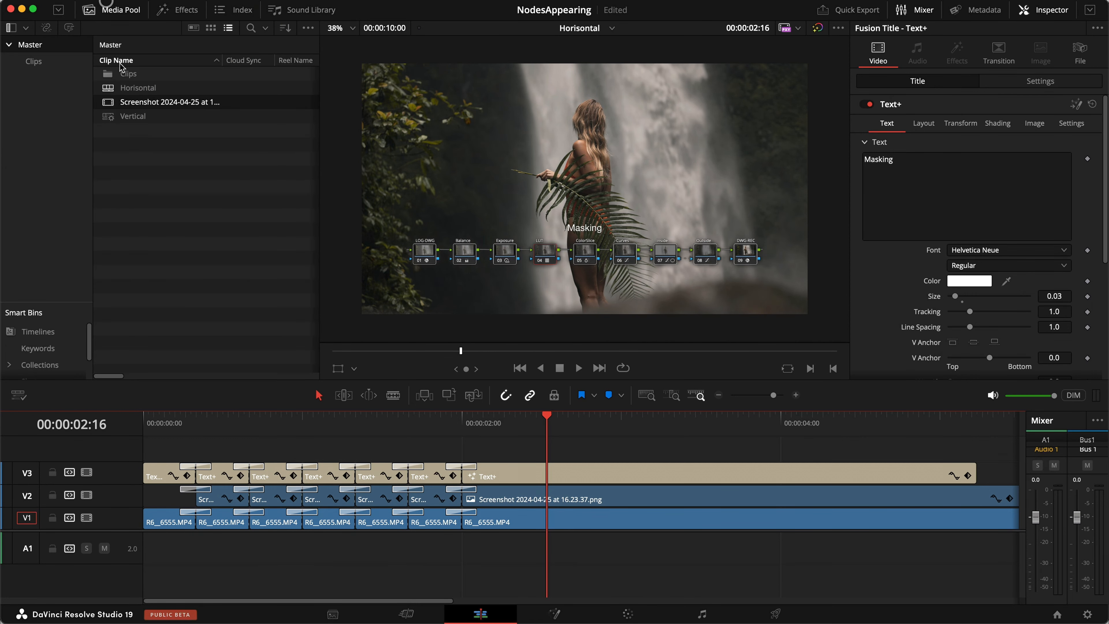
left_click_drag(901, 448, 161, 489)
key("super+c")
double_click(112, 116)
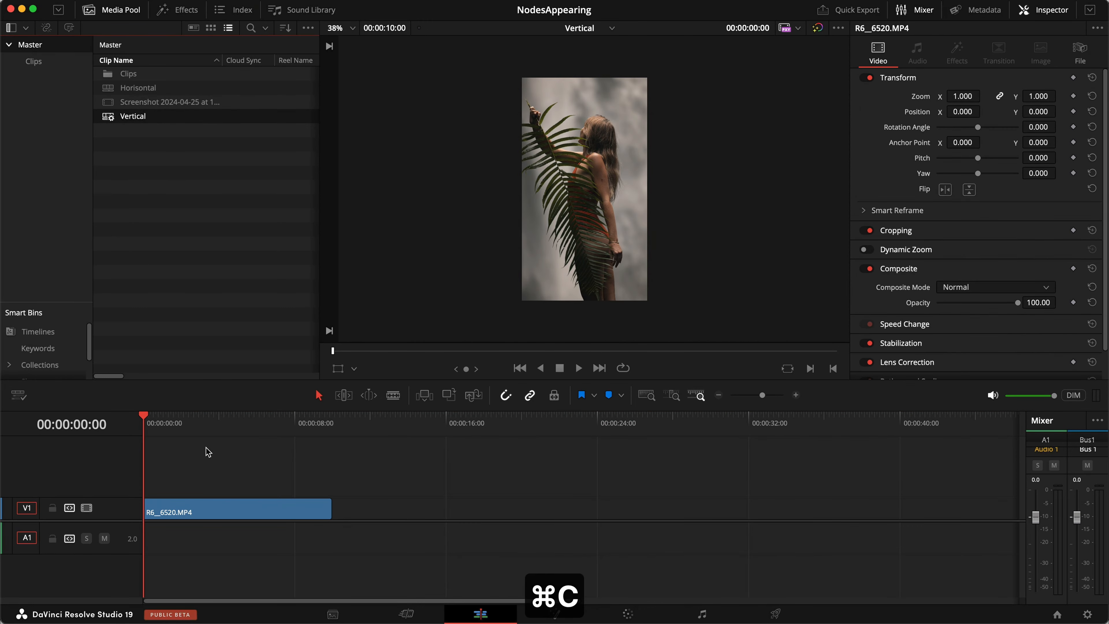
key("super+v")
Preview the pasted titles over the footage, then open the Horisontal timeline.
left_click_drag(209, 438, 154, 437)
scroll(256, 457, "up", 5)
left_click(214, 427)
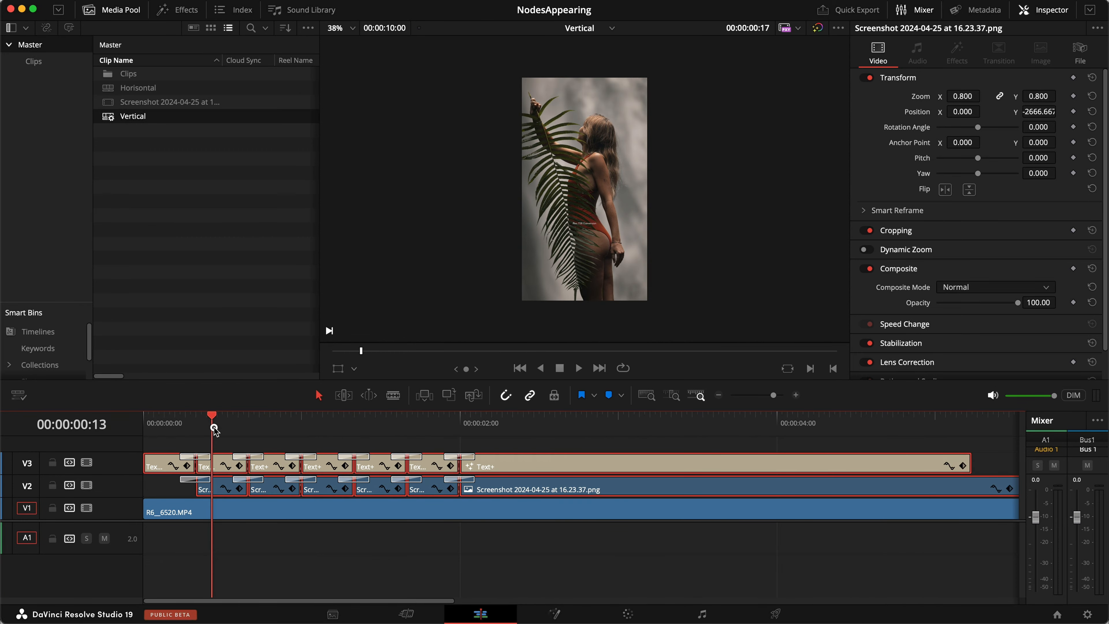
left_click(271, 441)
left_click_drag(177, 431, 522, 477)
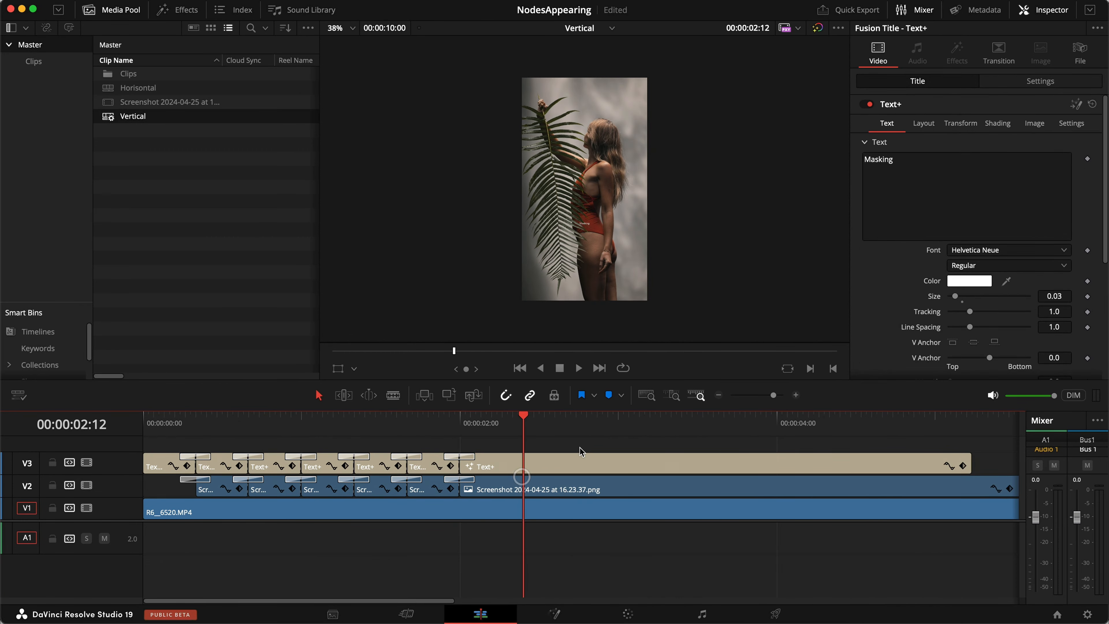
left_click_drag(580, 447, 164, 480)
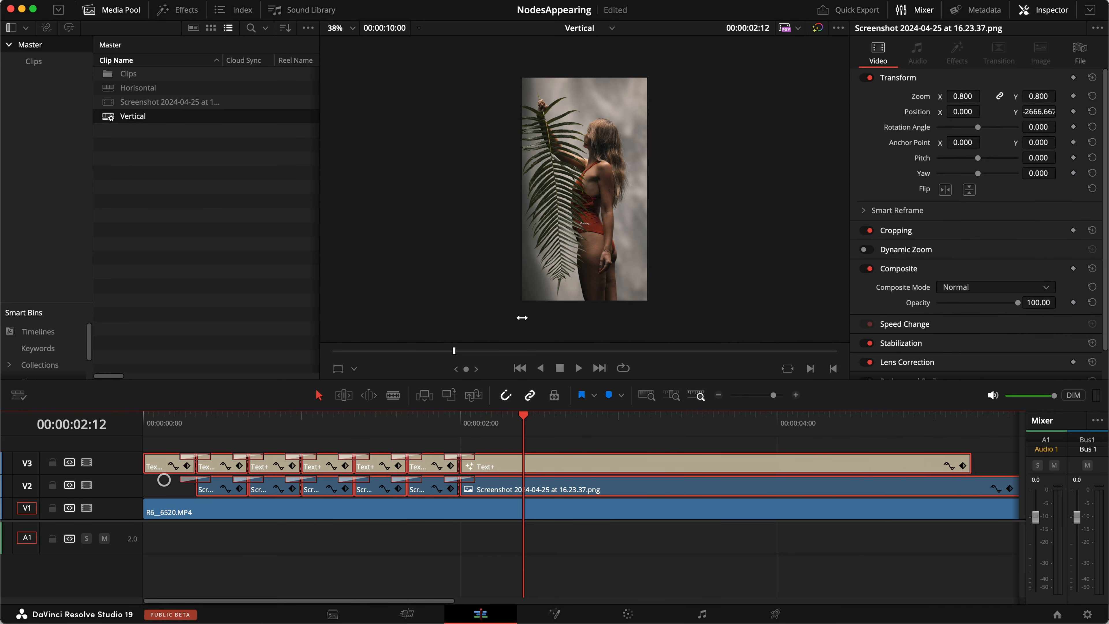
double_click(110, 86)
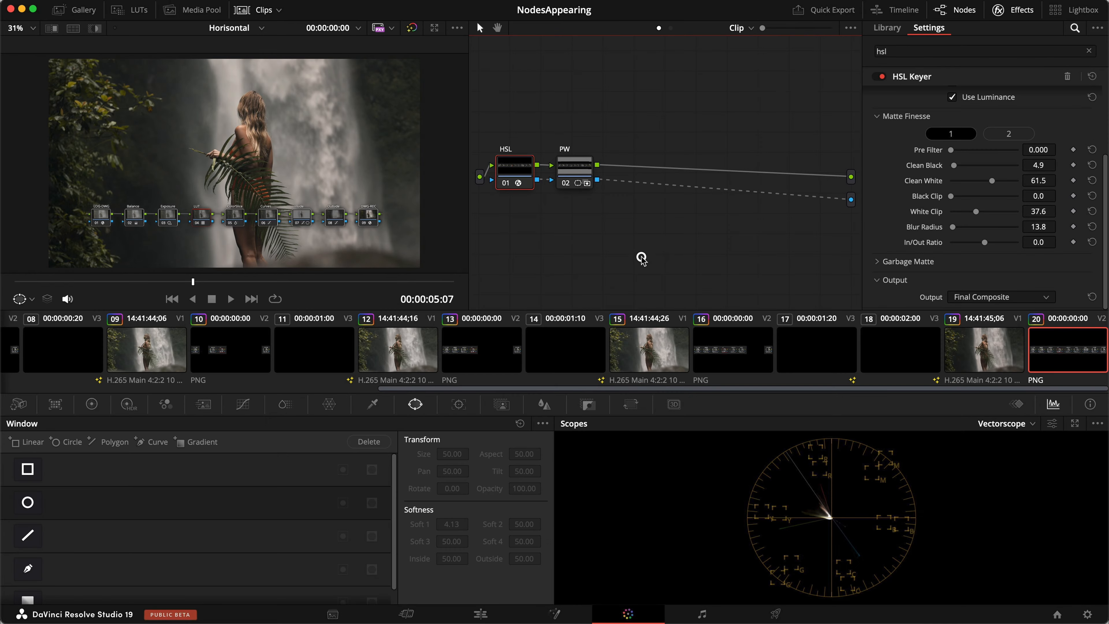